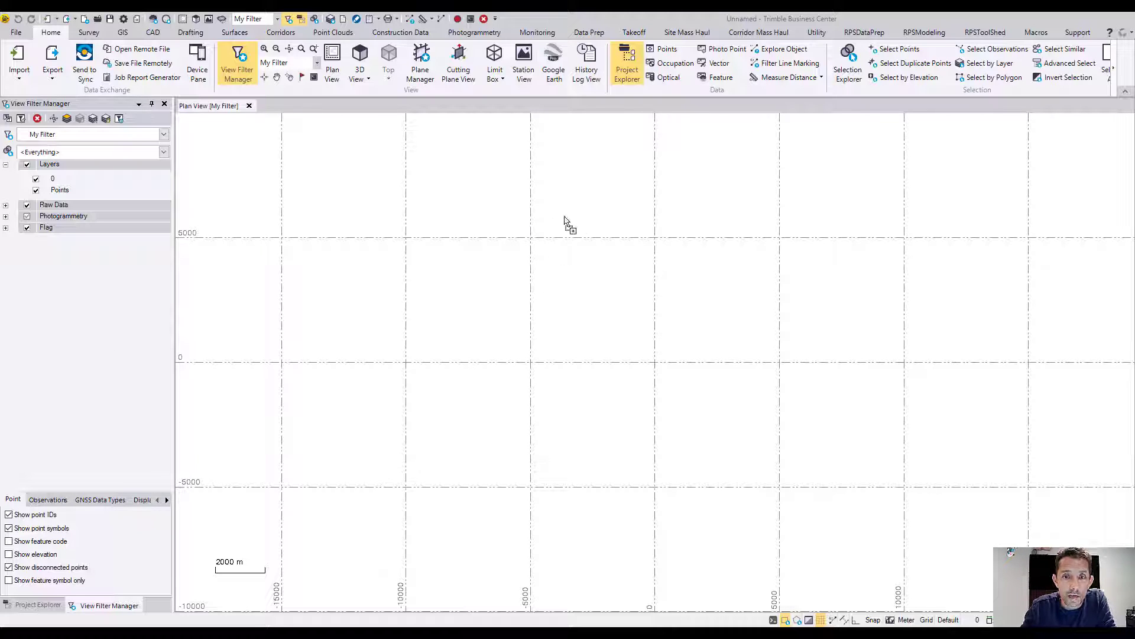
- Import the drawing 132981-GRADE-Model.dwg into the project and review the warnings in its import summary
{"action": "left_click_drag", "start_coordinate": [565, 221], "coordinate": [556, 217]}
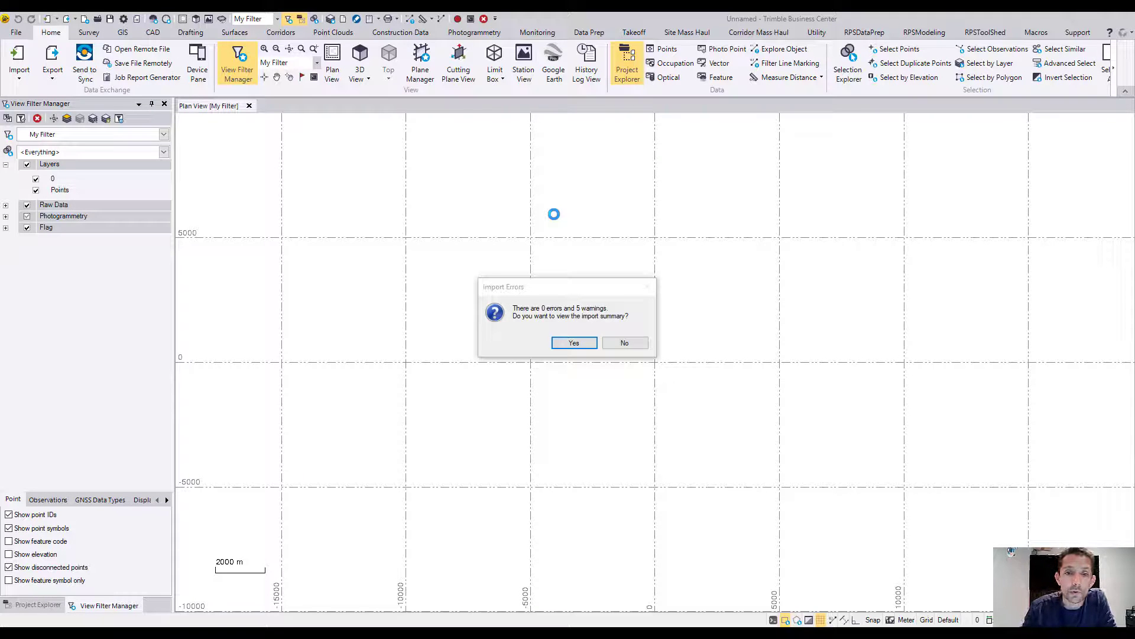
{"action": "left_click", "coordinate": [577, 346]}
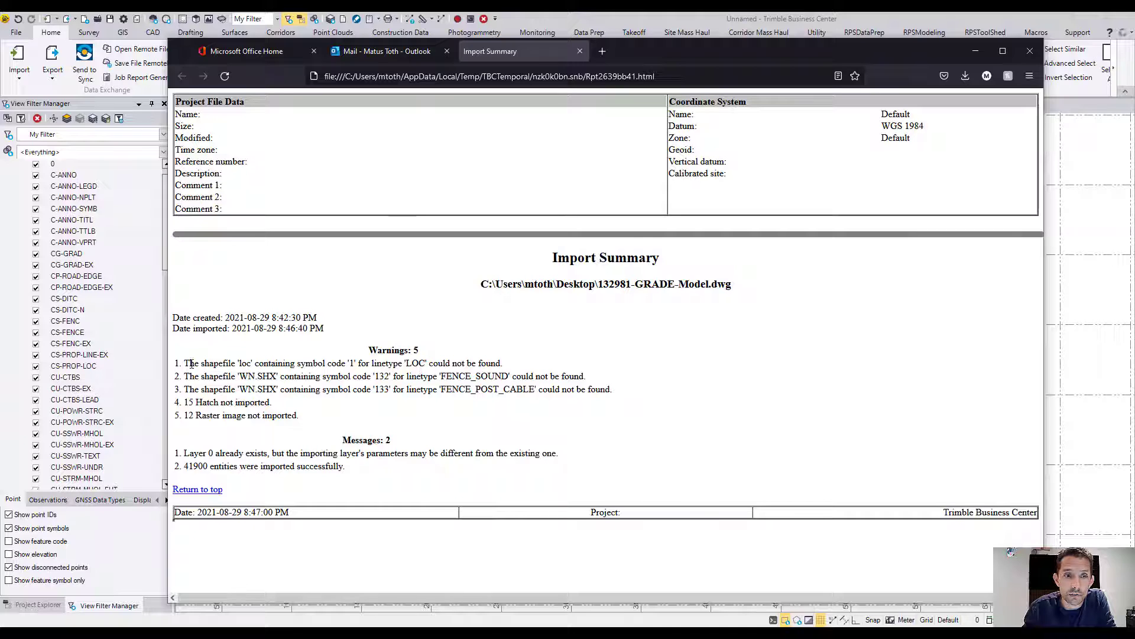
{"action": "left_click_drag", "start_coordinate": [182, 365], "coordinate": [523, 367]}
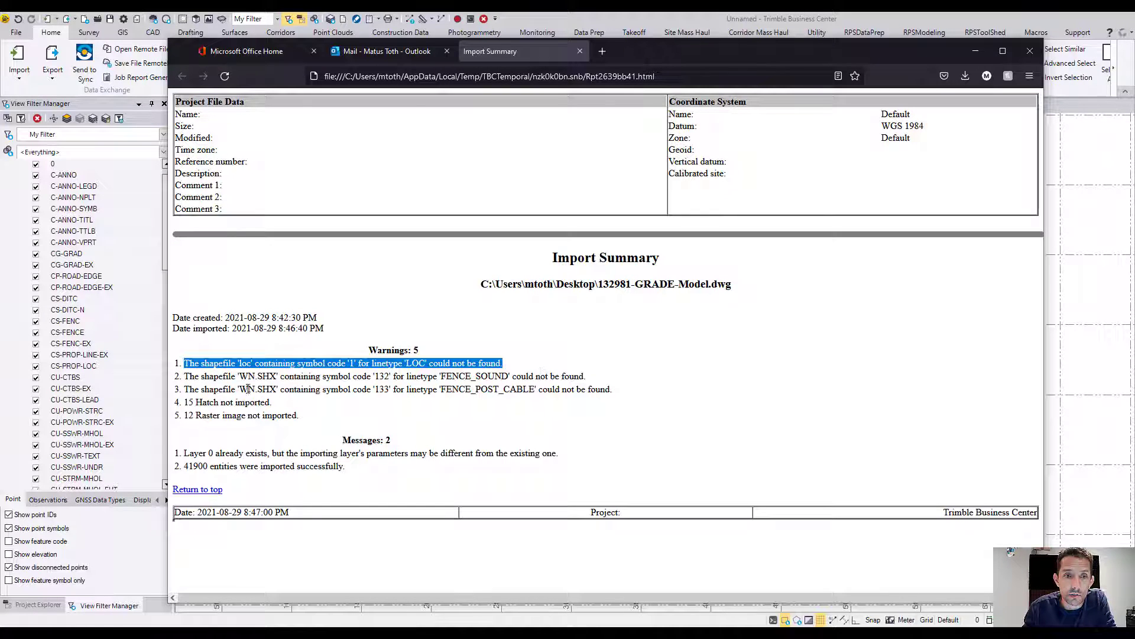
{"action": "left_click_drag", "start_coordinate": [185, 376], "coordinate": [610, 390]}
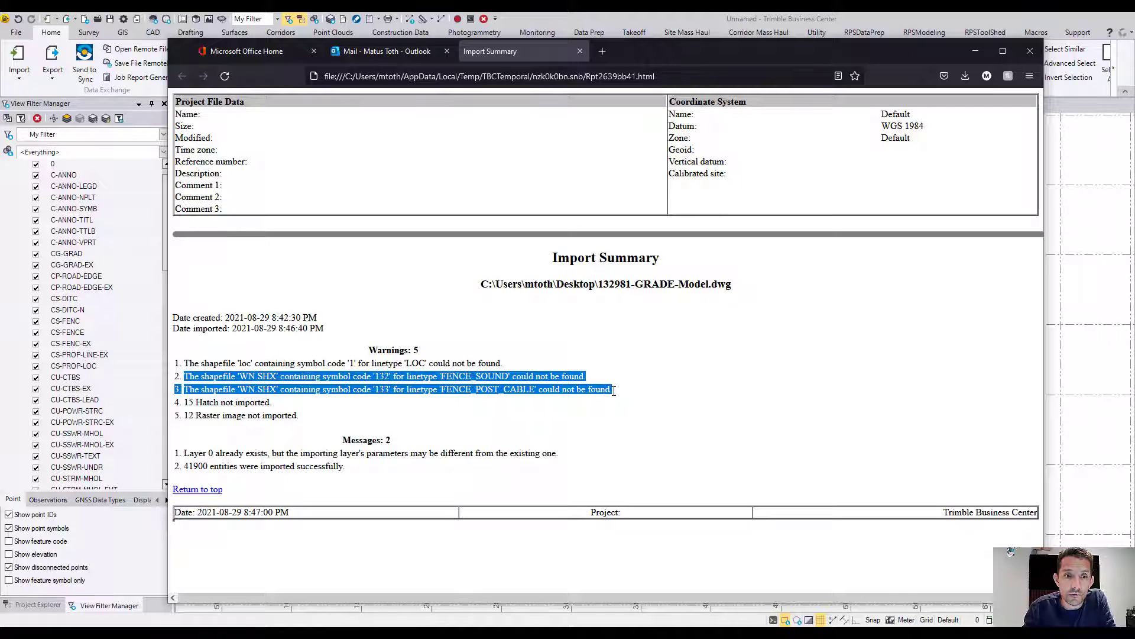
{"action": "left_click_drag", "start_coordinate": [195, 402], "coordinate": [288, 406]}
{"action": "left_click_drag", "start_coordinate": [190, 415], "coordinate": [300, 416]}
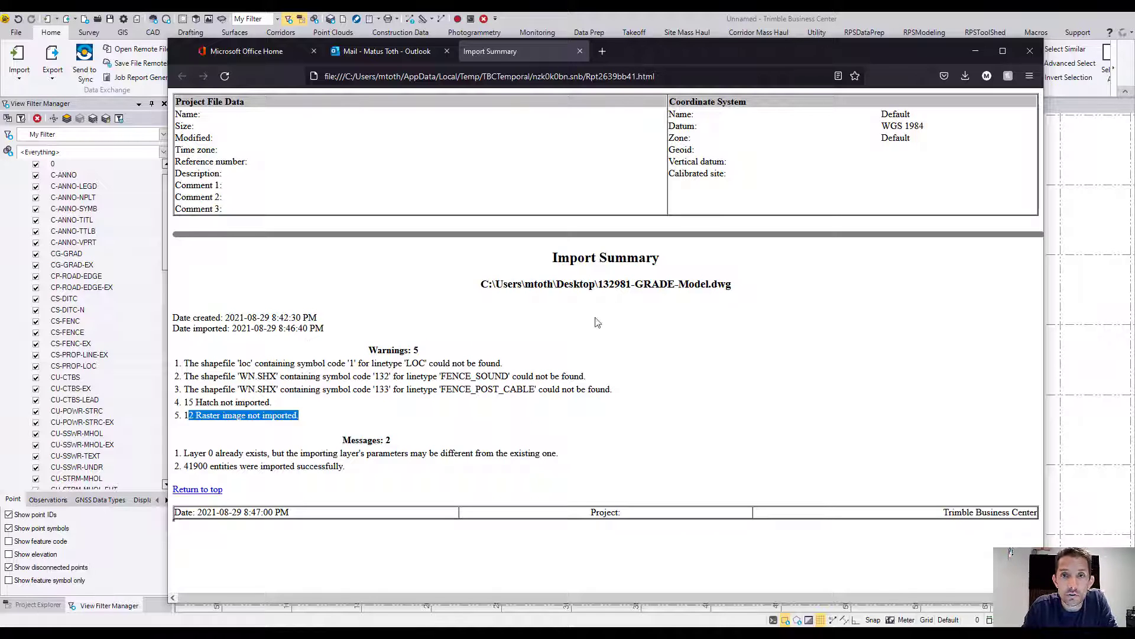
{"action": "left_click", "coordinate": [975, 51]}
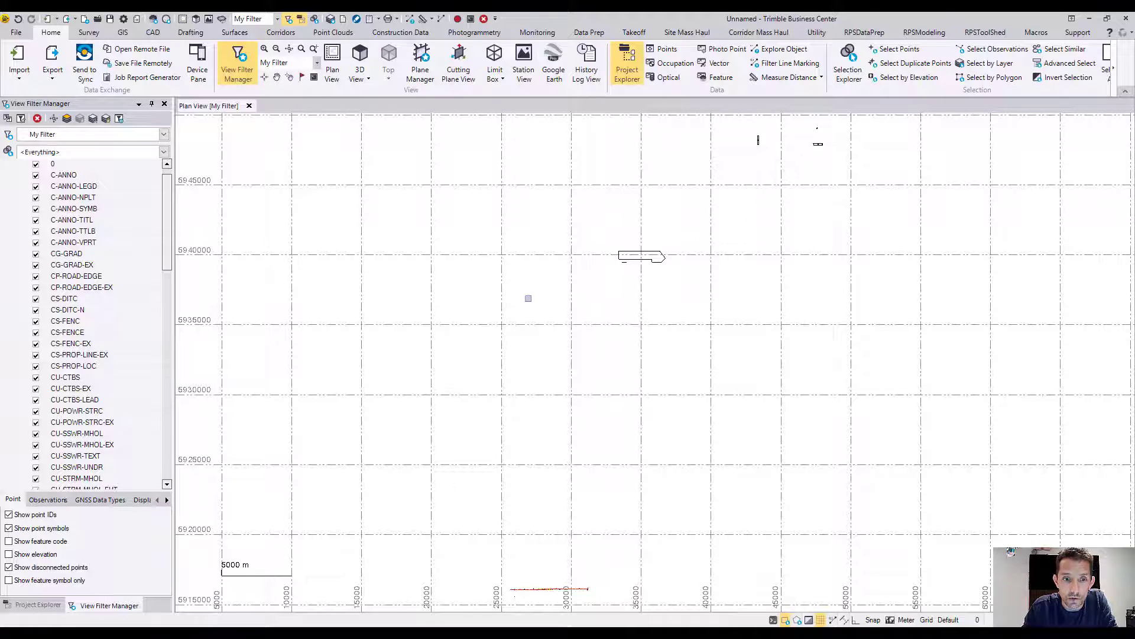
- Delete the stray outlines and small objects lying far north and northeast of the road drawing in plan view
{"action": "scroll", "coordinate": [530, 298], "scroll_direction": "down", "scroll_amount": 2}
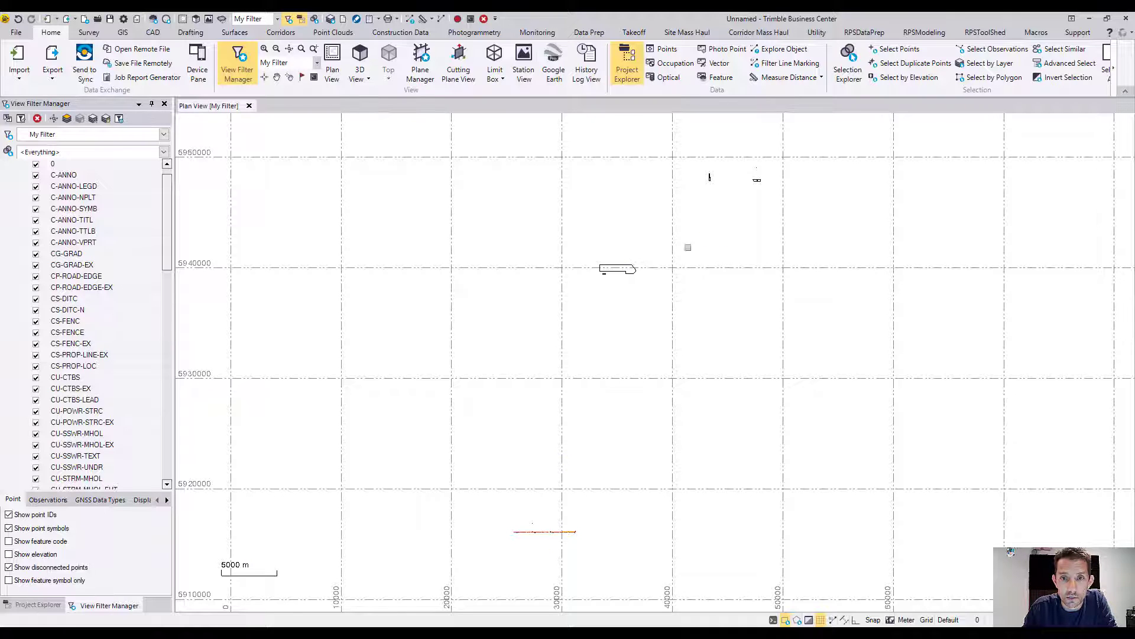
{"action": "scroll", "coordinate": [748, 171], "scroll_direction": "up", "scroll_amount": 5}
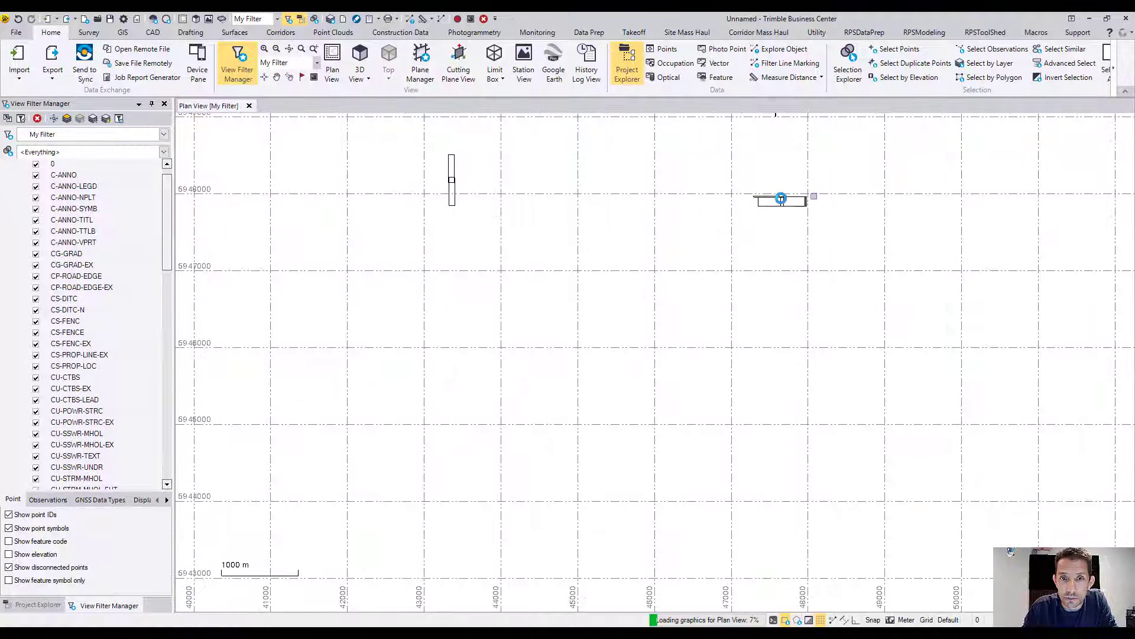
{"action": "scroll", "coordinate": [781, 198], "scroll_direction": "up", "scroll_amount": 2}
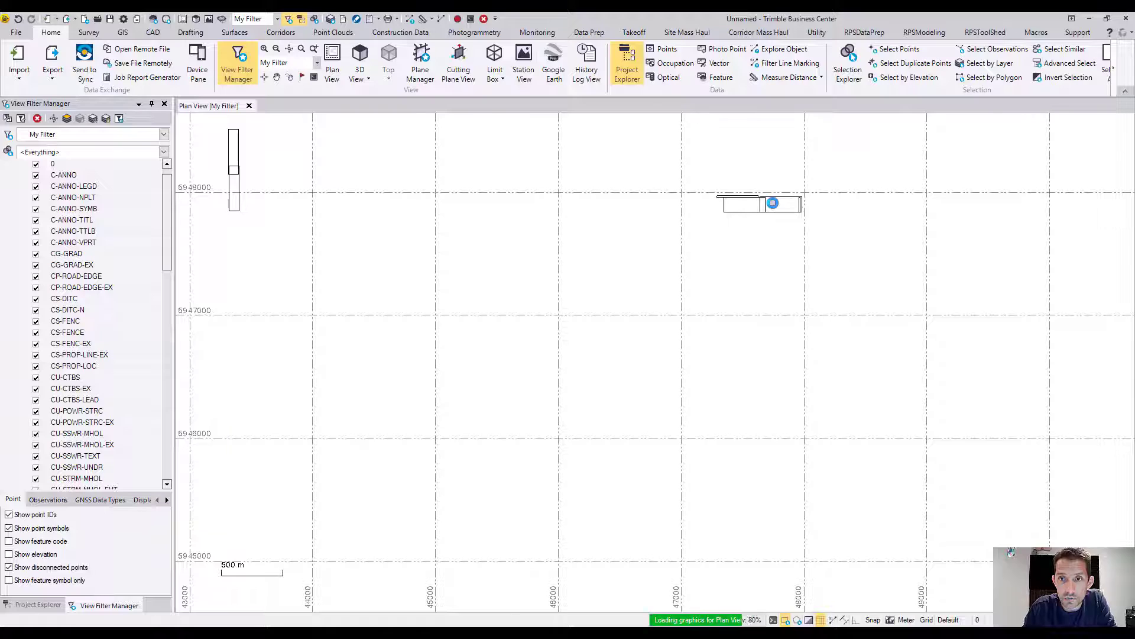
{"action": "scroll", "coordinate": [773, 203], "scroll_direction": "up", "scroll_amount": 2}
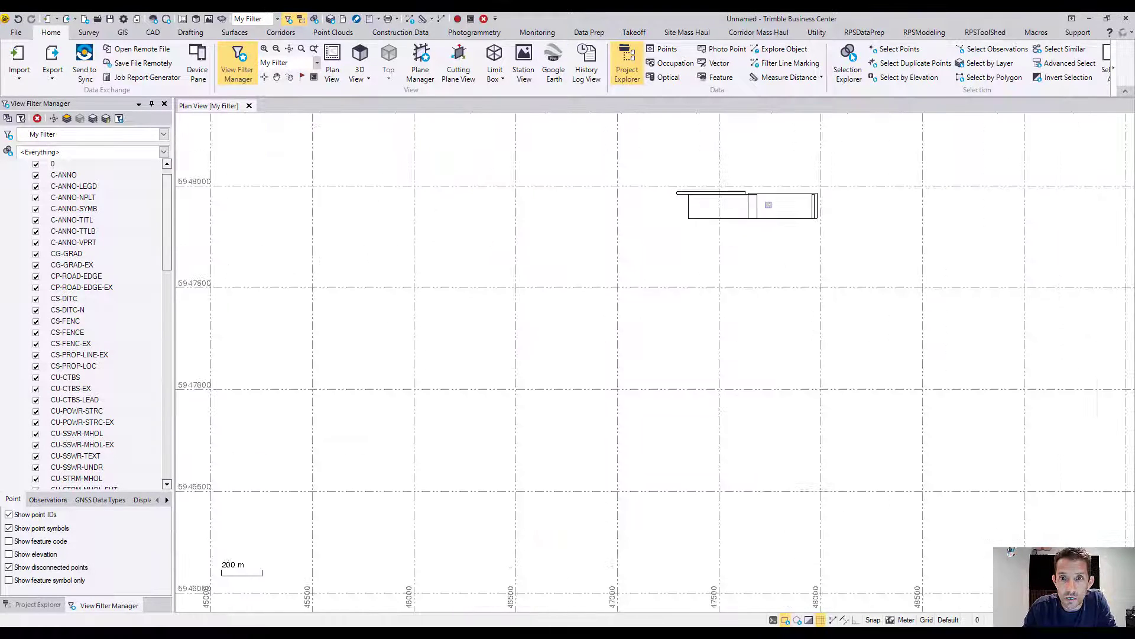
{"action": "scroll", "coordinate": [701, 199], "scroll_direction": "down", "scroll_amount": 5}
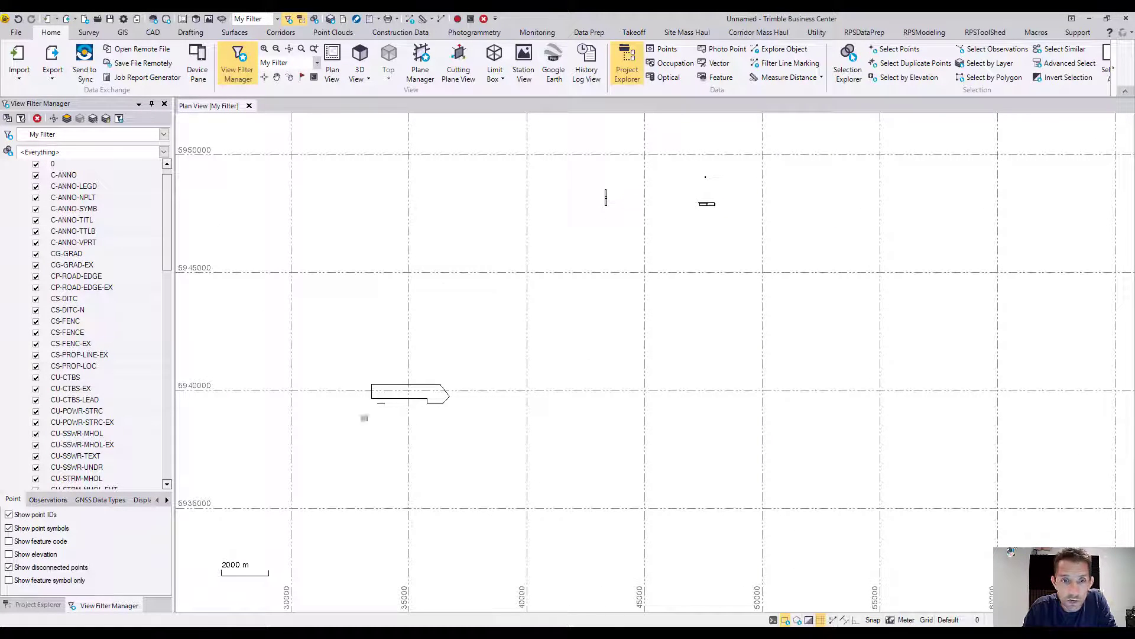
{"action": "left_click_drag", "start_coordinate": [290, 150], "coordinate": [968, 493]}
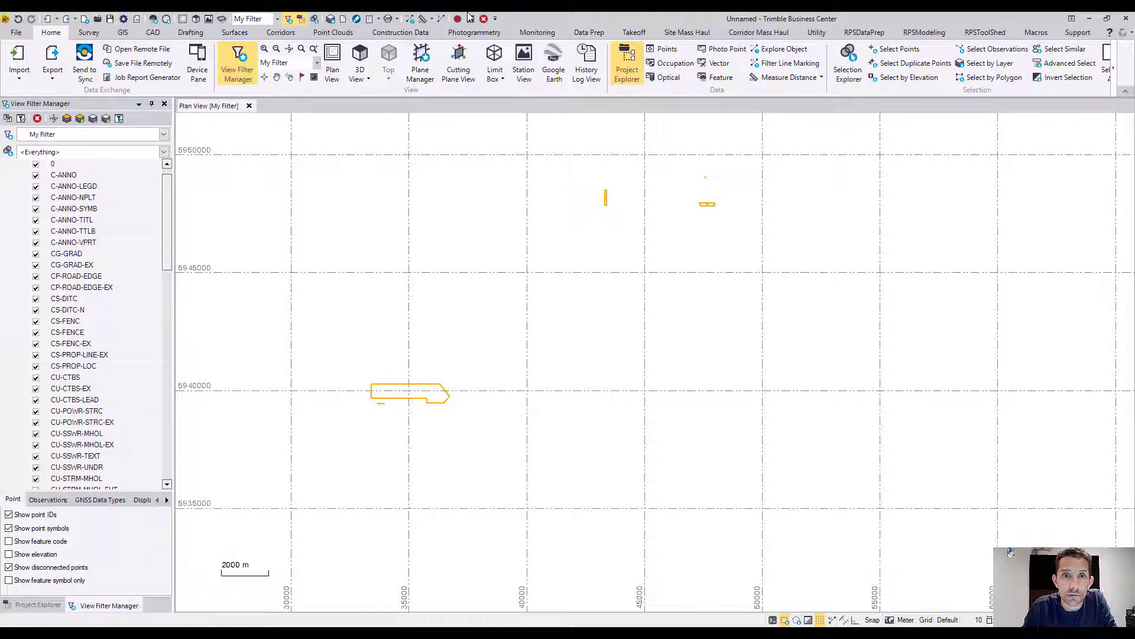
{"action": "left_click", "coordinate": [484, 18]}
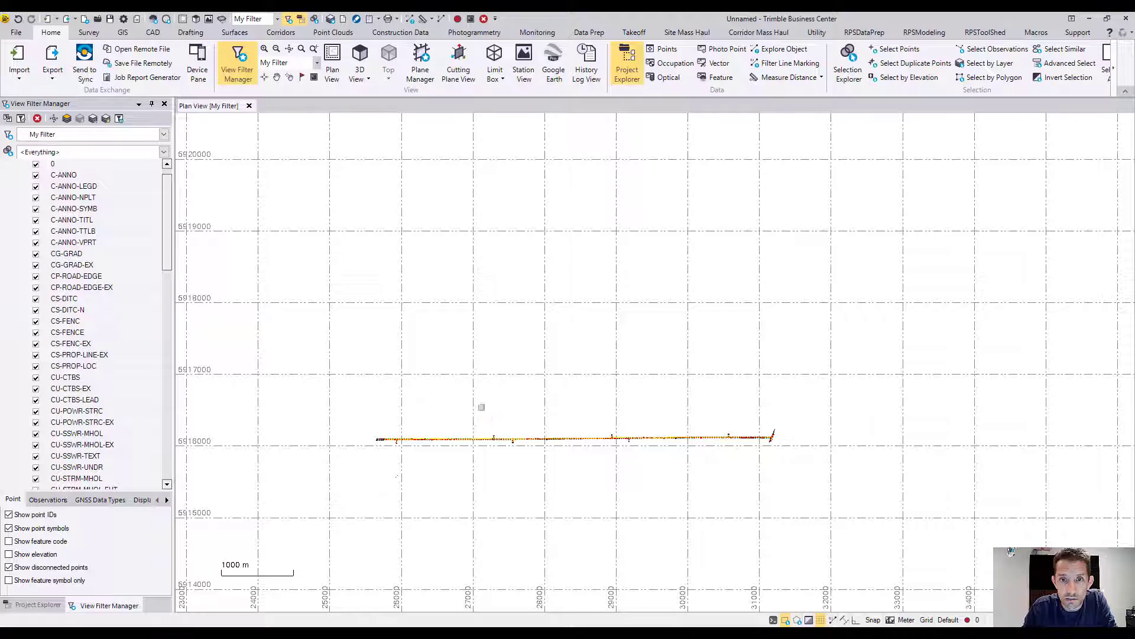
- Delete the remaining stray objects south of the road's west end and in the empty area north of the road
{"action": "middle_click_drag", "start_coordinate": [652, 416], "coordinate": [696, 230]}
{"action": "scroll", "coordinate": [440, 286], "scroll_direction": "up", "scroll_amount": 3}
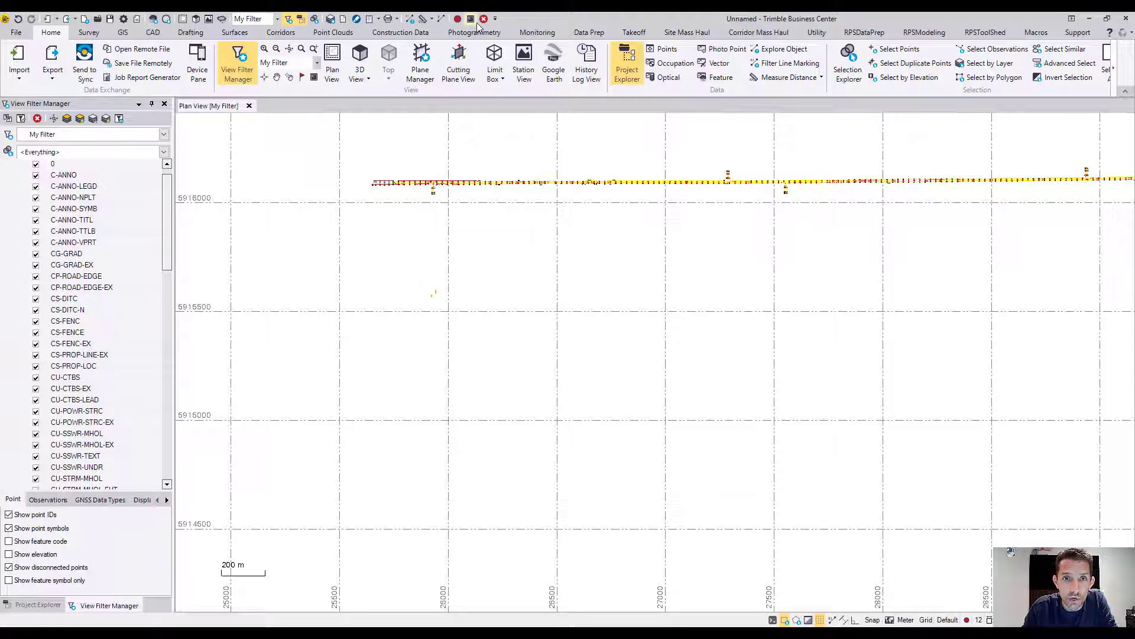
{"action": "scroll", "coordinate": [614, 216], "scroll_direction": "down", "scroll_amount": 4}
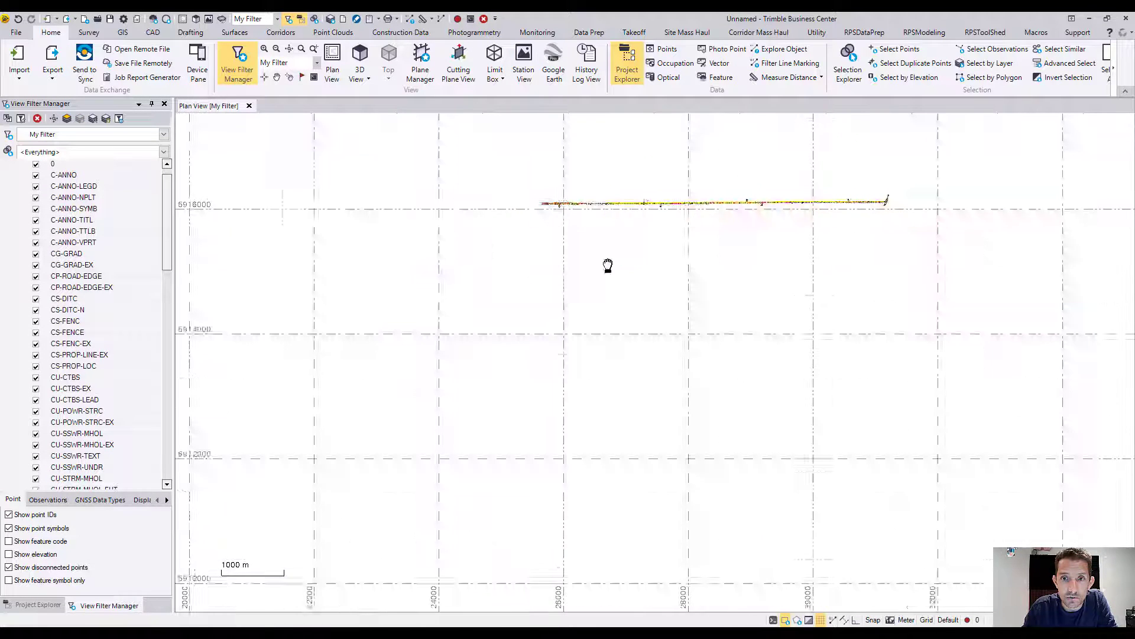
{"action": "middle_click_drag", "start_coordinate": [588, 309], "coordinate": [509, 476]}
{"action": "left_click_drag", "start_coordinate": [483, 259], "coordinate": [625, 332]}
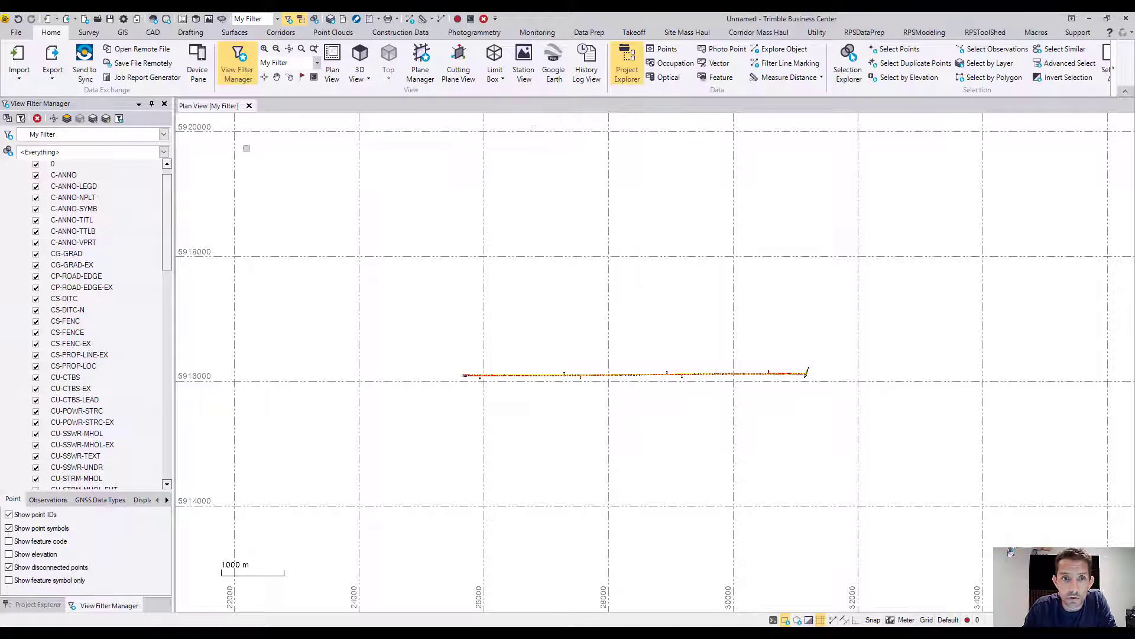
{"action": "left_click_drag", "start_coordinate": [237, 128], "coordinate": [1088, 332]}
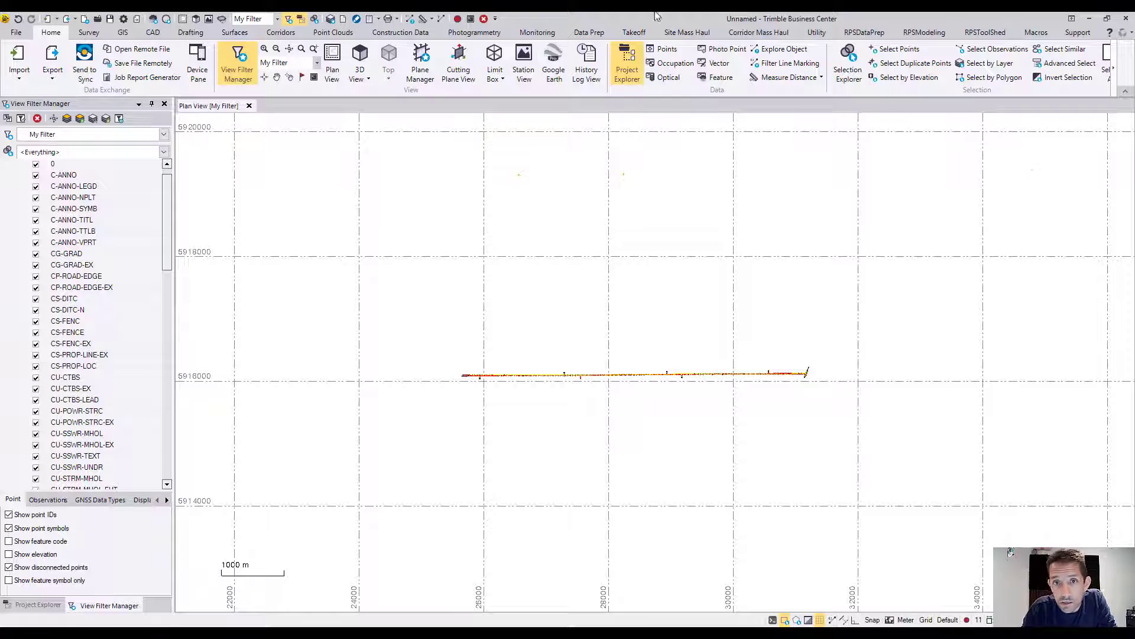
{"action": "left_click", "coordinate": [483, 19]}
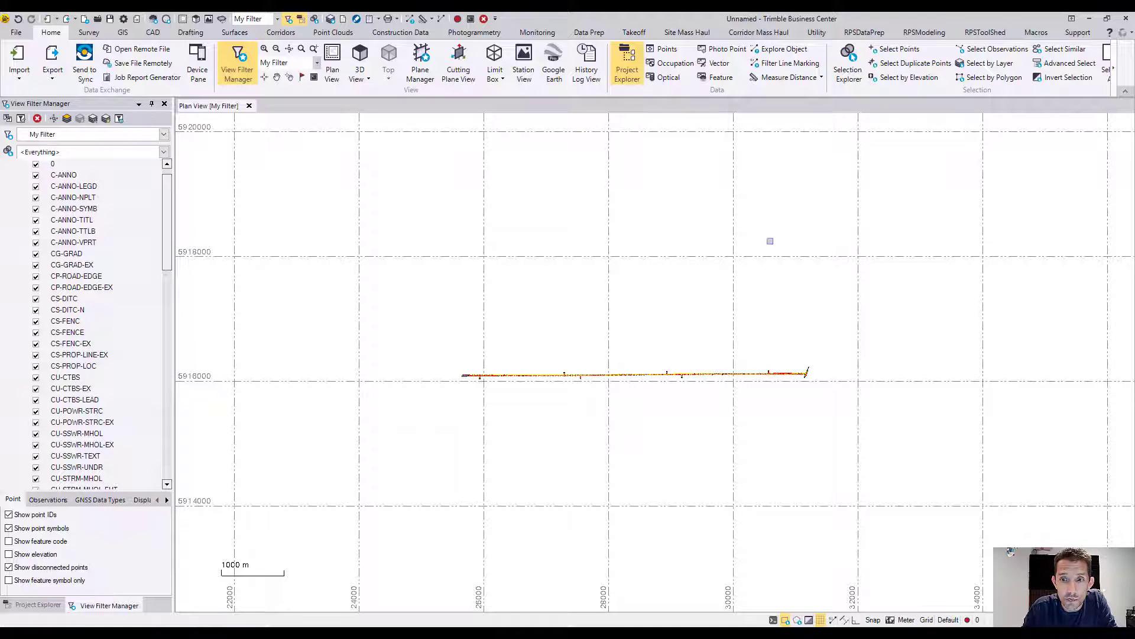
- Set the project cleanup to remove hatch objects and filter line vertices, including CAD splines, with a circle filtering radius of 0.005
{"action": "scroll", "coordinate": [707, 224], "scroll_direction": "up", "scroll_amount": 1}
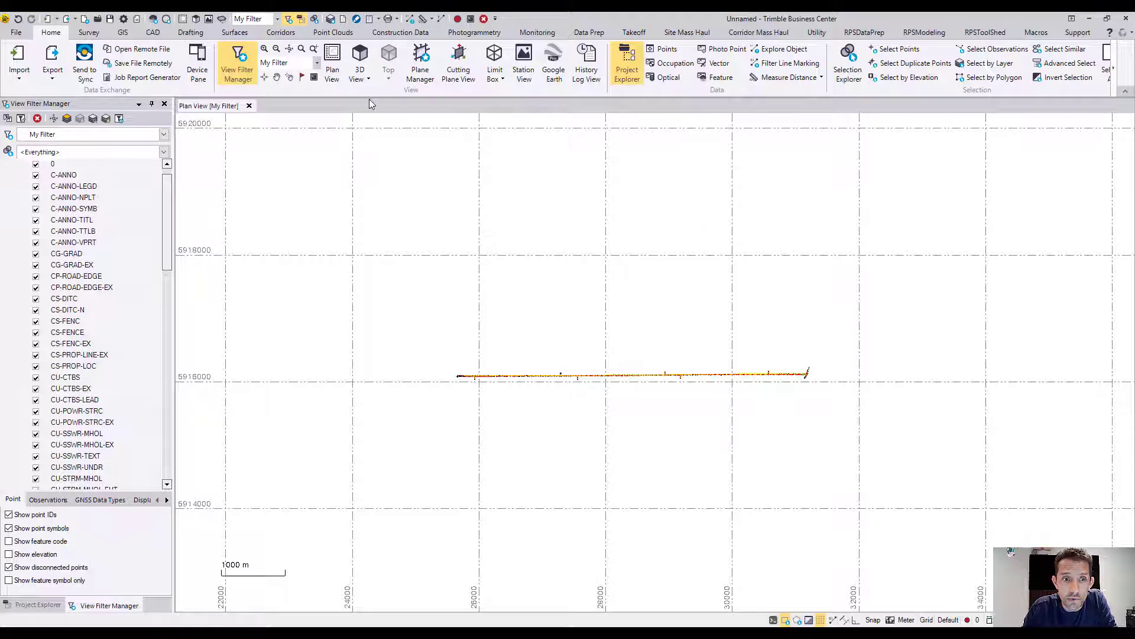
{"action": "left_click", "coordinate": [592, 33]}
{"action": "left_click", "coordinate": [18, 62]}
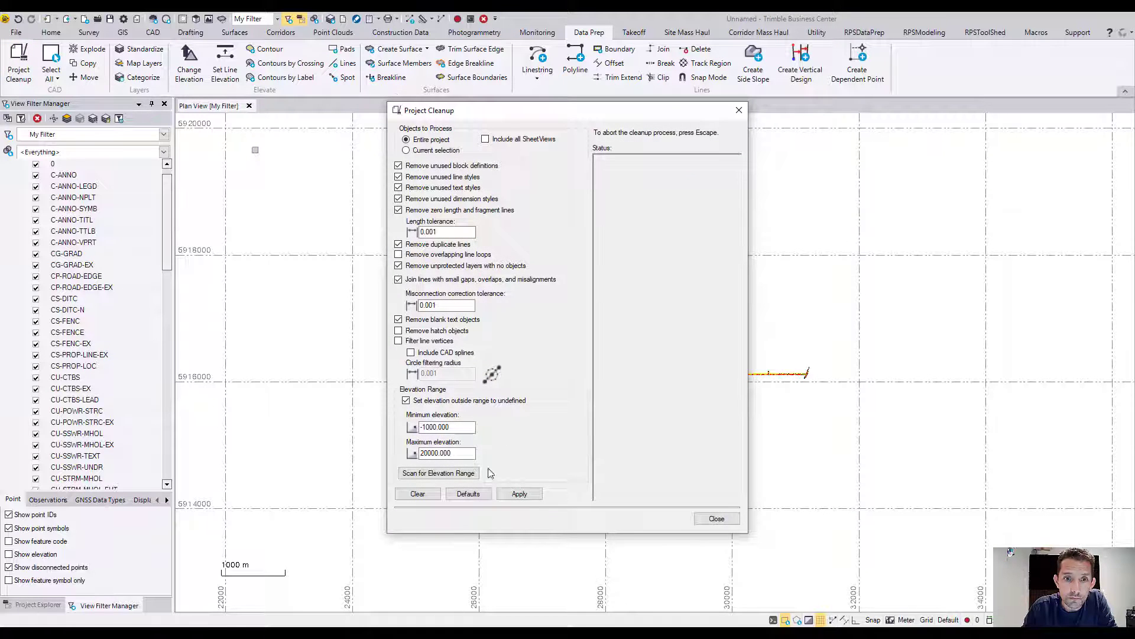
{"action": "left_click", "coordinate": [398, 330]}
{"action": "left_click", "coordinate": [399, 341]}
{"action": "left_click", "coordinate": [410, 353]}
{"action": "left_click_drag", "start_coordinate": [435, 372], "coordinate": [450, 372]}
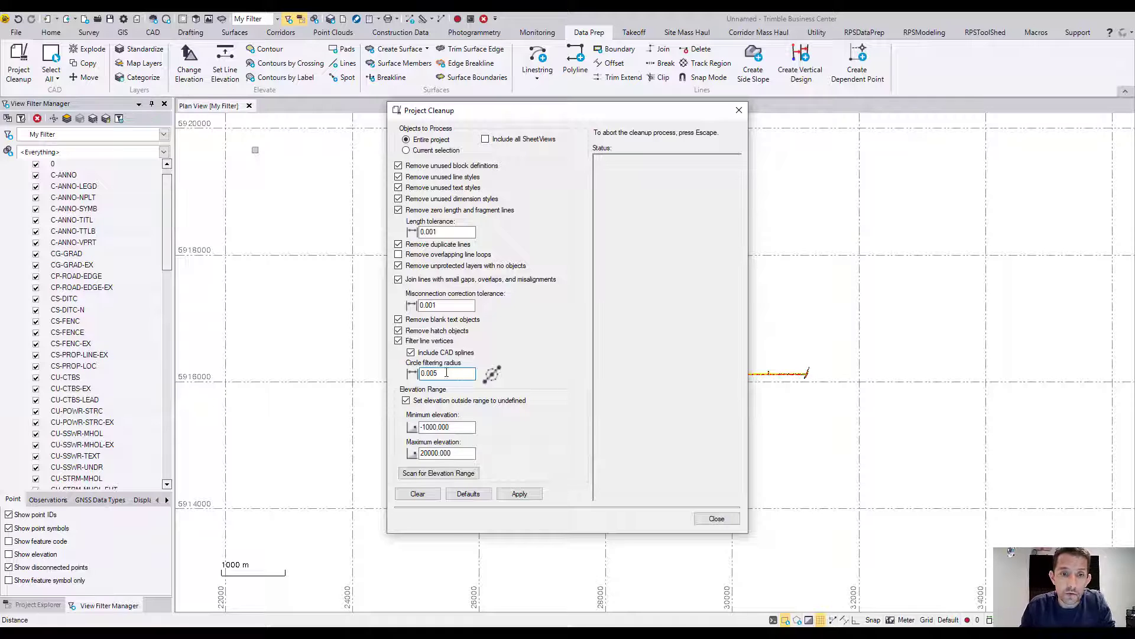
- Set the cleanup's misconnection correction tolerance and its length tolerance for fragment lines to 0.005
{"action": "left_click_drag", "start_coordinate": [434, 305], "coordinate": [454, 307]}
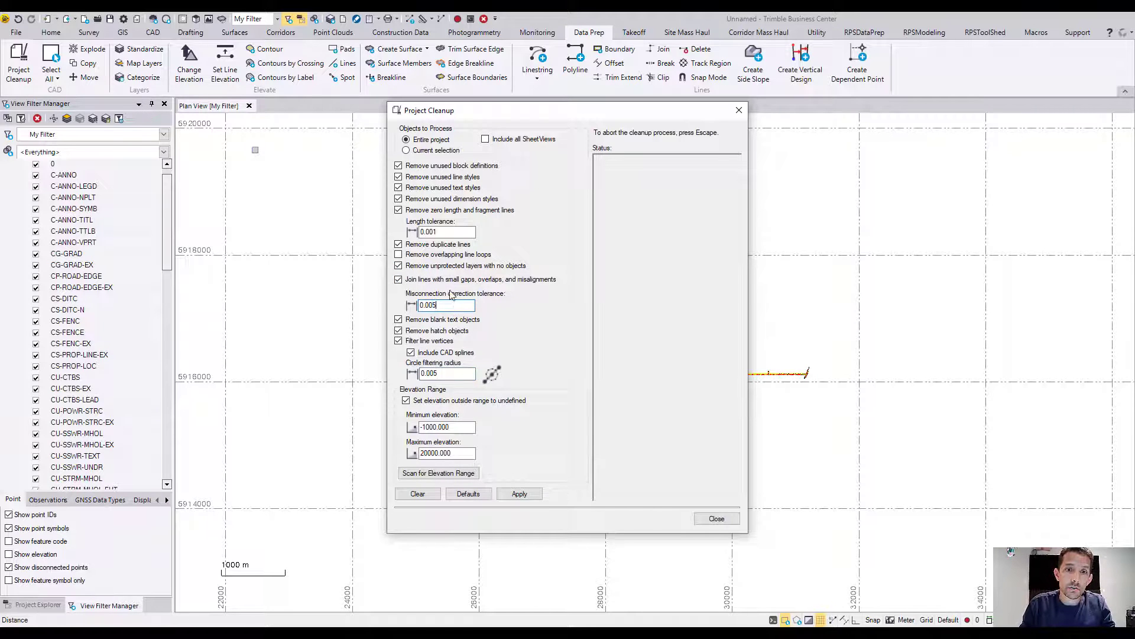
{"action": "left_click_drag", "start_coordinate": [431, 231], "coordinate": [451, 231]}
{"action": "type", "text": "5"}
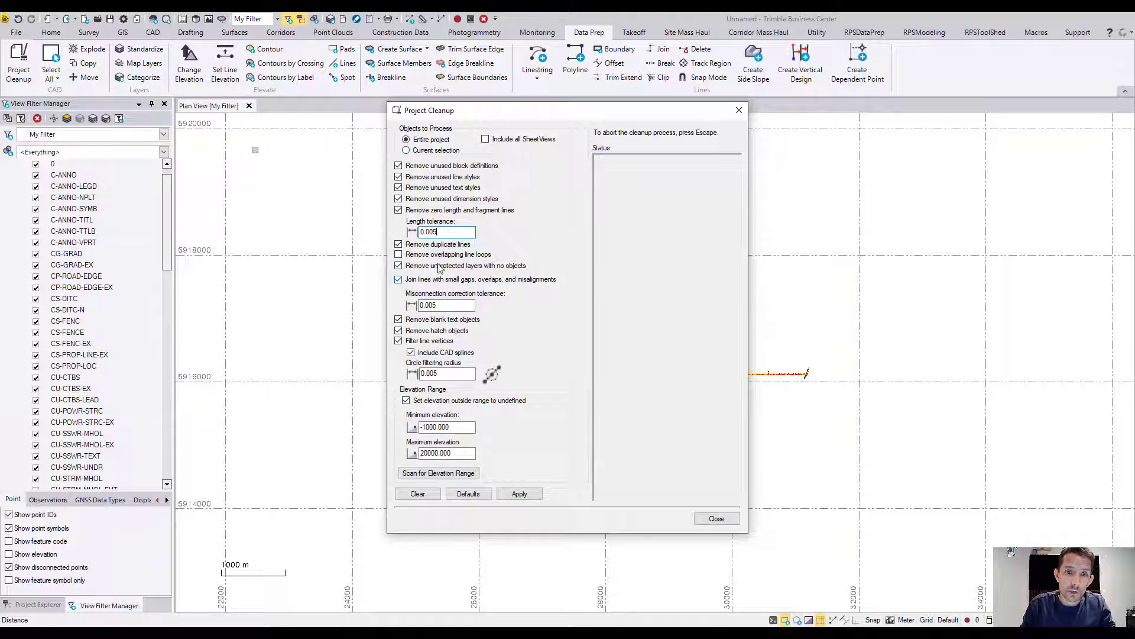
- Include overlapping line loops, leave out empty unprotected layers and unused text styles, and run the cleanup on the entire project
{"action": "left_click", "coordinate": [398, 266]}
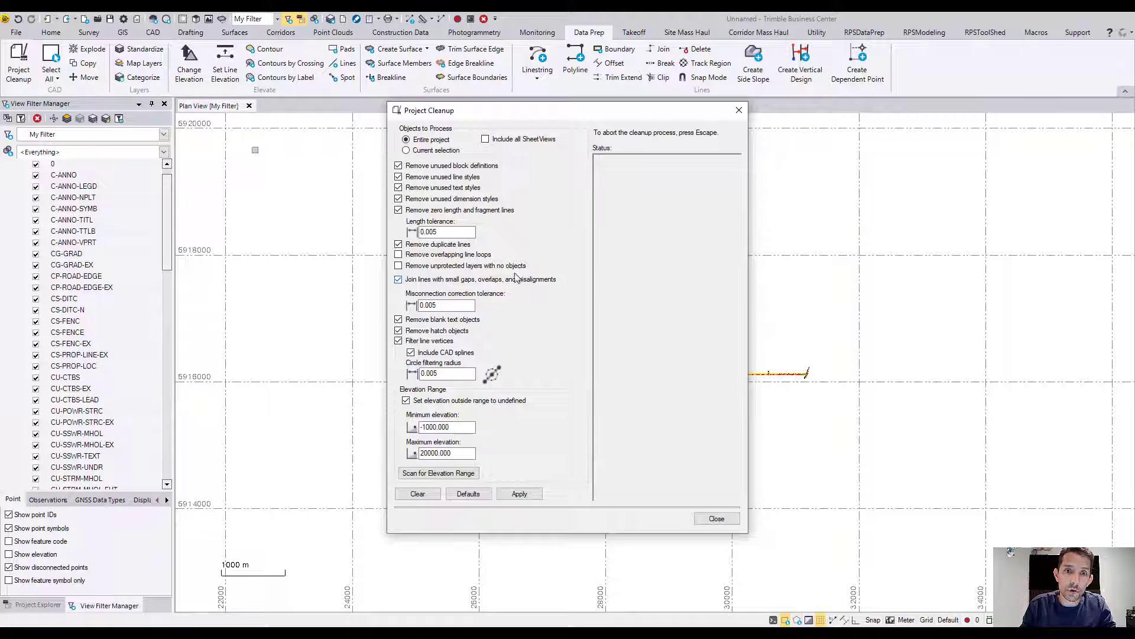
{"action": "left_click", "coordinate": [399, 255]}
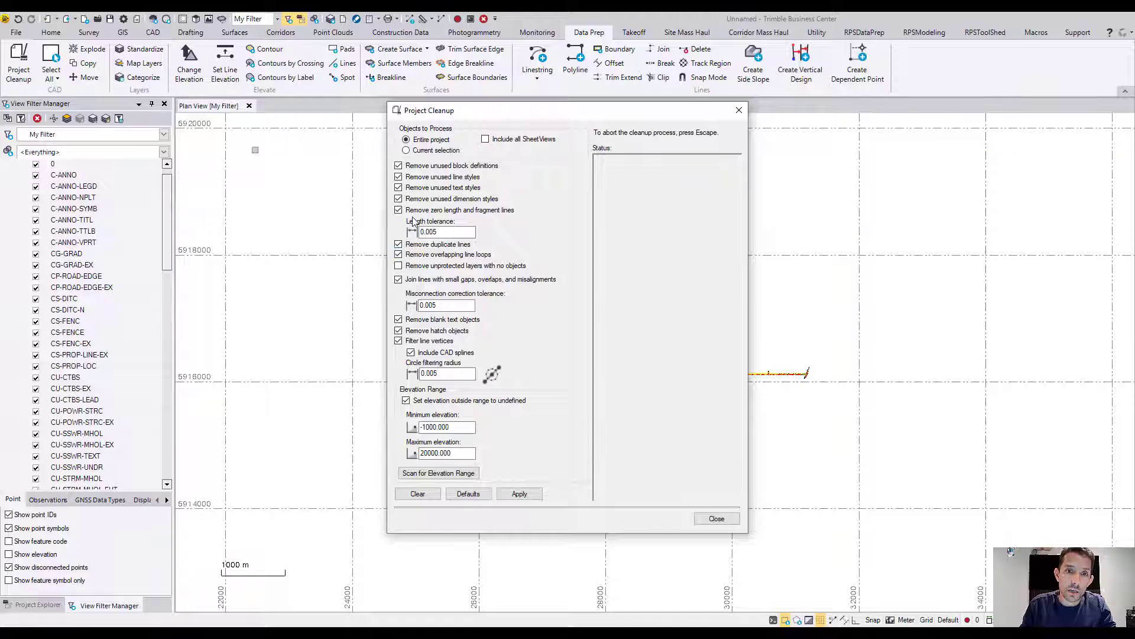
{"action": "left_click", "coordinate": [397, 188]}
{"action": "left_click", "coordinate": [398, 188]}
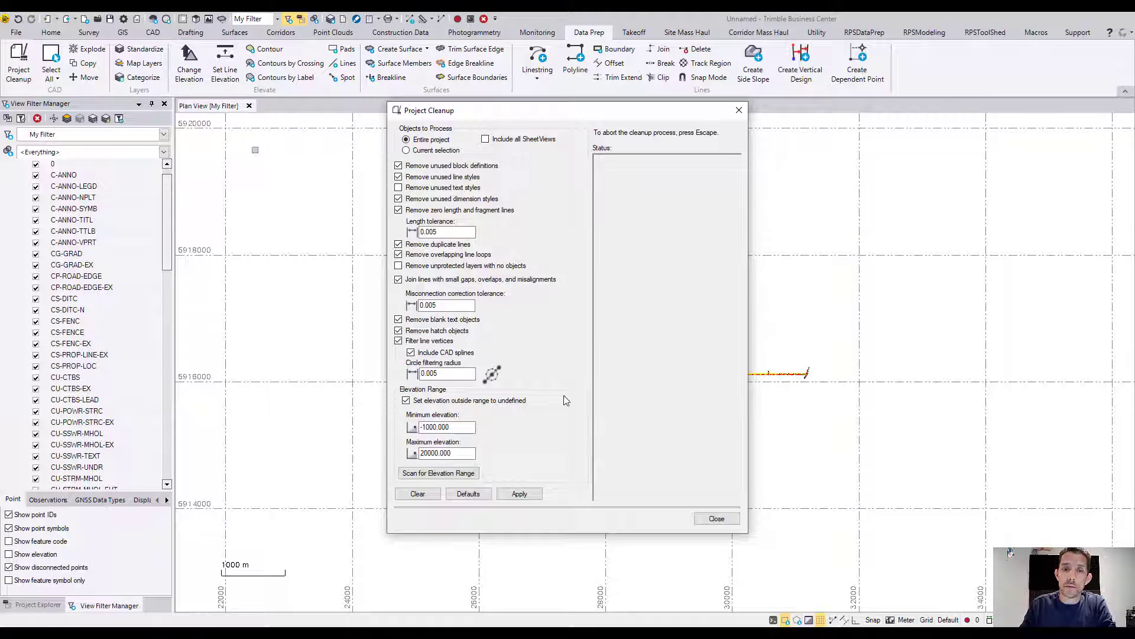
{"action": "left_click", "coordinate": [519, 494]}
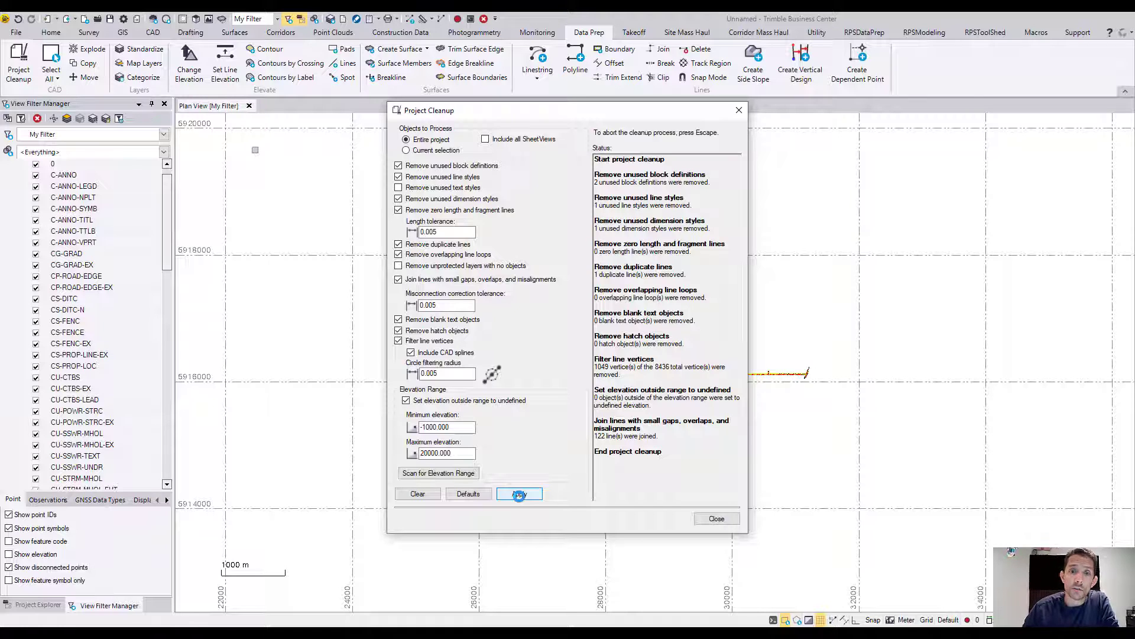
{"action": "left_click", "coordinate": [715, 517]}
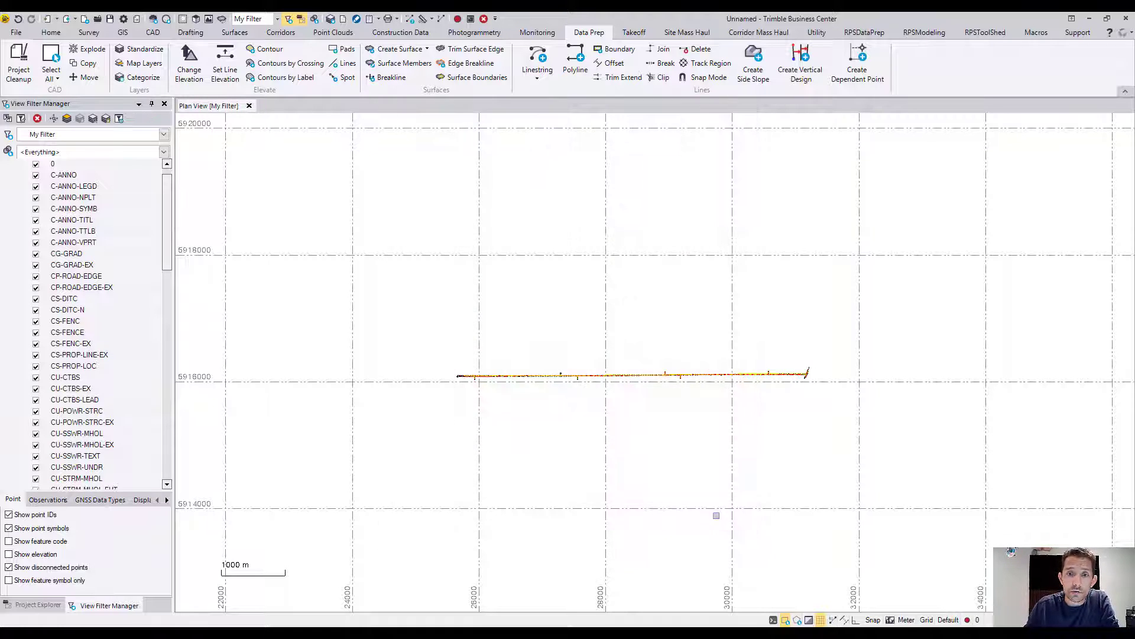
- Examine the cleaned road drawing up close, including the elevation texts and their markers along the road lines
{"action": "scroll", "coordinate": [616, 374], "scroll_direction": "up", "scroll_amount": 7}
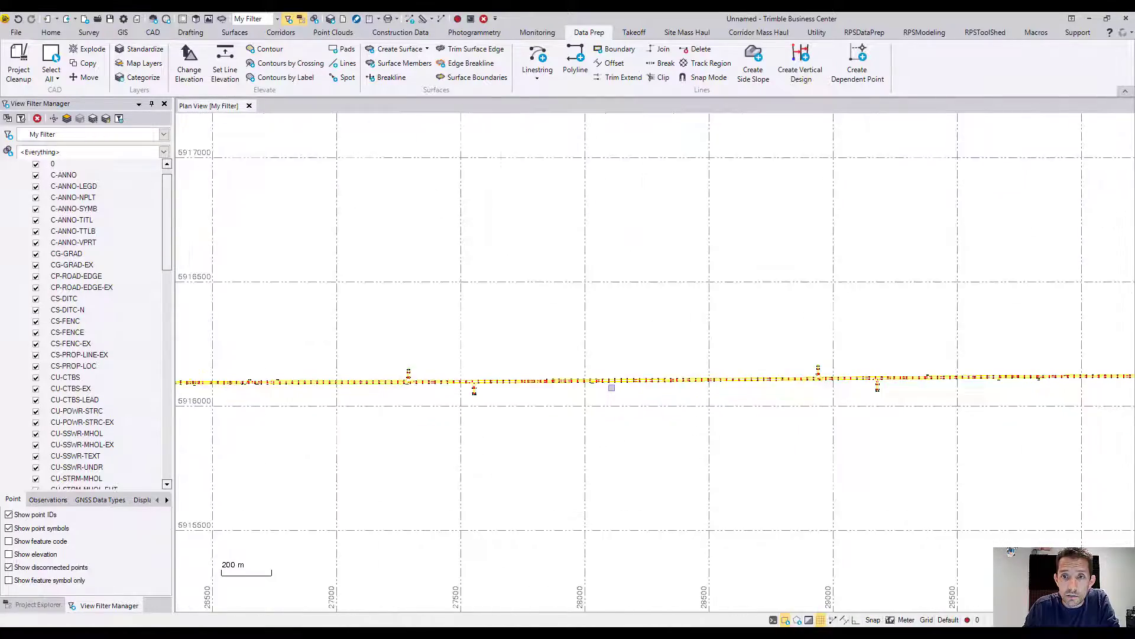
{"action": "scroll", "coordinate": [612, 387], "scroll_direction": "down", "scroll_amount": 3}
{"action": "scroll", "coordinate": [611, 388], "scroll_direction": "up", "scroll_amount": 3}
{"action": "scroll", "coordinate": [611, 387], "scroll_direction": "down", "scroll_amount": 6}
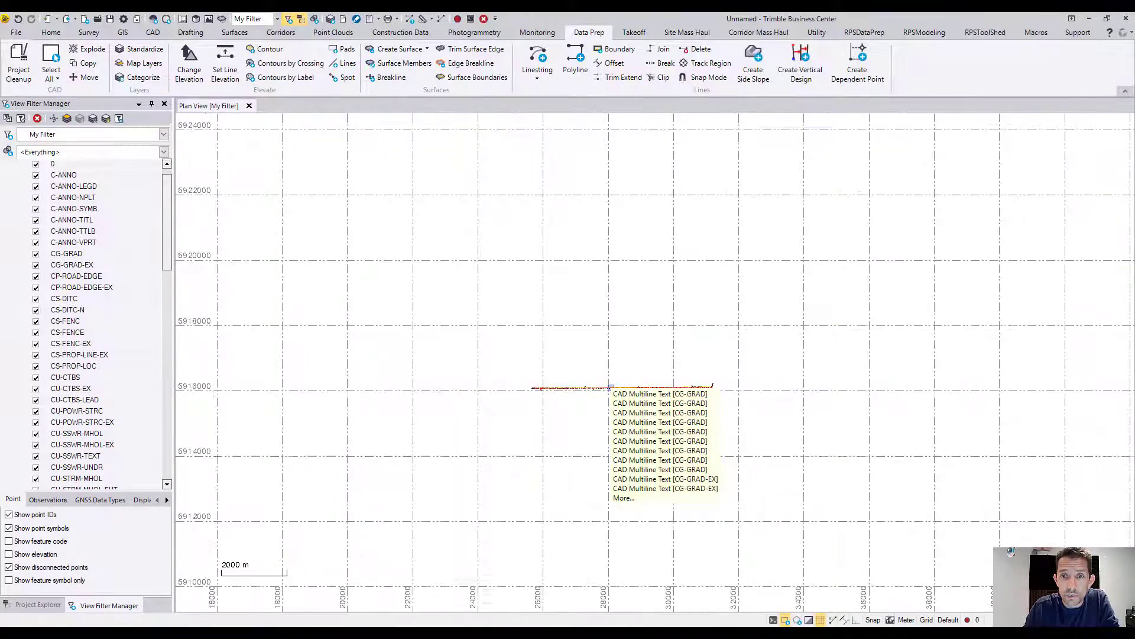
{"action": "scroll", "coordinate": [611, 387], "scroll_direction": "up", "scroll_amount": 10}
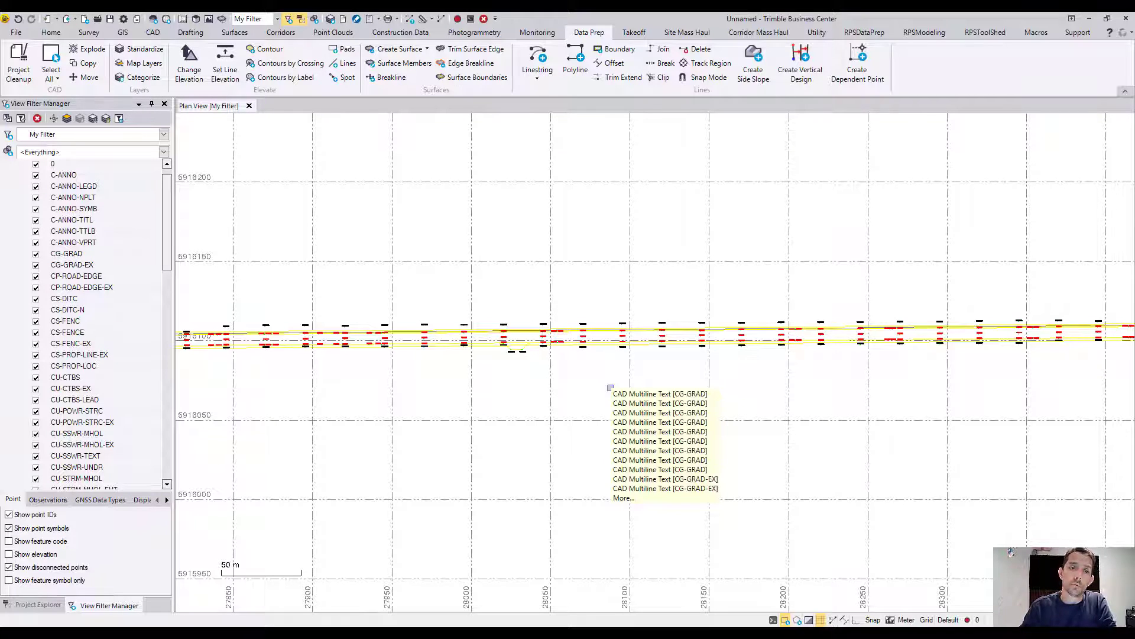
{"action": "scroll", "coordinate": [452, 335], "scroll_direction": "up", "scroll_amount": 6}
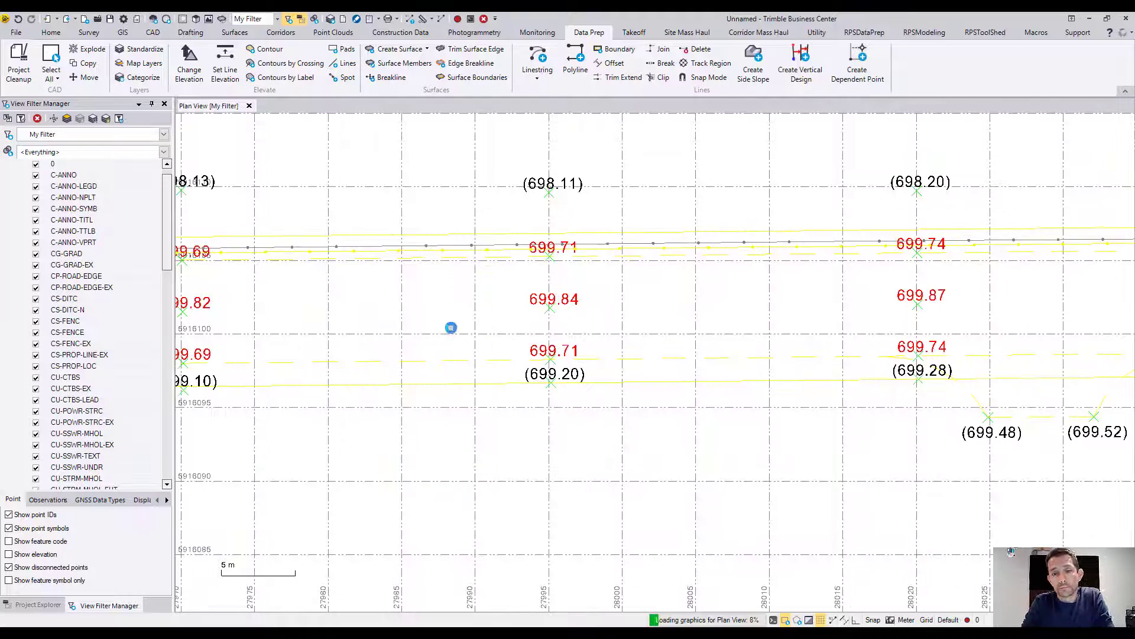
{"action": "scroll", "coordinate": [451, 327], "scroll_direction": "up", "scroll_amount": 1}
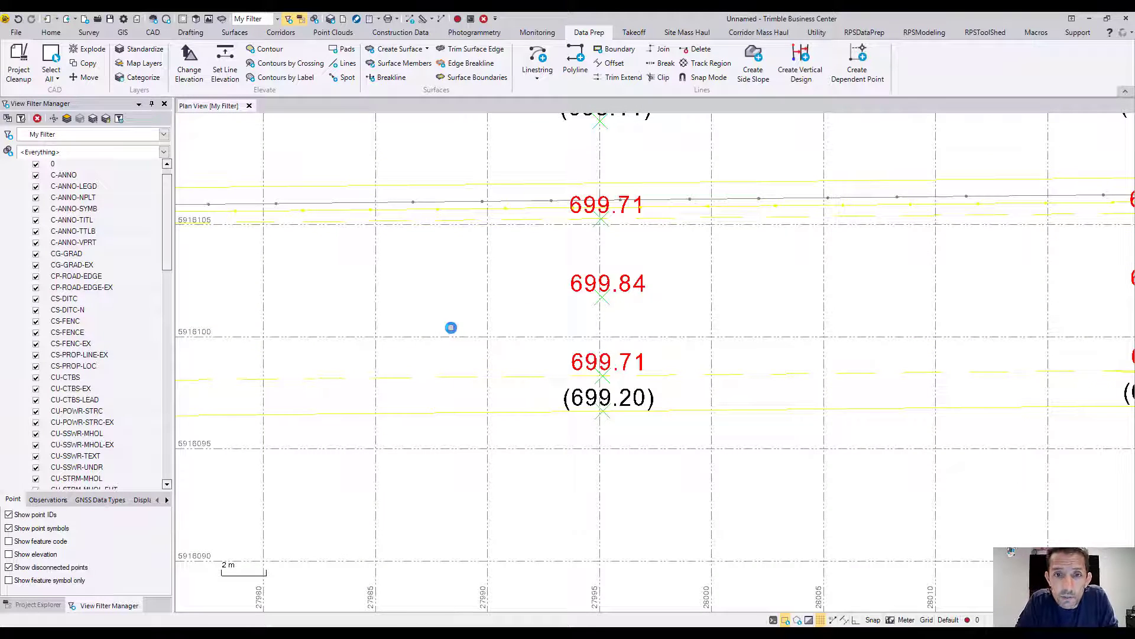
{"action": "scroll", "coordinate": [611, 277], "scroll_direction": "down", "scroll_amount": 1}
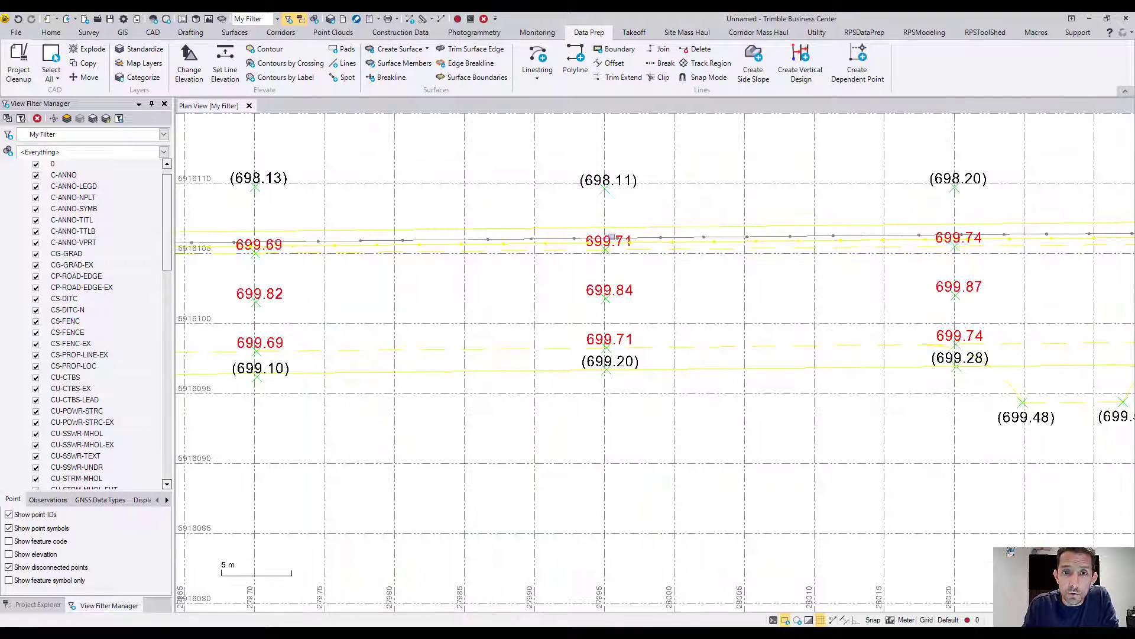
{"action": "scroll", "coordinate": [601, 296], "scroll_direction": "up", "scroll_amount": 1}
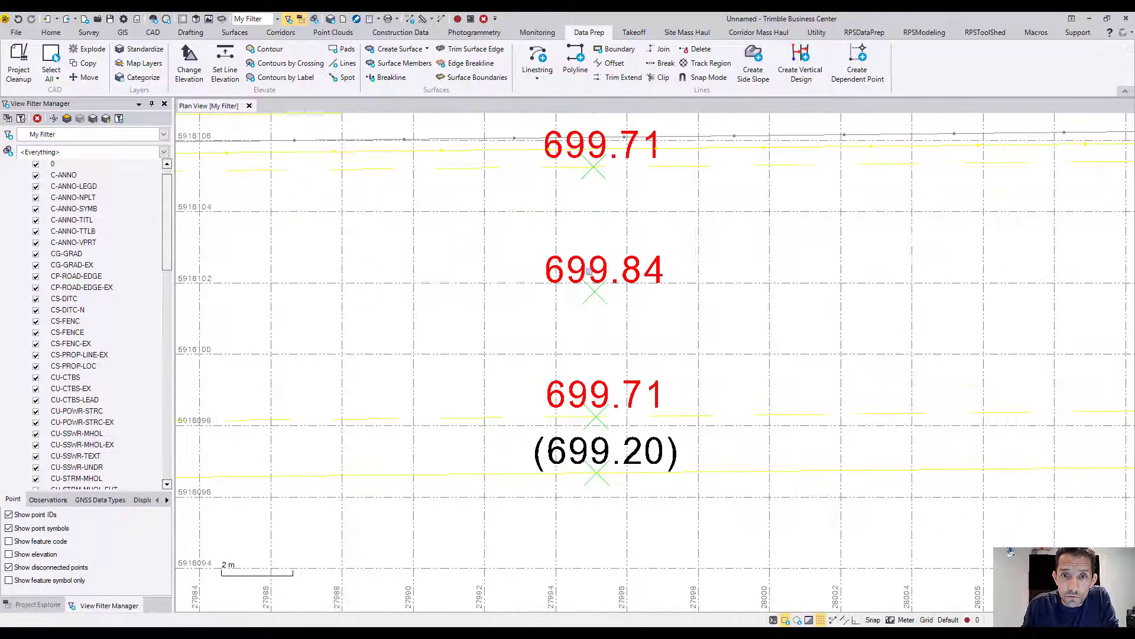
- Display the properties of the 699.84 elevation text and move the properties away from the layer list
{"action": "left_click", "coordinate": [598, 277]}
{"action": "right_click", "coordinate": [703, 225]}
{"action": "left_click", "coordinate": [733, 362]}
{"action": "scroll", "coordinate": [1047, 351], "scroll_direction": "down", "scroll_amount": 1}
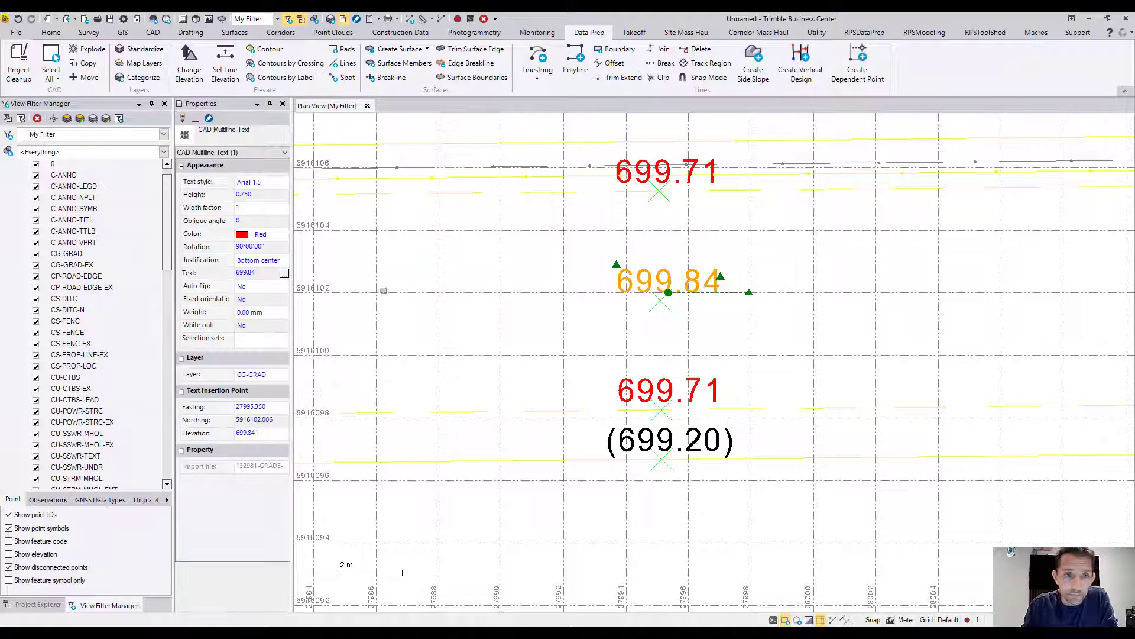
{"action": "left_click_drag", "start_coordinate": [219, 110], "coordinate": [942, 234]}
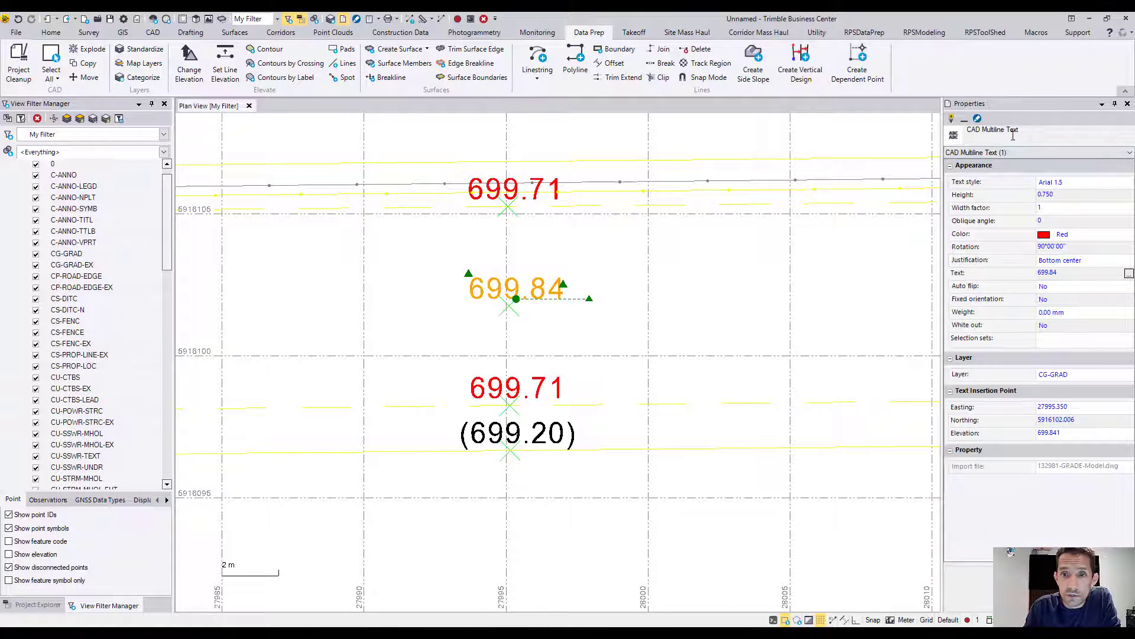
- Inspect the properties of both green lines that form the cross marker under the 699.84 text
{"action": "left_click", "coordinate": [550, 332]}
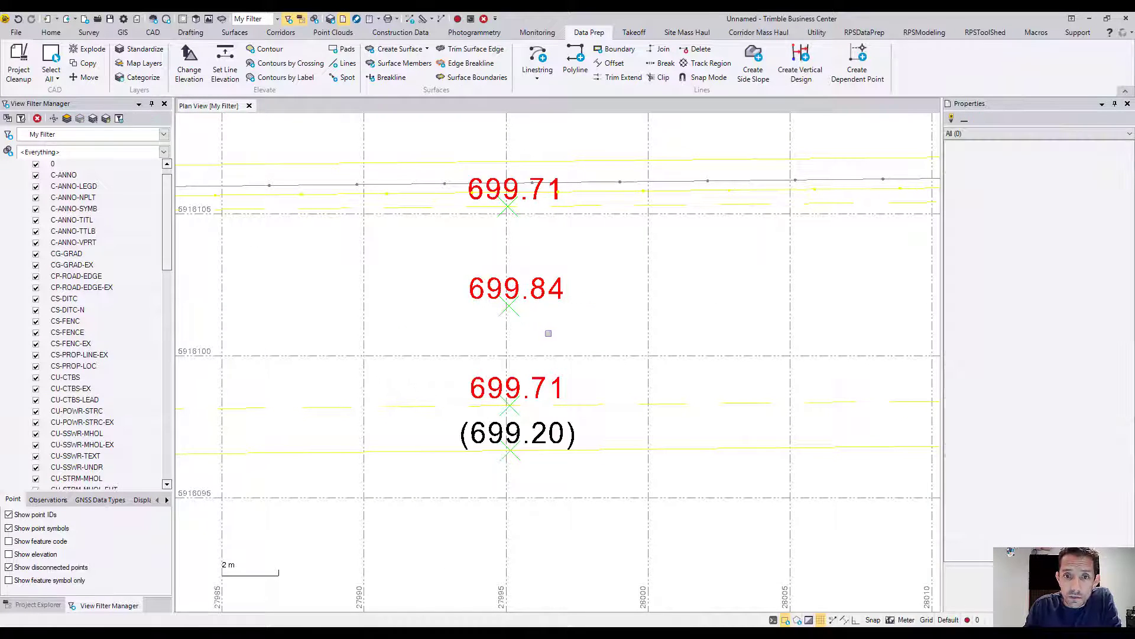
{"action": "left_click", "coordinate": [517, 314]}
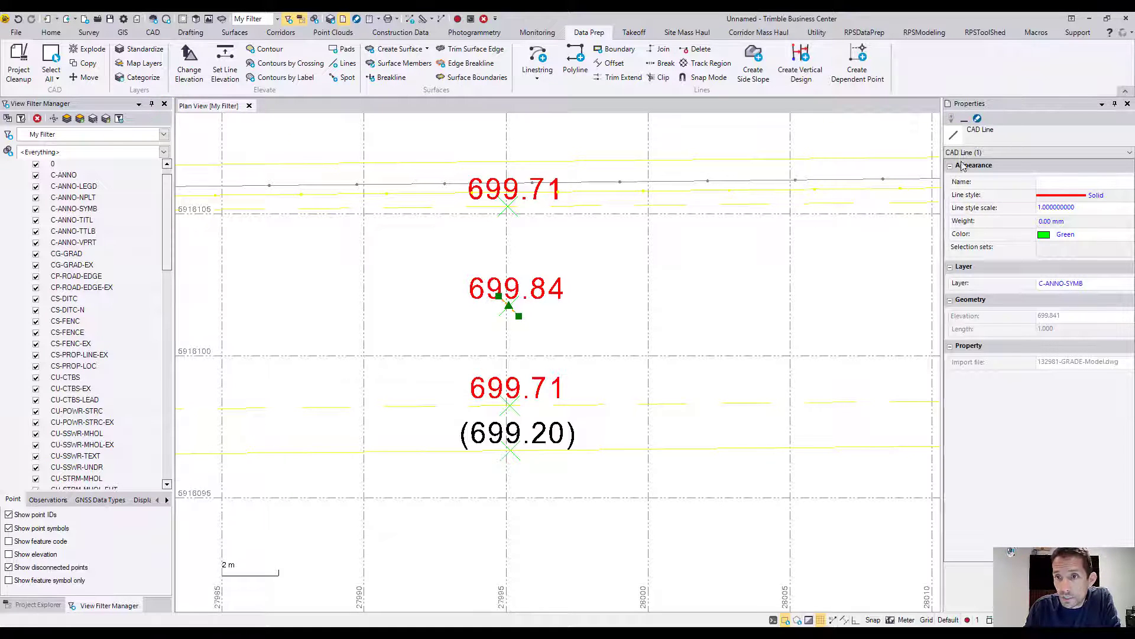
{"action": "left_click", "coordinate": [501, 314]}
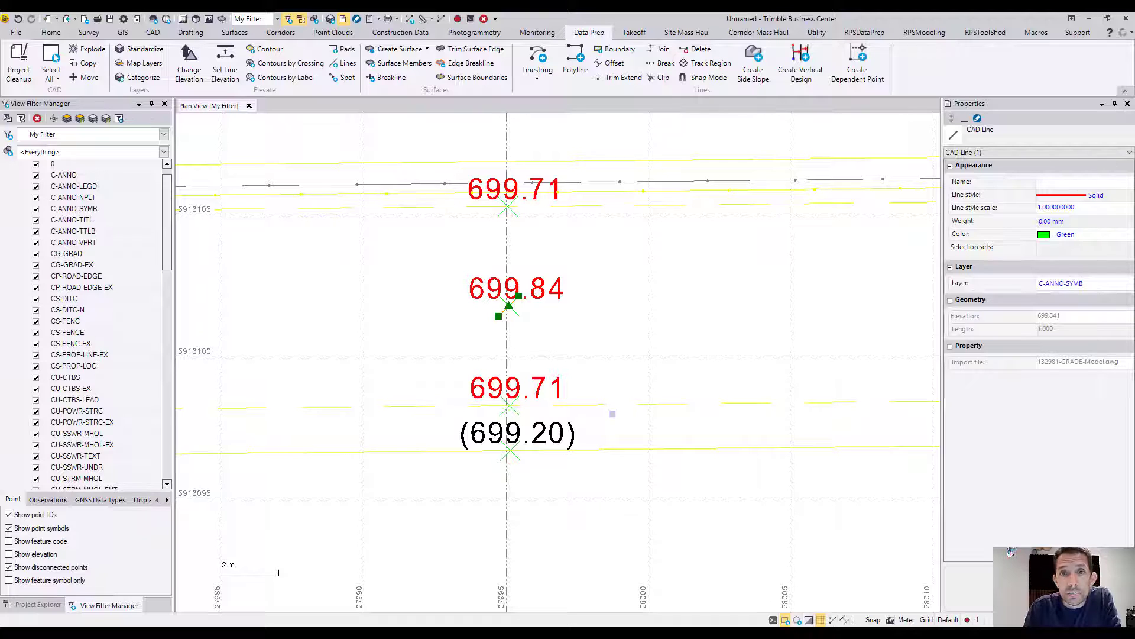
{"action": "key", "text": "Escape"}
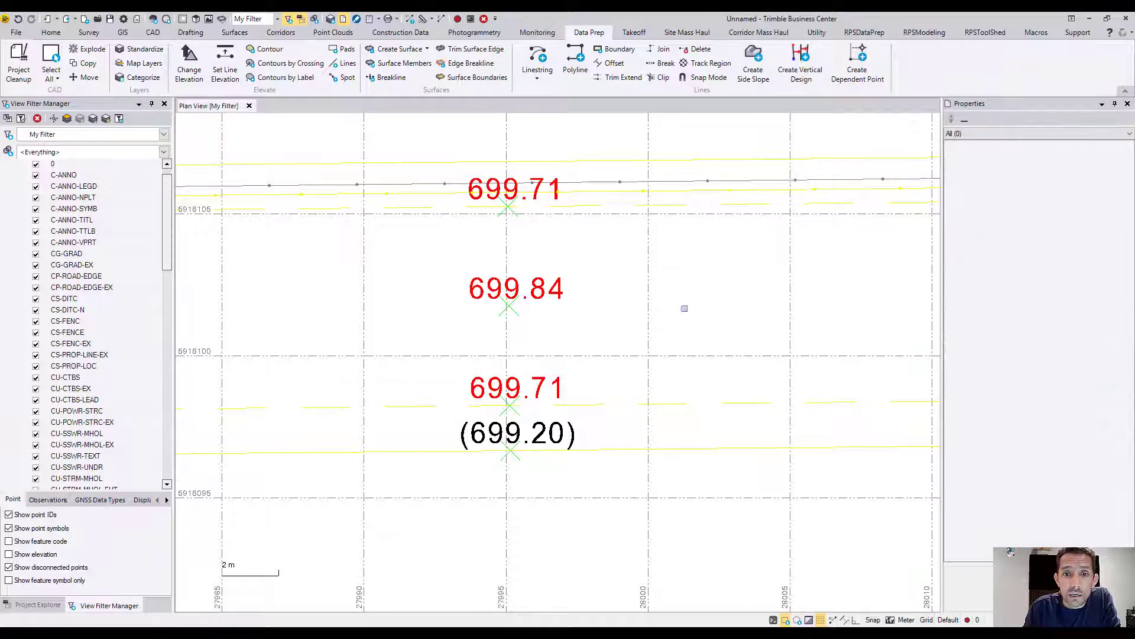
- Inspect the layer and elevation properties of the dashed road edge, the fence polyline and the solid yellow linestring, then close the properties
{"action": "left_click", "coordinate": [647, 205]}
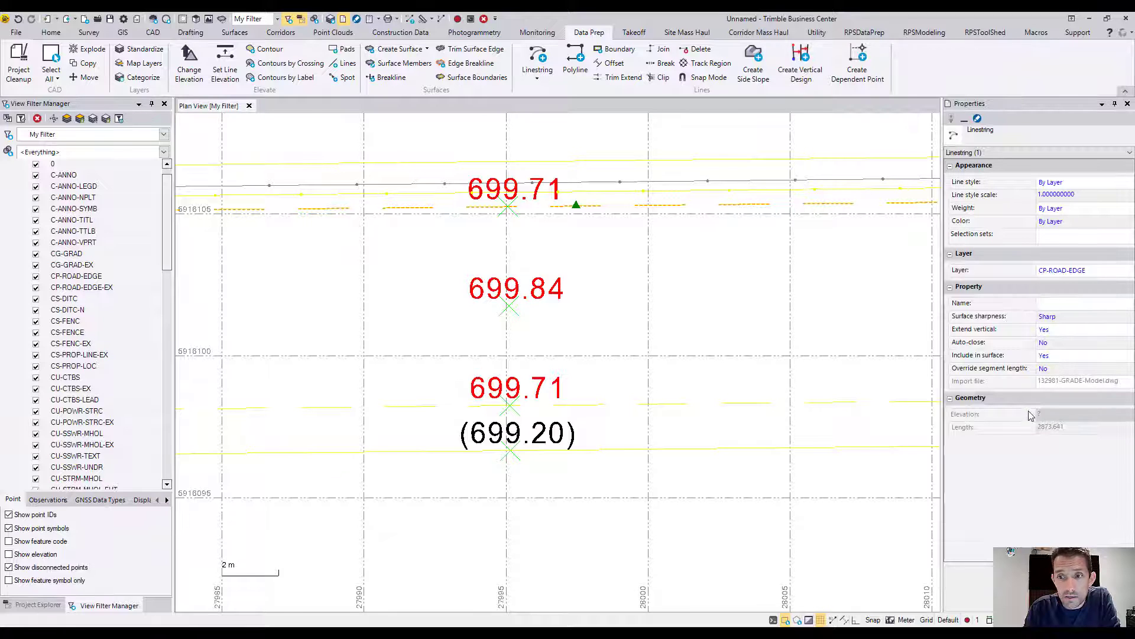
{"action": "left_click", "coordinate": [663, 190]}
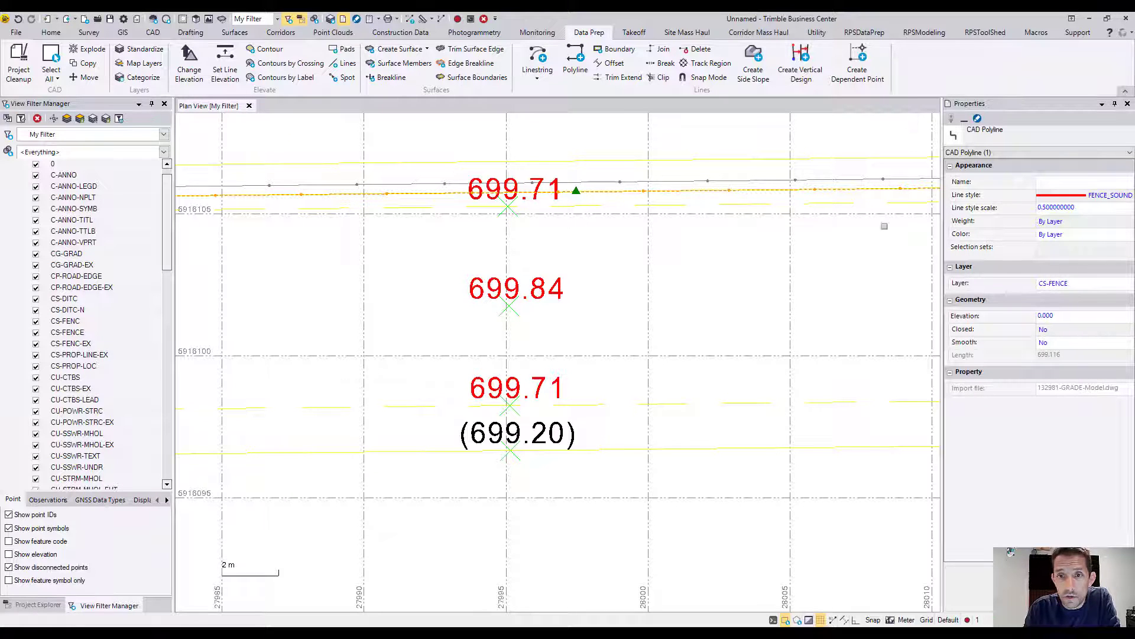
{"action": "left_click", "coordinate": [650, 160]}
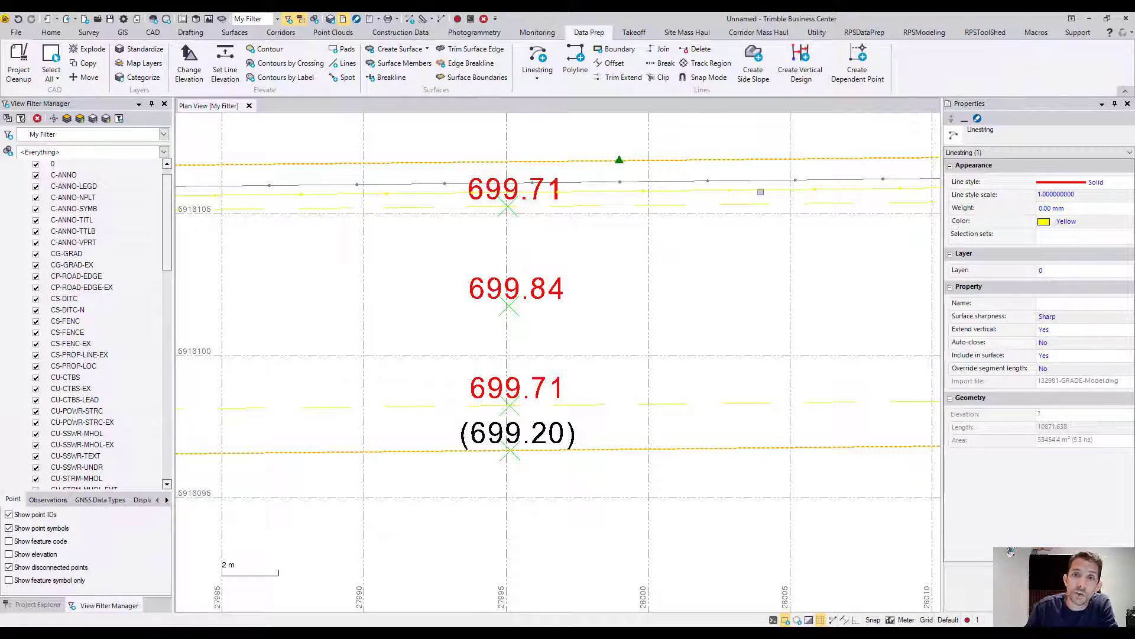
{"action": "scroll", "coordinate": [720, 223], "scroll_direction": "down", "scroll_amount": 2}
{"action": "middle_click_drag", "start_coordinate": [720, 223], "coordinate": [574, 164]}
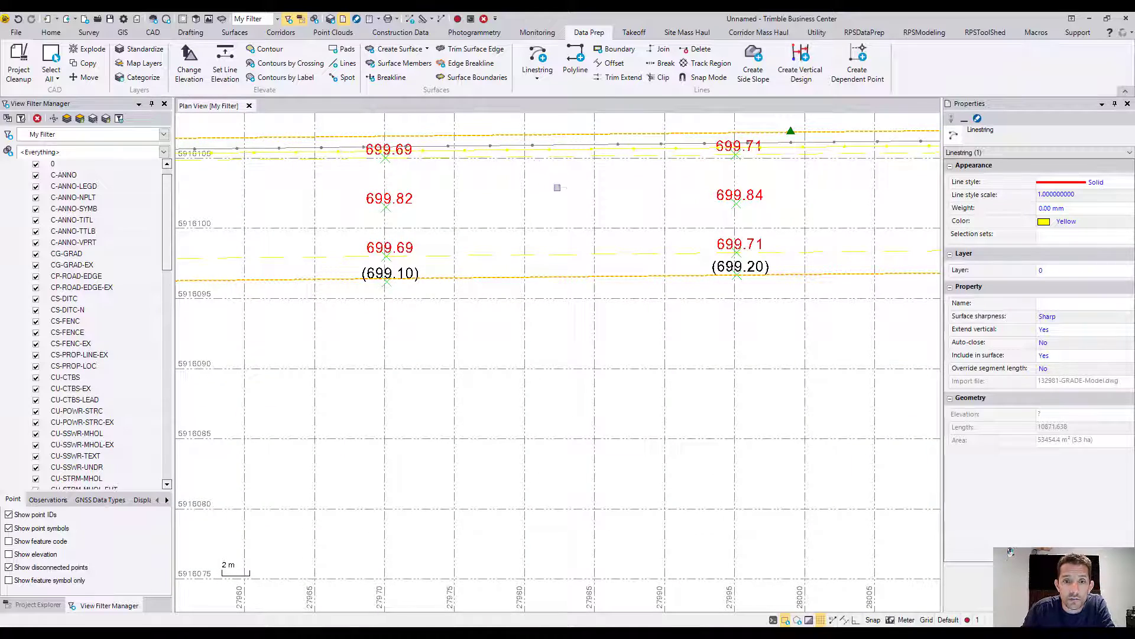
{"action": "scroll", "coordinate": [645, 225], "scroll_direction": "up", "scroll_amount": 2}
{"action": "middle_click_drag", "start_coordinate": [645, 223], "coordinate": [644, 324]}
{"action": "scroll", "coordinate": [644, 247], "scroll_direction": "down", "scroll_amount": 2}
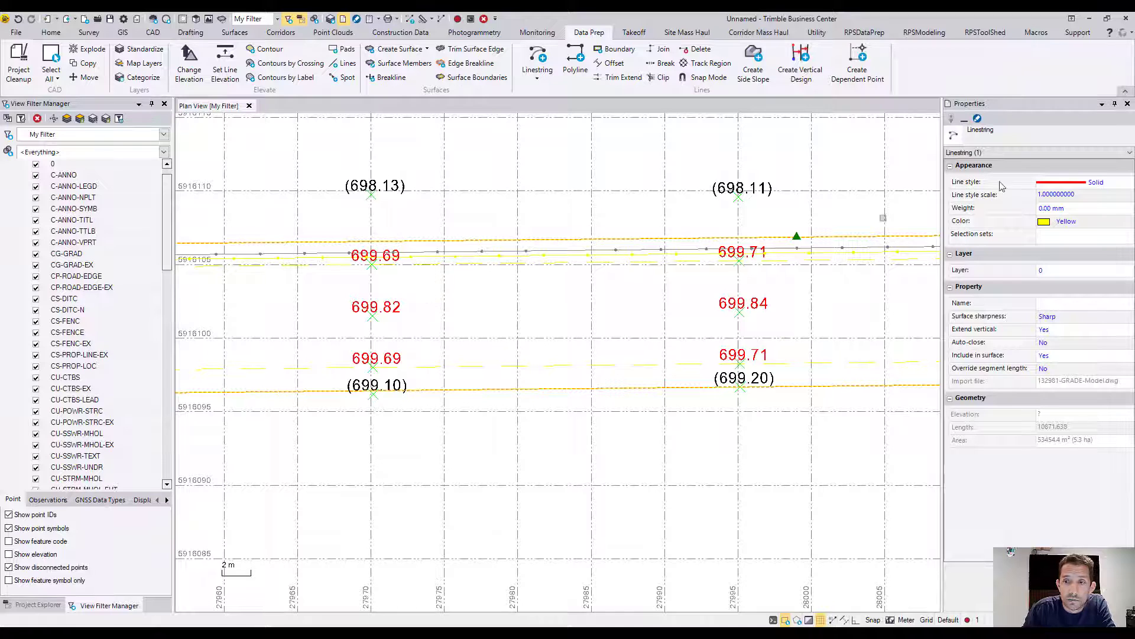
{"action": "left_click", "coordinate": [1128, 104]}
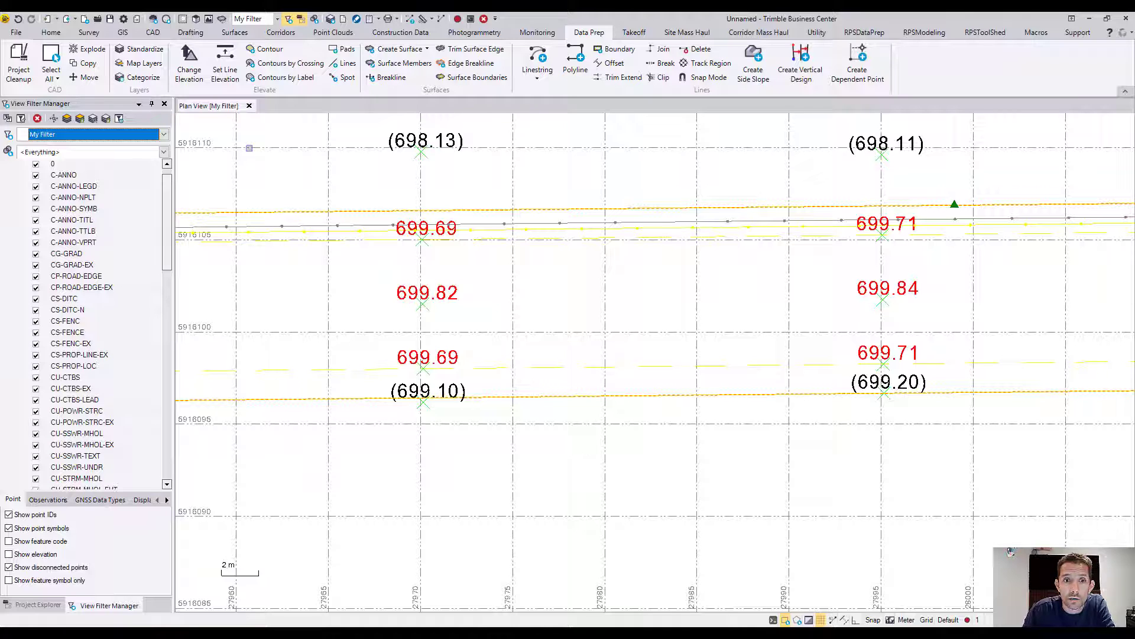
- Create a surface named New Surface from the 699.82 elevation text and its cross marker lines
{"action": "left_click_drag", "start_coordinate": [363, 255], "coordinate": [518, 334]}
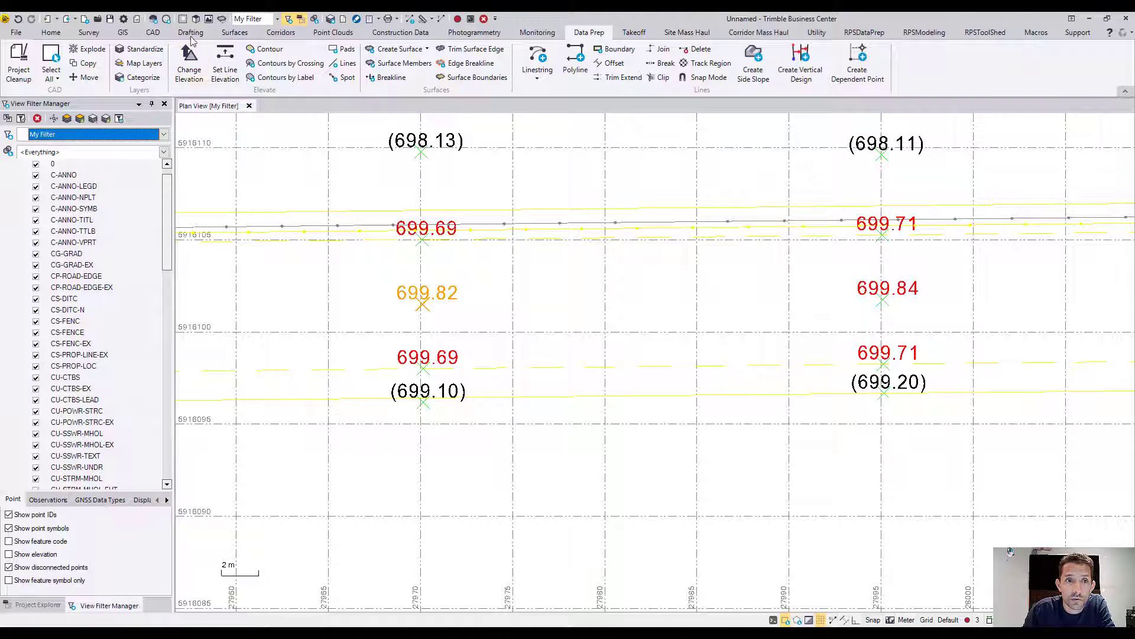
{"action": "left_click", "coordinate": [238, 34]}
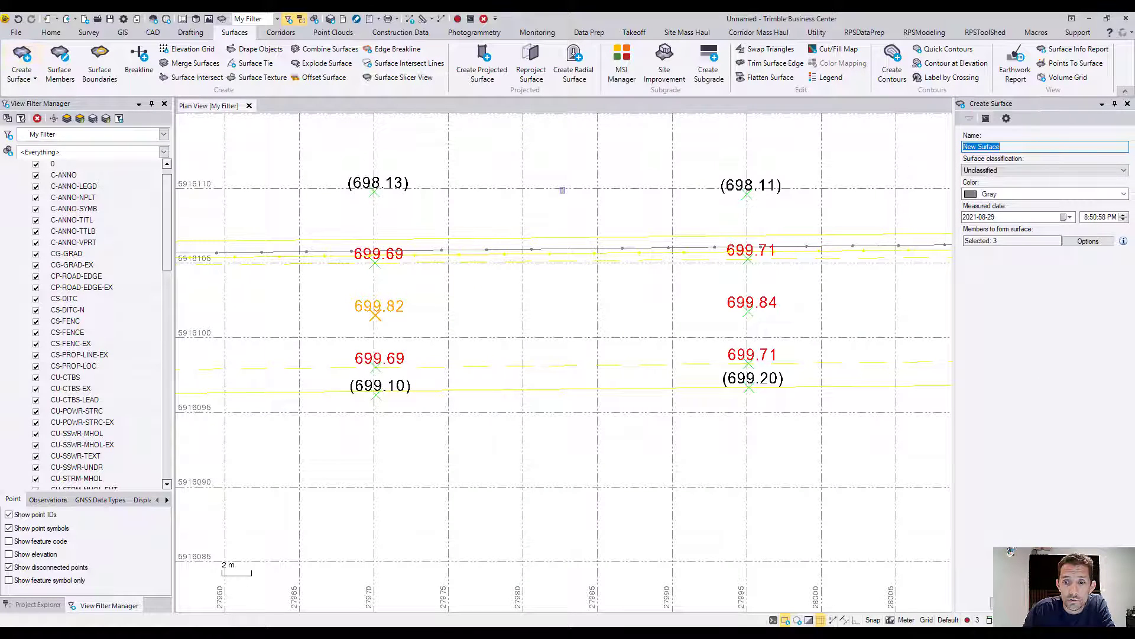
{"action": "key", "text": "Return"}
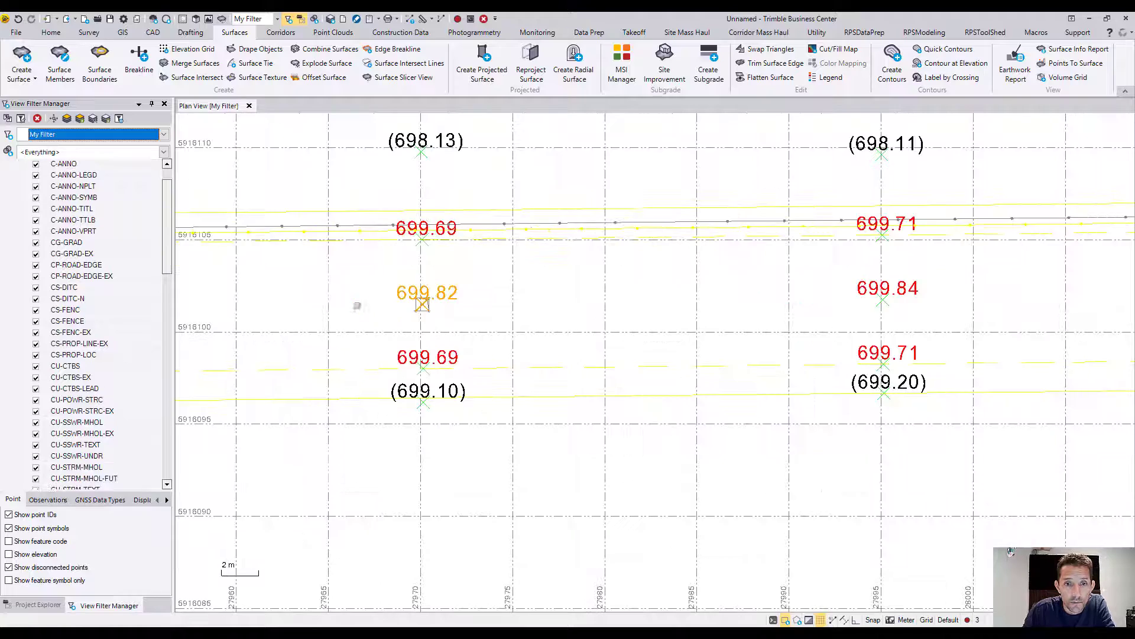
{"action": "scroll", "coordinate": [420, 308], "scroll_direction": "up", "scroll_amount": 8}
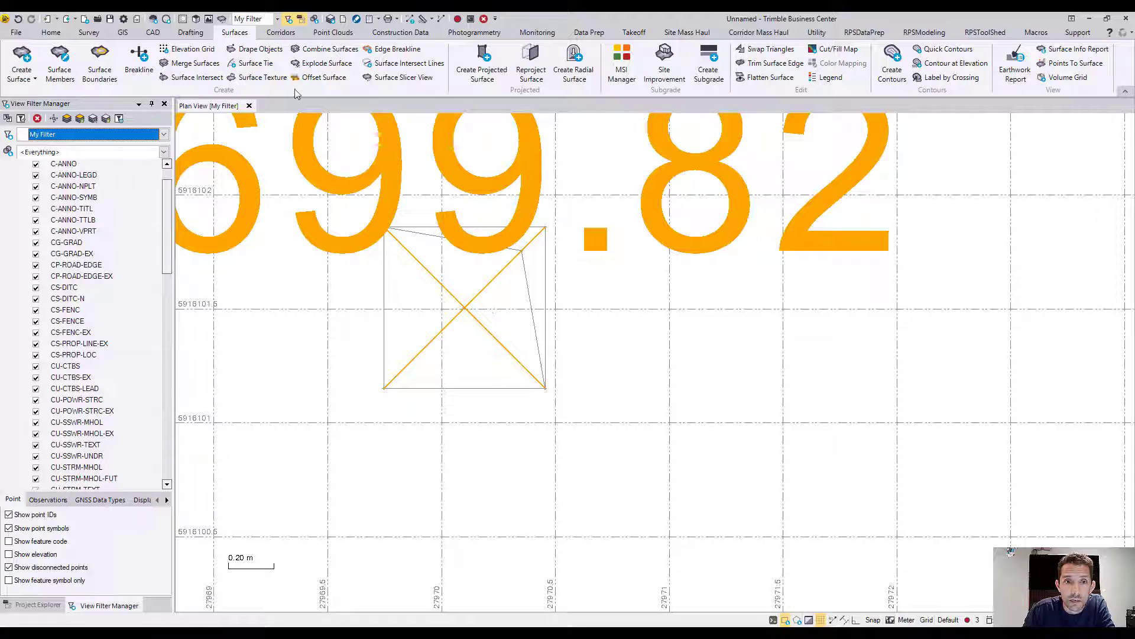
- Add the 699.84 elevation text and its cross marker lines to New Surface as members
{"action": "scroll", "coordinate": [395, 160], "scroll_direction": "down", "scroll_amount": 3}
{"action": "scroll", "coordinate": [395, 160], "scroll_direction": "down", "scroll_amount": 8}
{"action": "left_click_drag", "start_coordinate": [329, 142], "coordinate": [774, 200]}
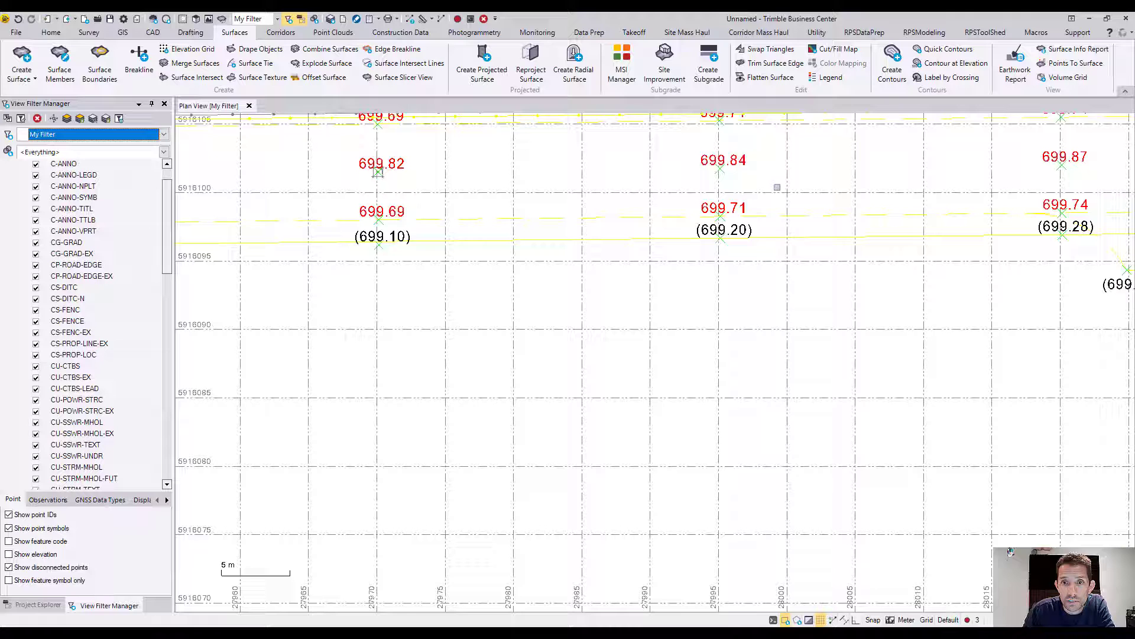
{"action": "left_click", "coordinate": [60, 59]}
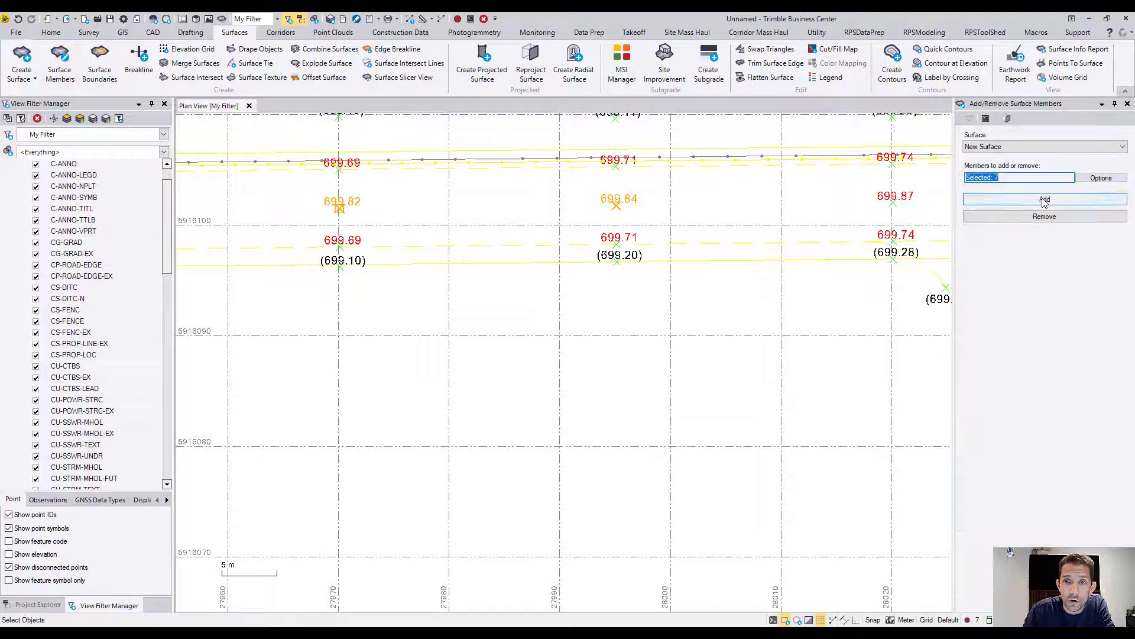
{"action": "left_click", "coordinate": [1043, 200]}
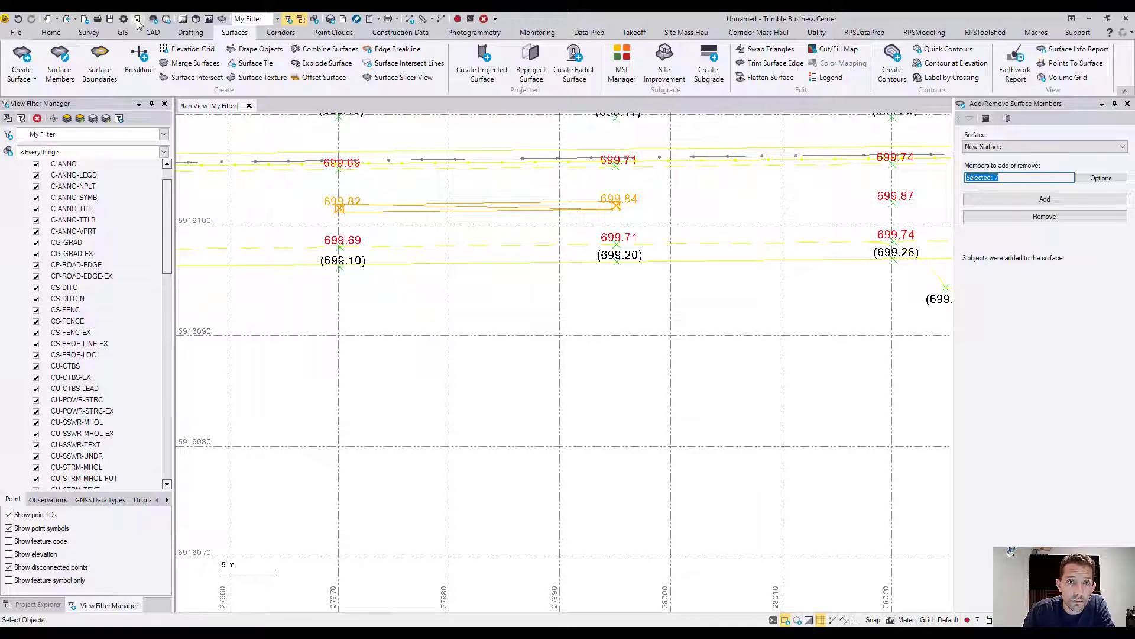
- Examine the road drawing from the side in a 3D view and compare it with the whole alignment in plan view
{"action": "left_click", "coordinate": [195, 19]}
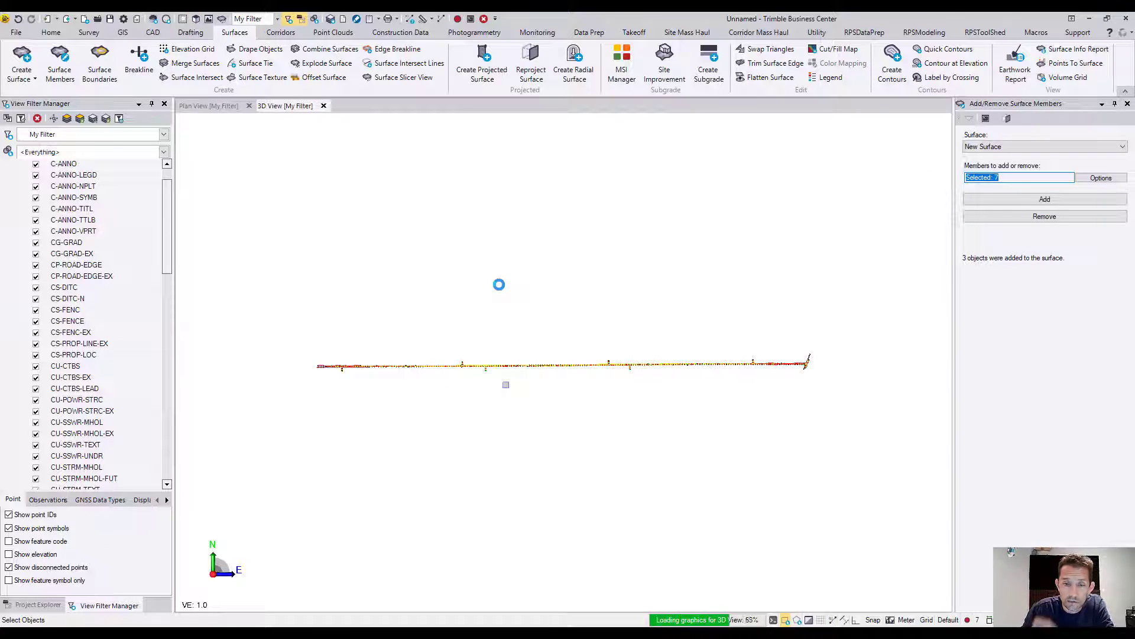
{"action": "middle_click_drag", "start_coordinate": [492, 337], "coordinate": [507, 206]}
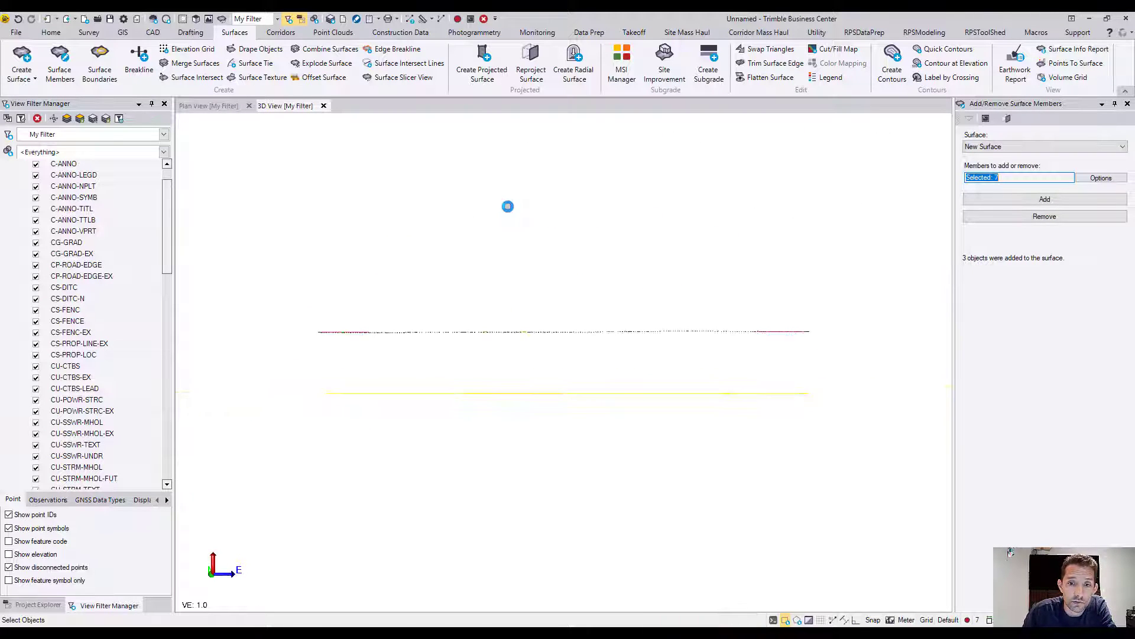
{"action": "mouse_move", "coordinate": [504, 206]}
{"action": "middle_mouse_down"}
{"action": "mouse_move", "coordinate": [443, 347]}
{"action": "mouse_move", "coordinate": [423, 307]}
{"action": "middle_mouse_up"}
{"action": "mouse_move", "coordinate": [492, 353]}
{"action": "middle_mouse_down"}
{"action": "mouse_move", "coordinate": [493, 396]}
{"action": "mouse_move", "coordinate": [481, 405]}
{"action": "mouse_move", "coordinate": [456, 388]}
{"action": "mouse_move", "coordinate": [534, 383]}
{"action": "middle_mouse_up"}
{"action": "middle_click_drag", "start_coordinate": [216, 383], "coordinate": [320, 322]}
{"action": "left_click", "coordinate": [230, 106]}
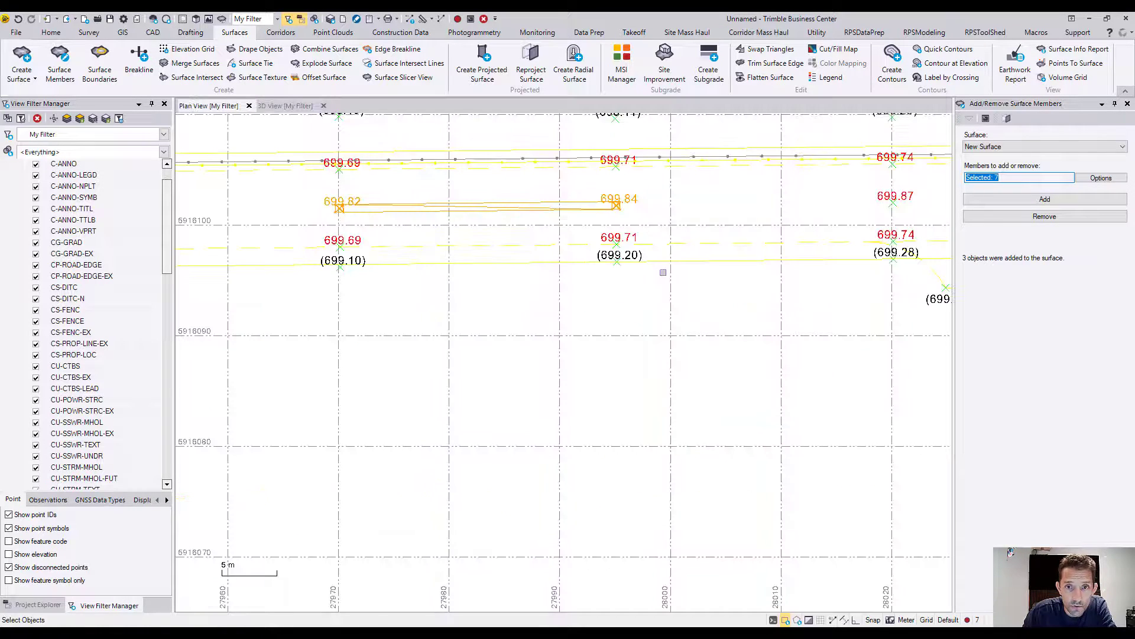
{"action": "scroll", "coordinate": [659, 270], "scroll_direction": "down", "scroll_amount": 10}
{"action": "scroll", "coordinate": [659, 270], "scroll_direction": "down", "scroll_amount": 2}
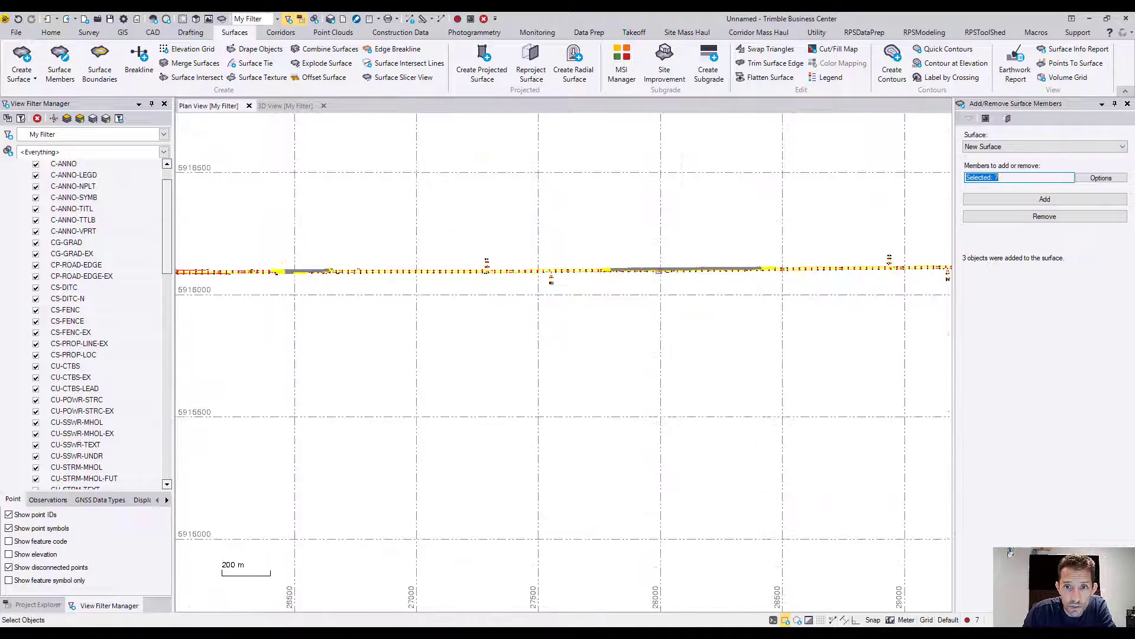
{"action": "scroll", "coordinate": [658, 269], "scroll_direction": "down", "scroll_amount": 2}
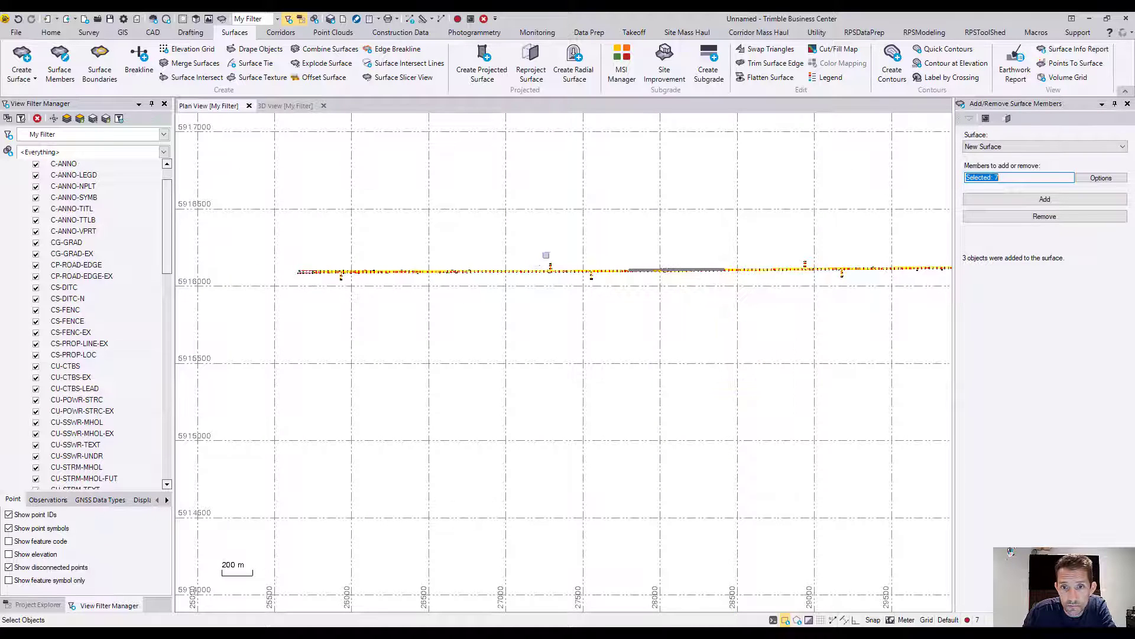
- Examine in 3D the surface strip between the 699.82 and 699.84 cross markers, especially the triangles at its 699.82 end
{"action": "left_click", "coordinate": [281, 106]}
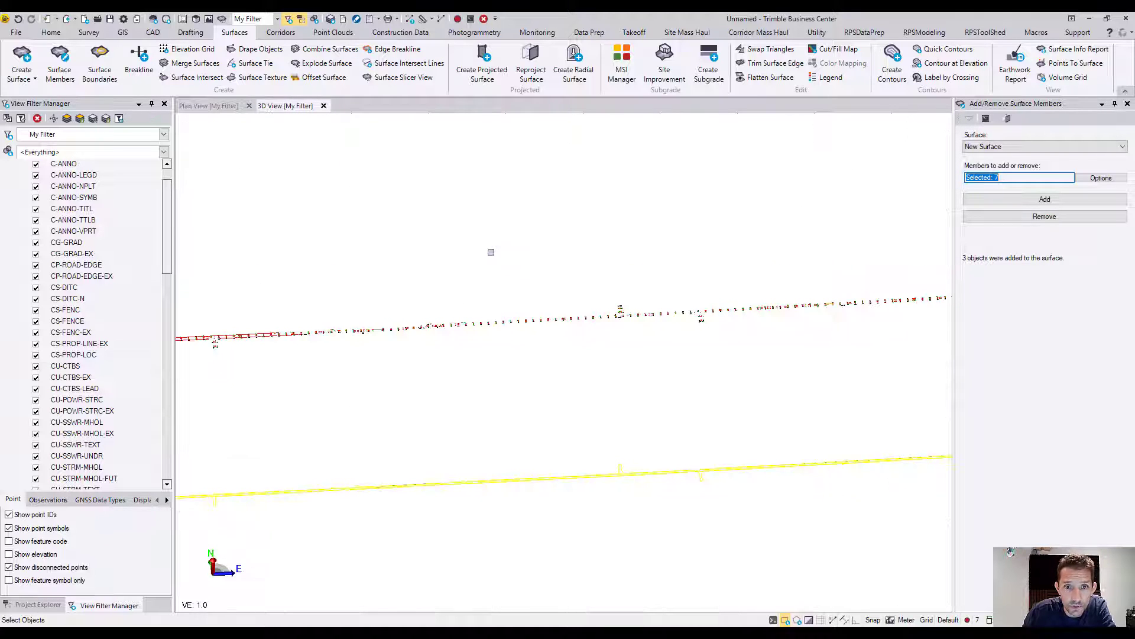
{"action": "scroll", "coordinate": [694, 307], "scroll_direction": "up", "scroll_amount": 5}
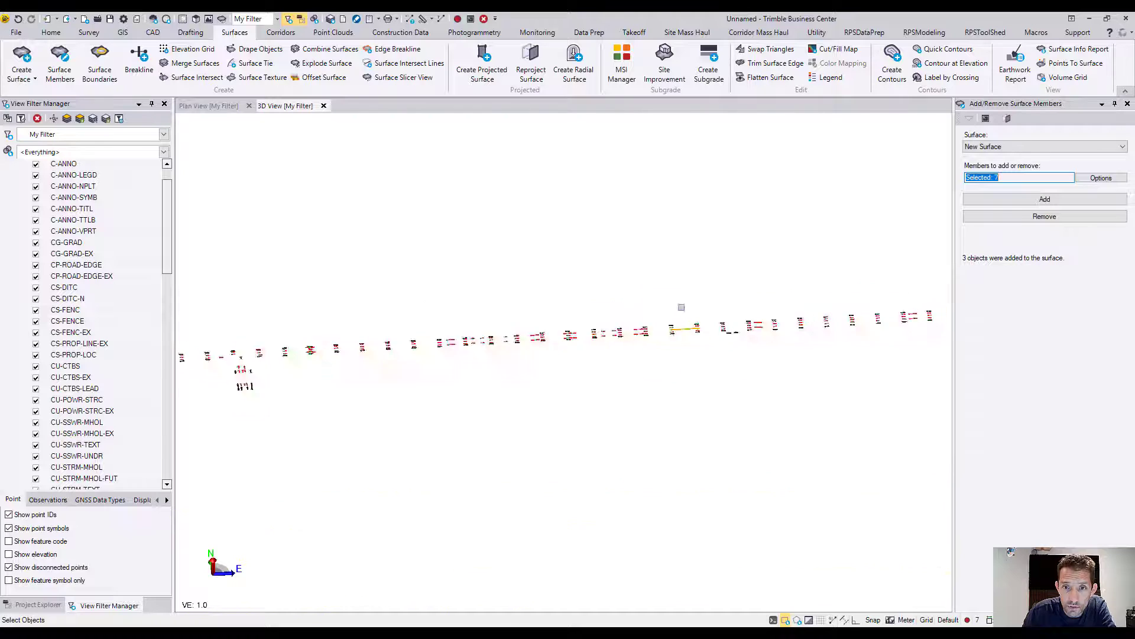
{"action": "scroll", "coordinate": [595, 334], "scroll_direction": "up", "scroll_amount": 2}
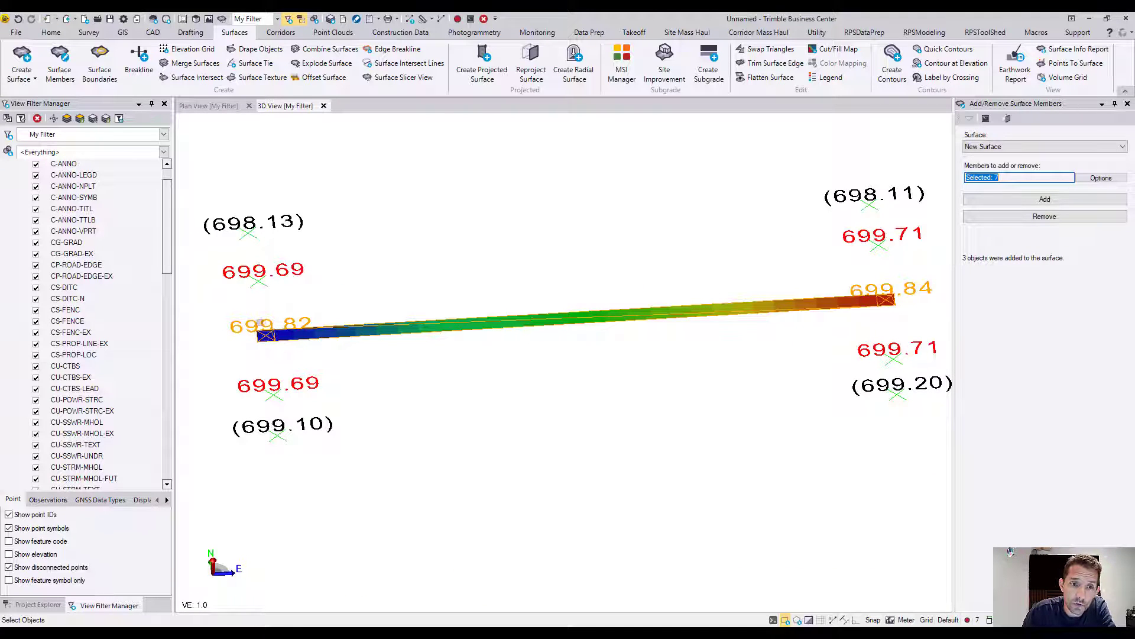
{"action": "scroll", "coordinate": [259, 321], "scroll_direction": "up", "scroll_amount": 3}
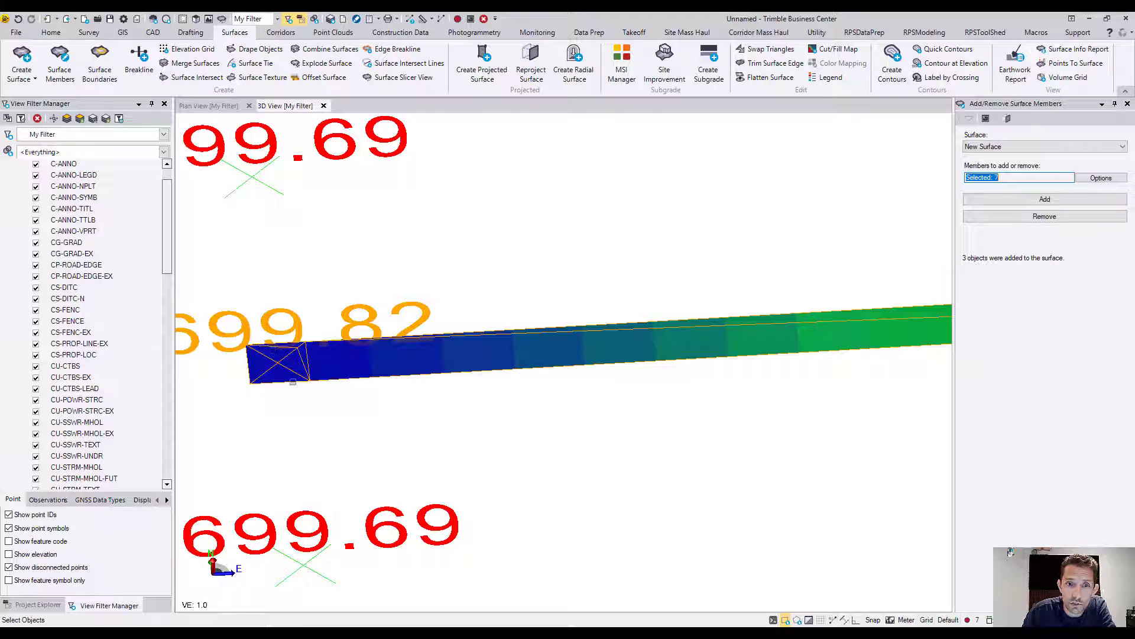
{"action": "scroll", "coordinate": [321, 356], "scroll_direction": "down", "scroll_amount": 2}
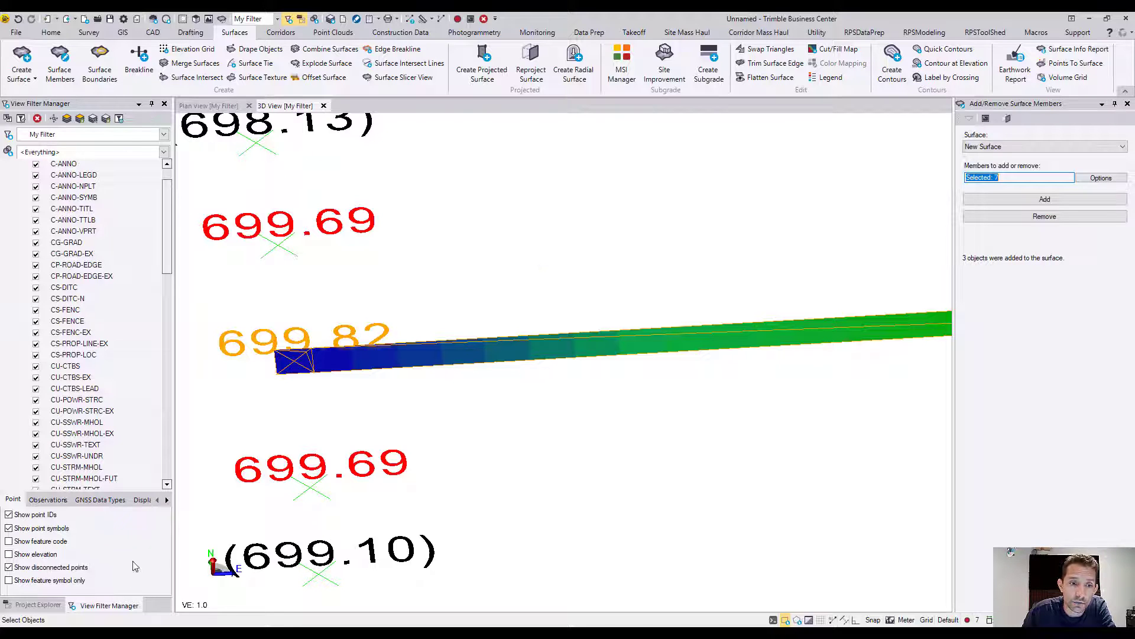
- Delete New Surface from the project
{"action": "left_click", "coordinate": [38, 605]}
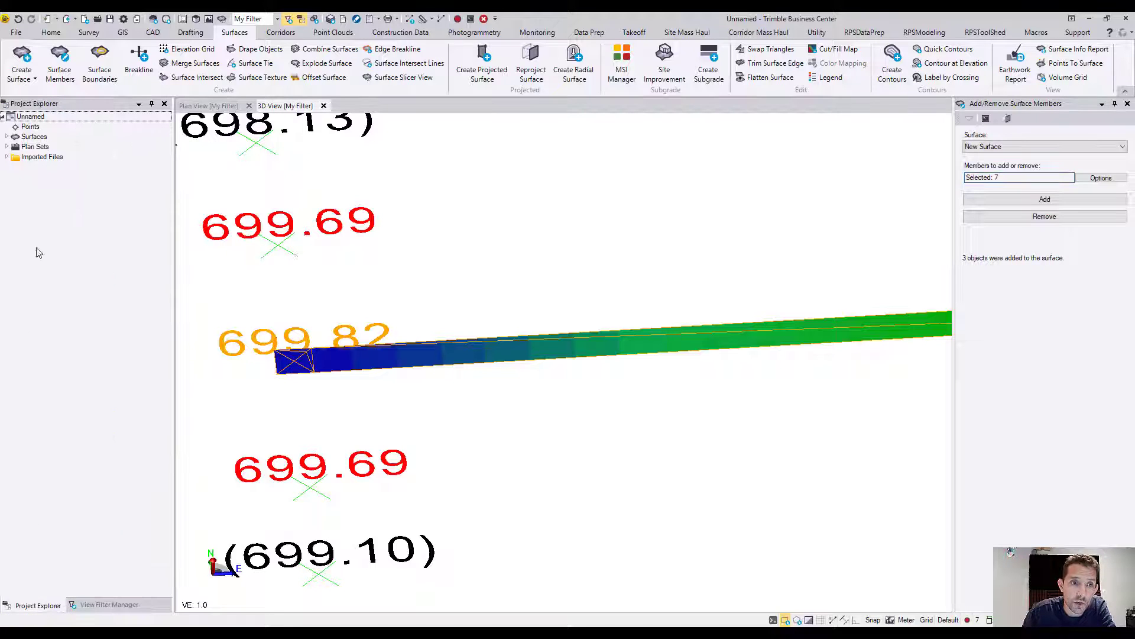
{"action": "left_click", "coordinate": [7, 137]}
{"action": "left_click", "coordinate": [65, 148]}
{"action": "right_click", "coordinate": [66, 148]}
{"action": "left_click", "coordinate": [86, 153]}
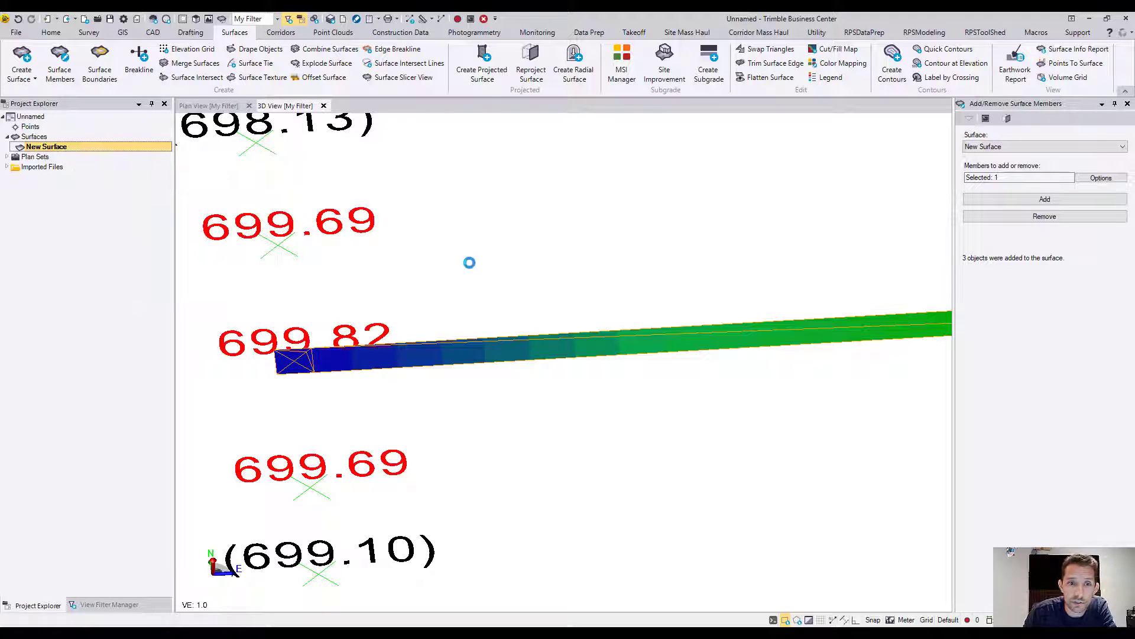
{"action": "scroll", "coordinate": [468, 257], "scroll_direction": "down", "scroll_amount": 5}
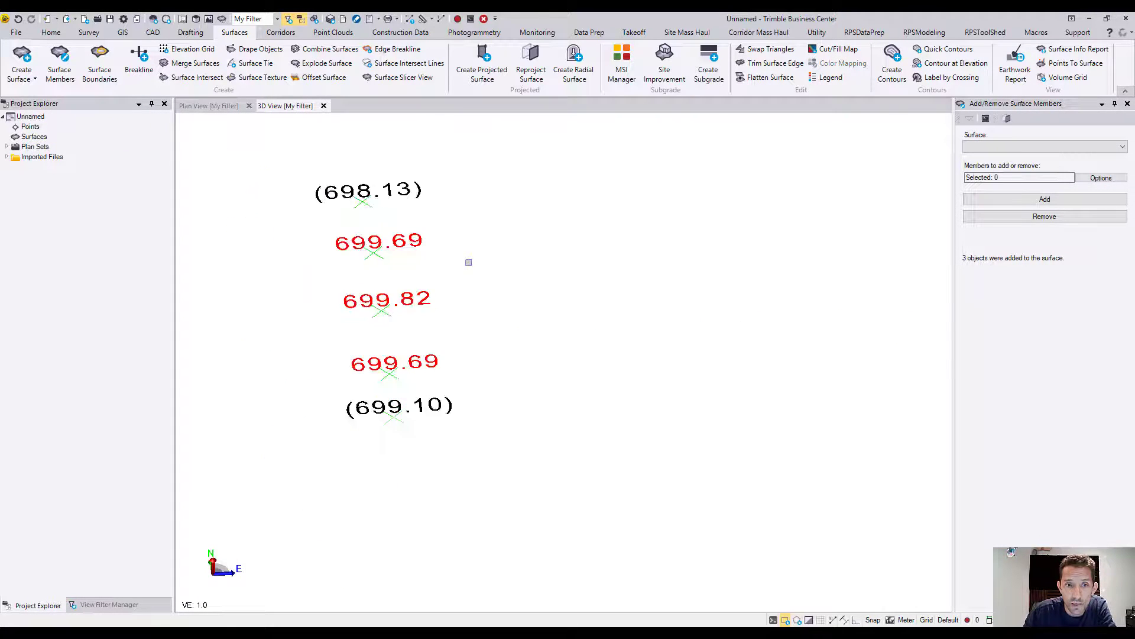
- Set up Create Points from Spot Elevations with the spot indicator separate from the elevation label and Linework cross as the indicator type
{"action": "left_click", "coordinate": [214, 106]}
{"action": "scroll", "coordinate": [578, 260], "scroll_direction": "up", "scroll_amount": 5}
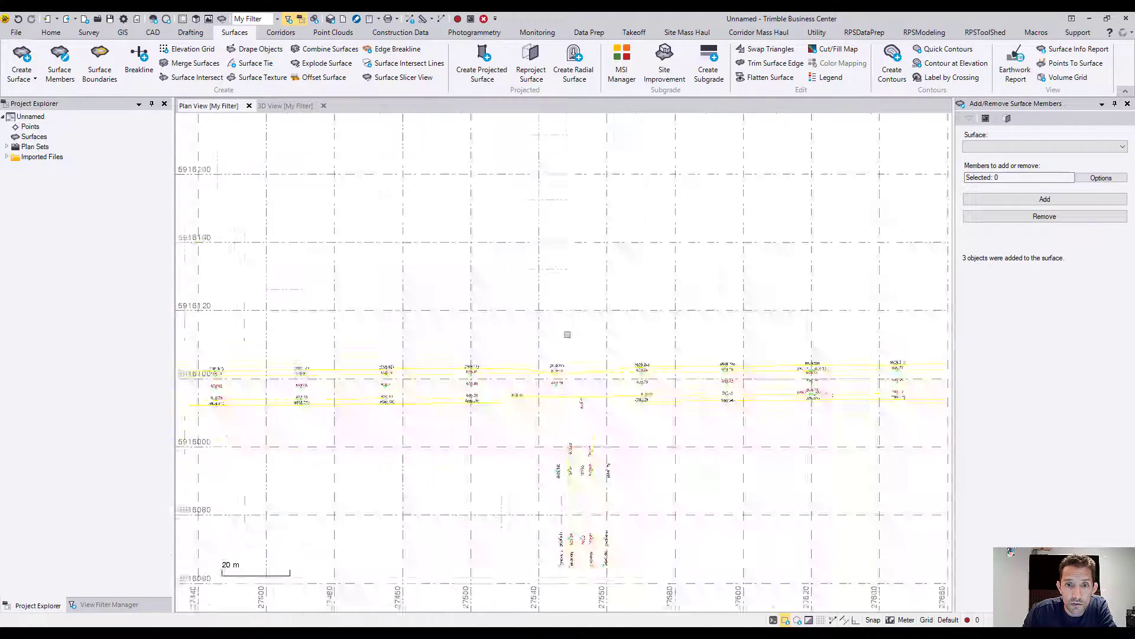
{"action": "scroll", "coordinate": [567, 334], "scroll_direction": "up", "scroll_amount": 5}
{"action": "middle_click_drag", "start_coordinate": [554, 398], "coordinate": [399, 223]}
{"action": "middle_click_drag", "start_coordinate": [494, 208], "coordinate": [544, 211]}
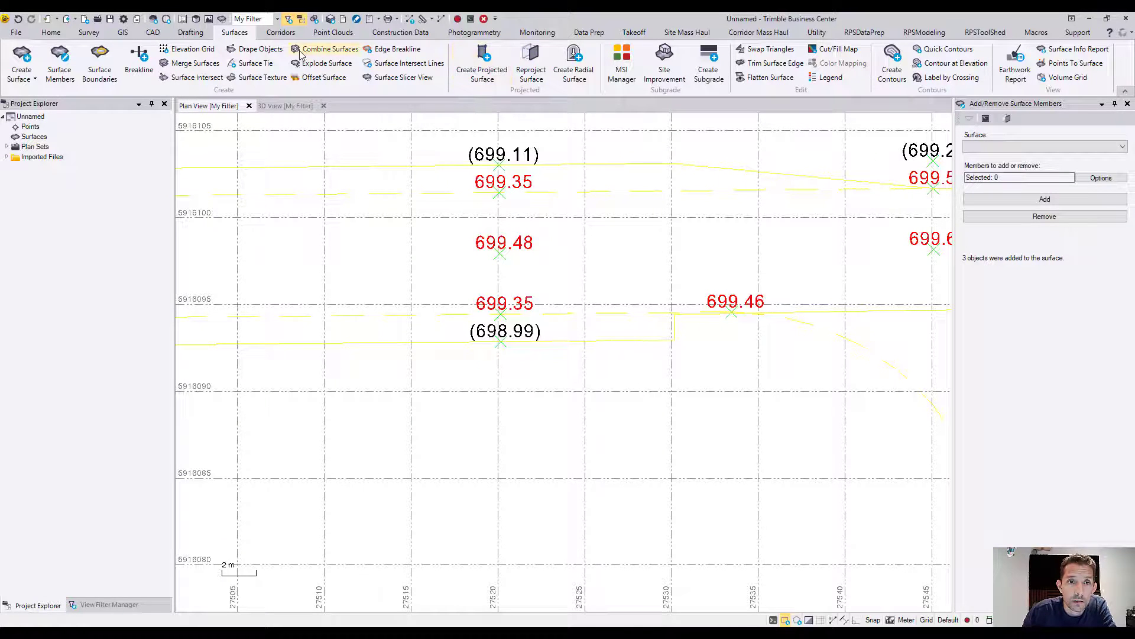
{"action": "left_click", "coordinate": [155, 33]}
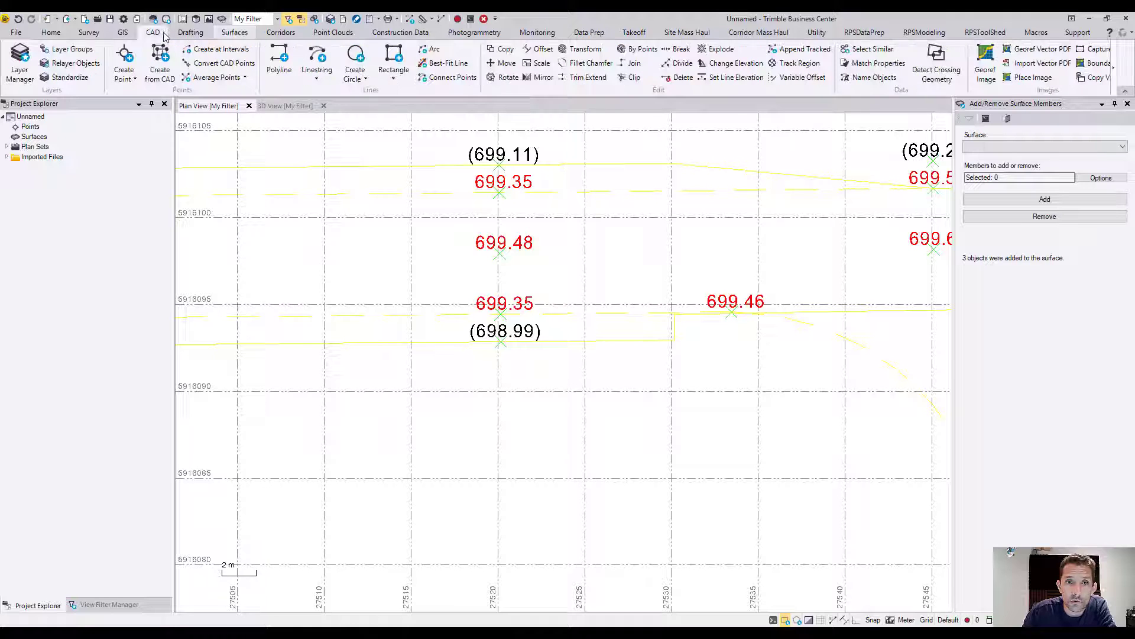
{"action": "left_click", "coordinate": [606, 31]}
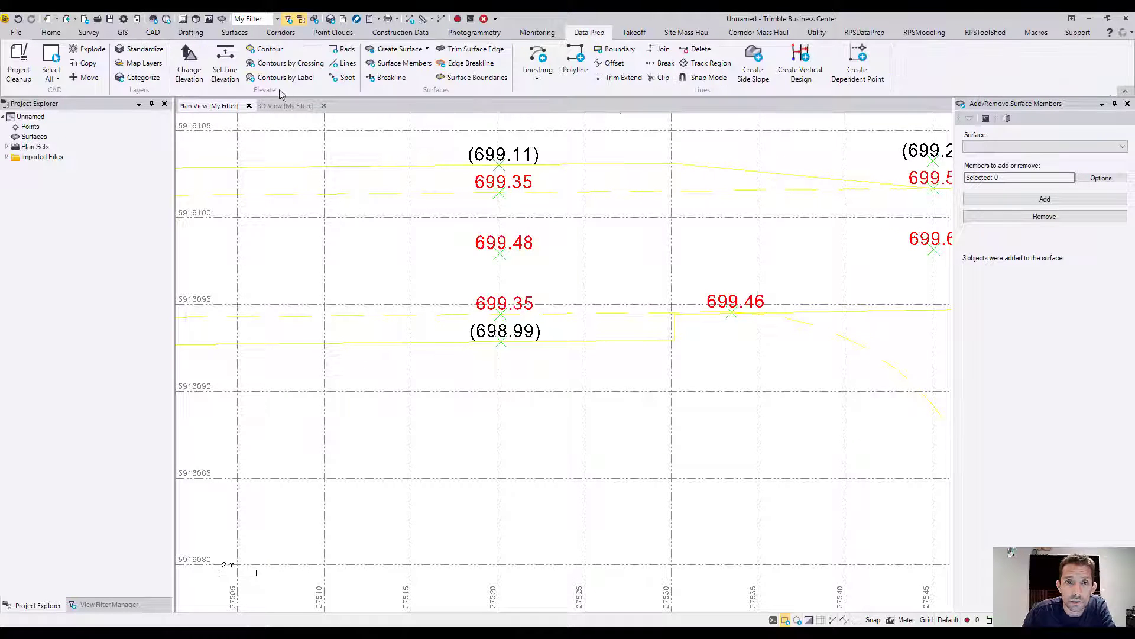
{"action": "left_click", "coordinate": [347, 81]}
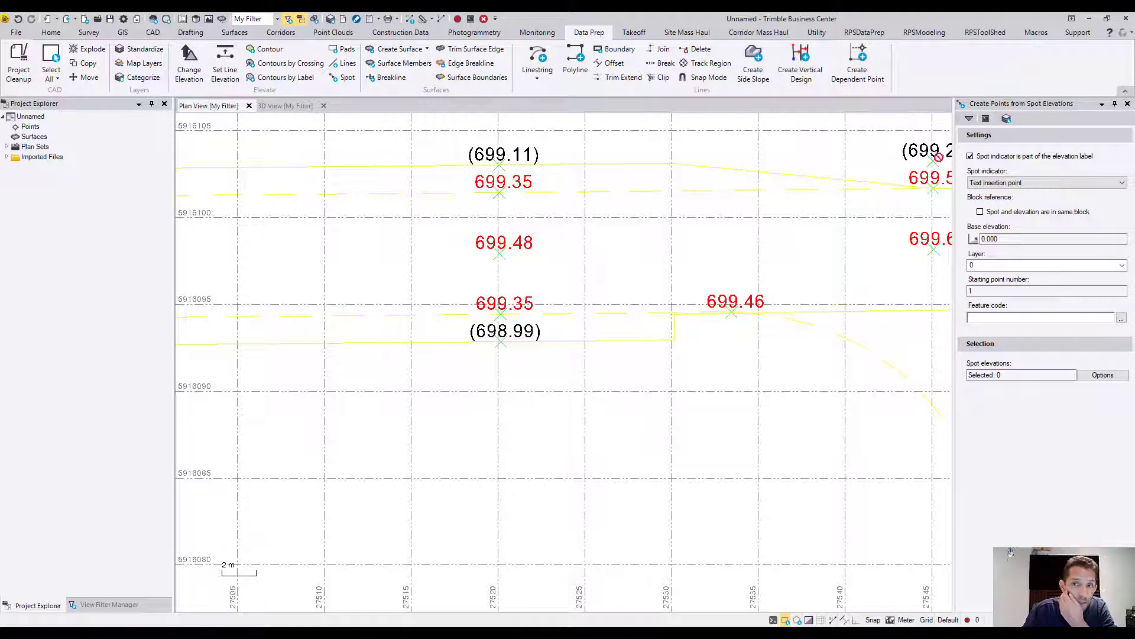
{"action": "left_click_drag", "start_coordinate": [954, 218], "coordinate": [811, 218]}
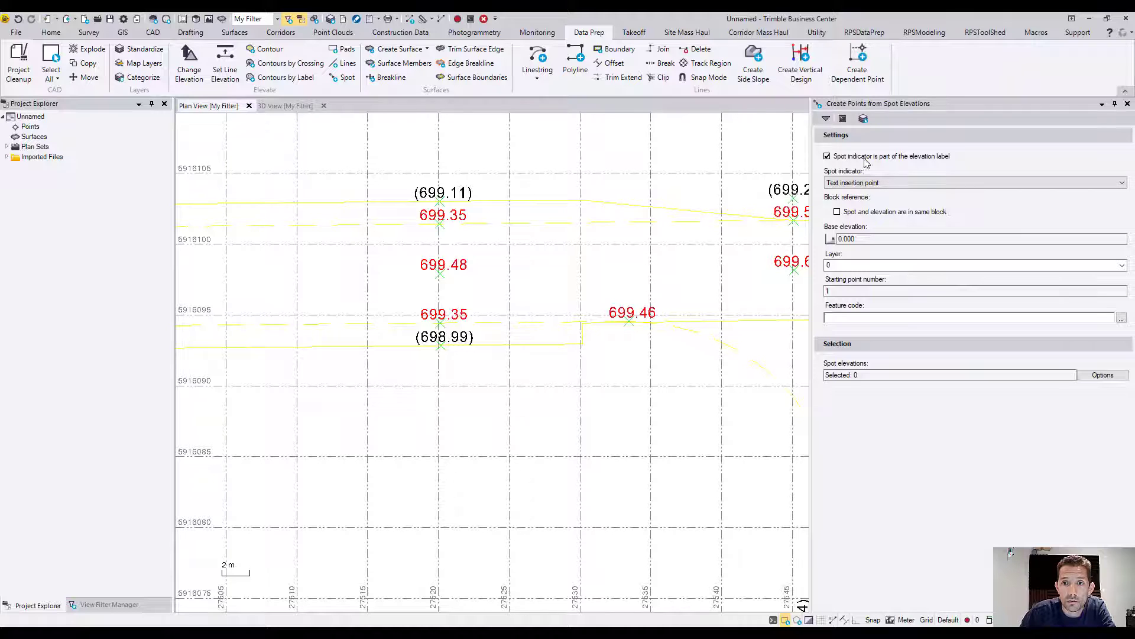
{"action": "left_click", "coordinate": [1108, 185]}
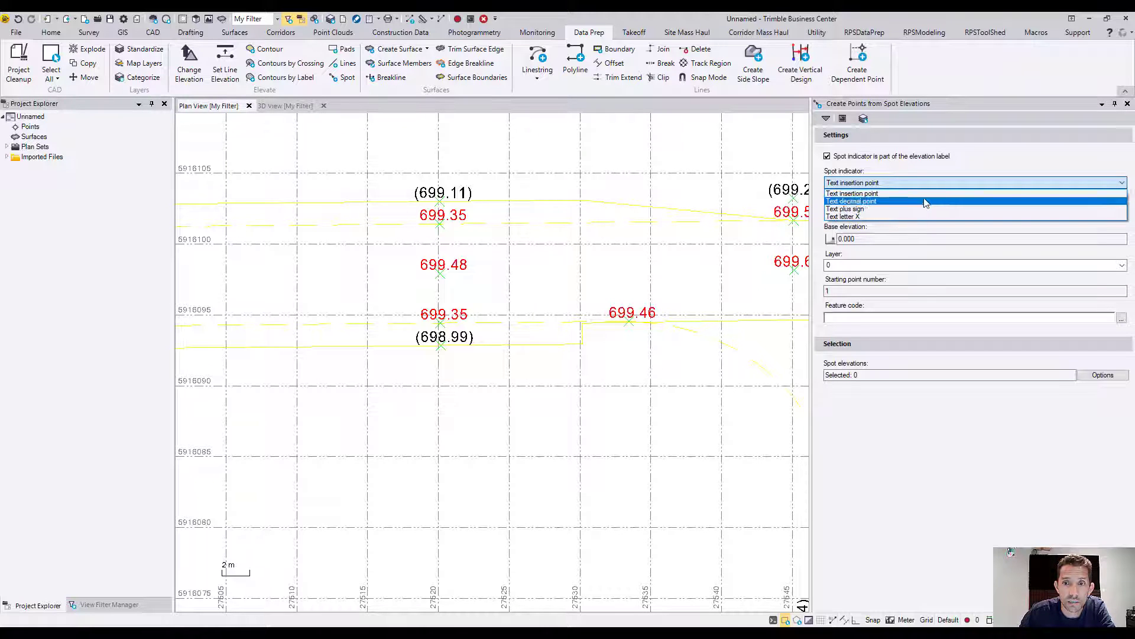
{"action": "left_click", "coordinate": [965, 170]}
{"action": "left_click", "coordinate": [827, 157]}
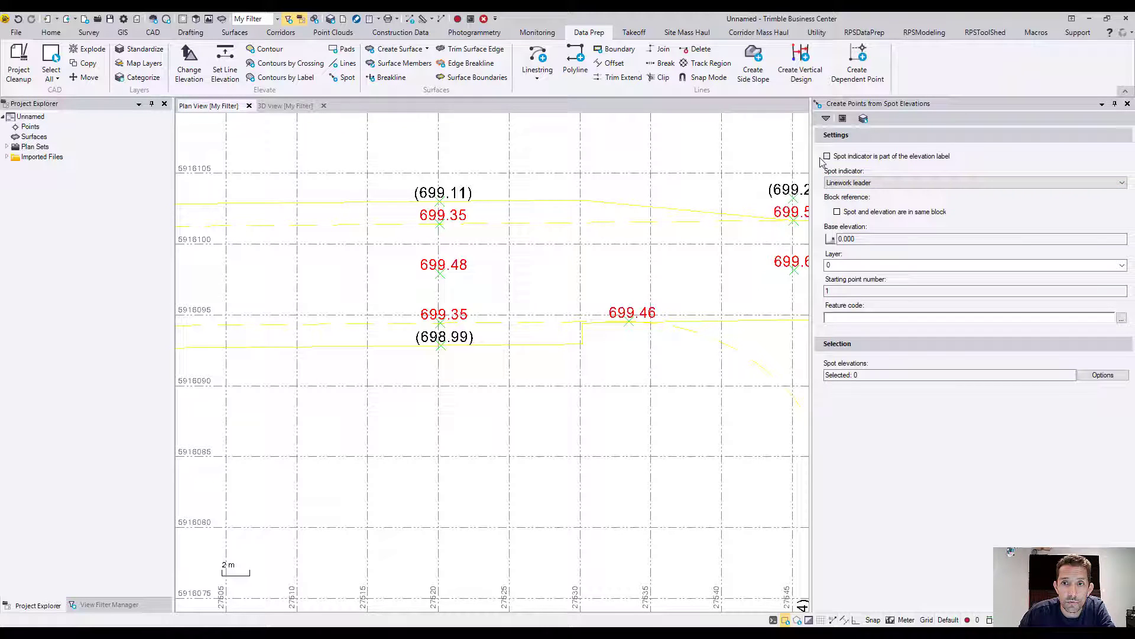
{"action": "left_click", "coordinate": [855, 184]}
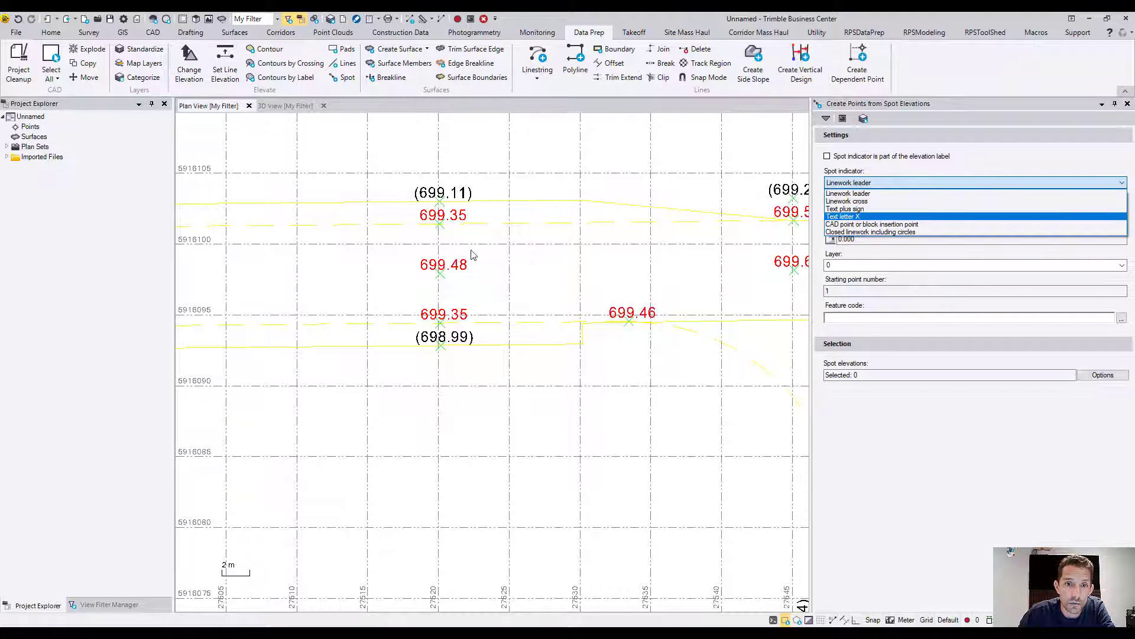
{"action": "left_click", "coordinate": [894, 202]}
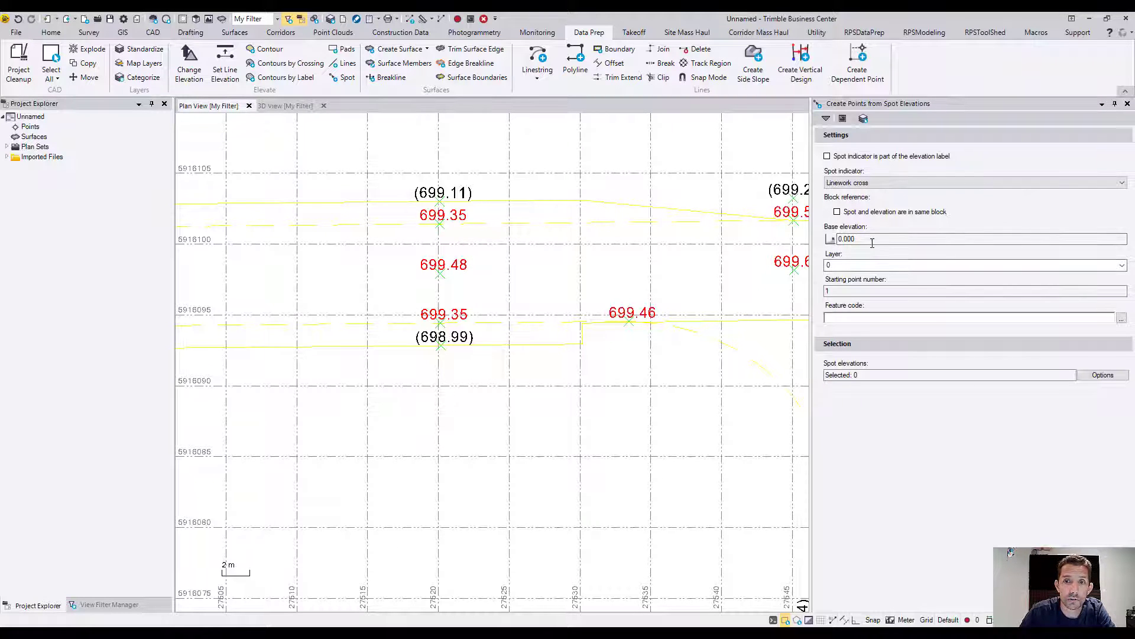
- Create a new layer named "FD - points" and assign it to the points generated from the spot elevations
{"action": "left_click", "coordinate": [867, 266]}
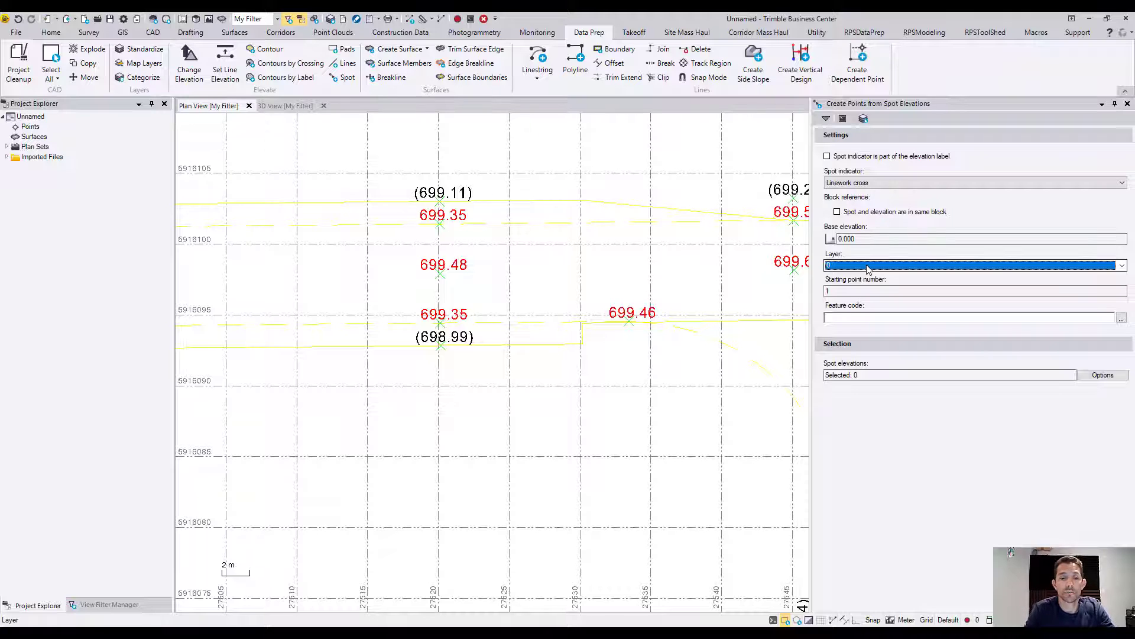
{"action": "left_click", "coordinate": [867, 267]}
{"action": "left_click", "coordinate": [867, 267]}
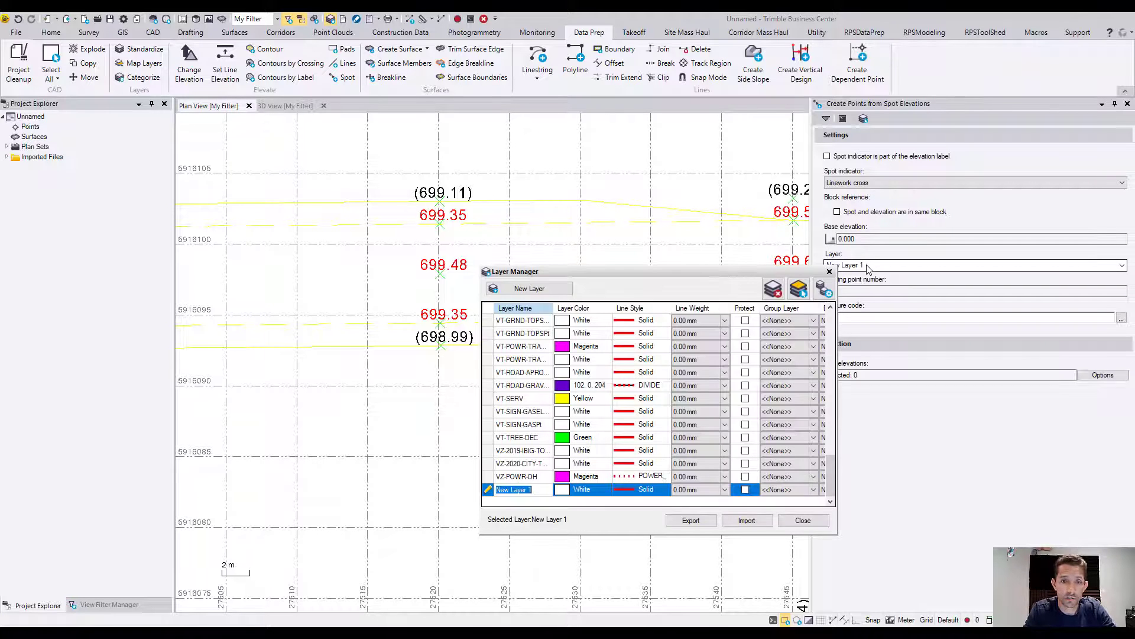
{"action": "type", "text": "FD"}
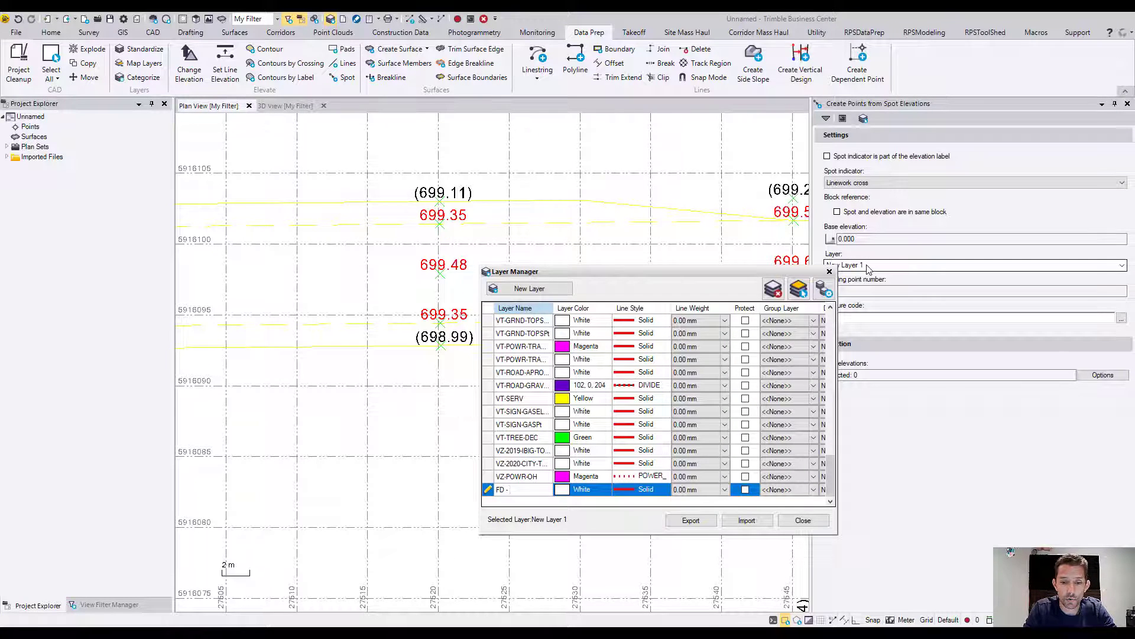
{"action": "type", "text": " - points"}
{"action": "left_click", "coordinate": [803, 520]}
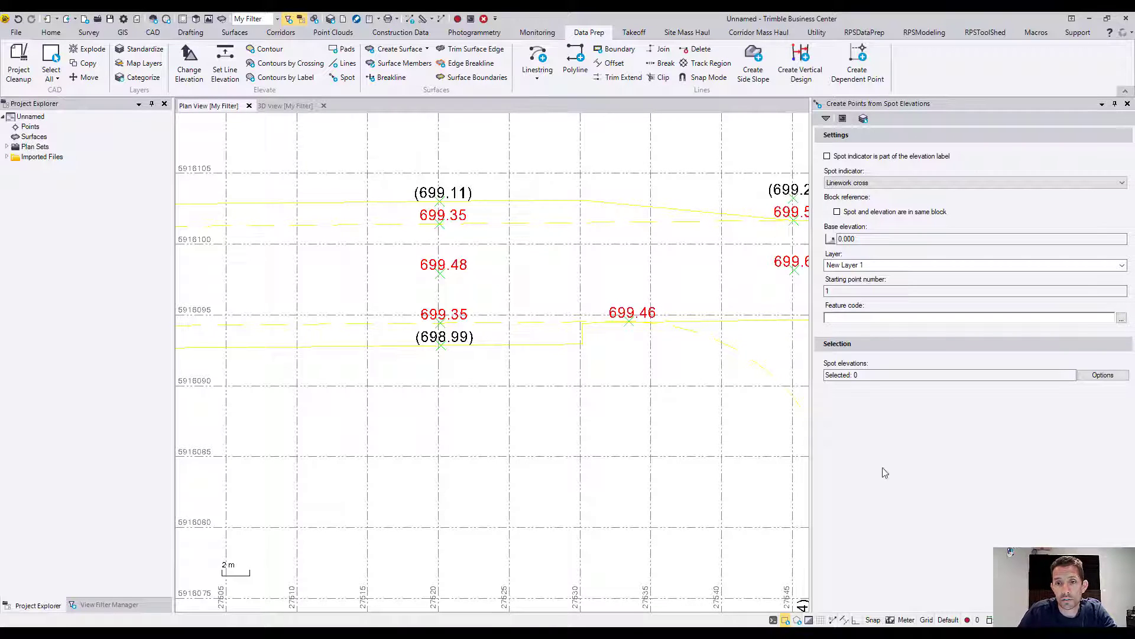
{"action": "scroll", "coordinate": [881, 265], "scroll_direction": "up", "scroll_amount": 1}
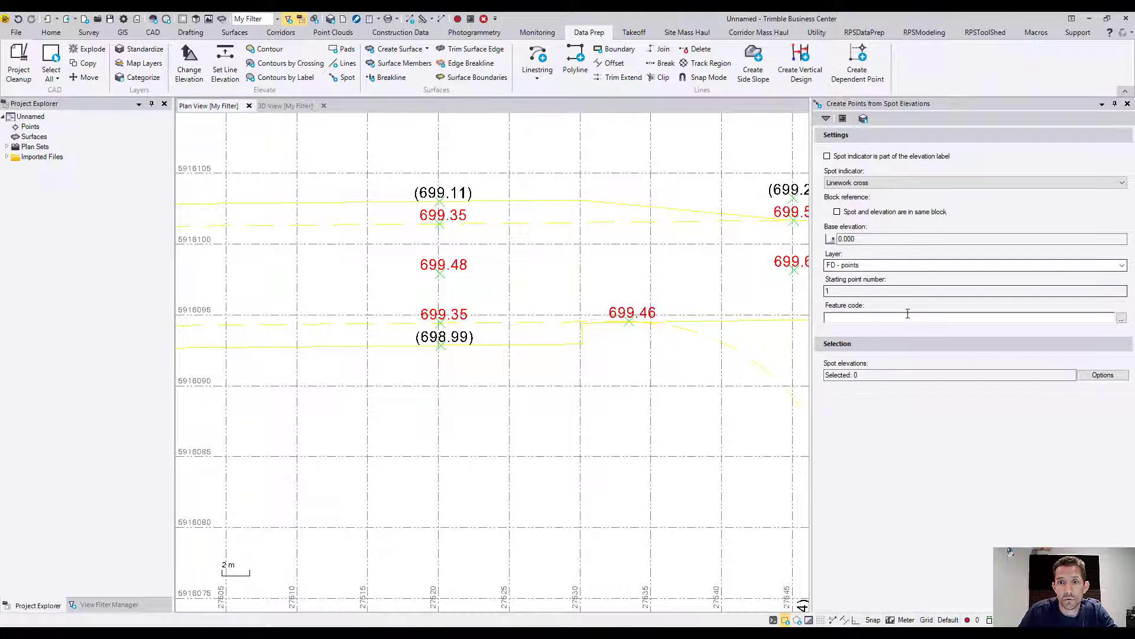
- Set the starting point number to 100 and the feature code to "acp" for the new points
{"action": "key", "text": "Tab"}
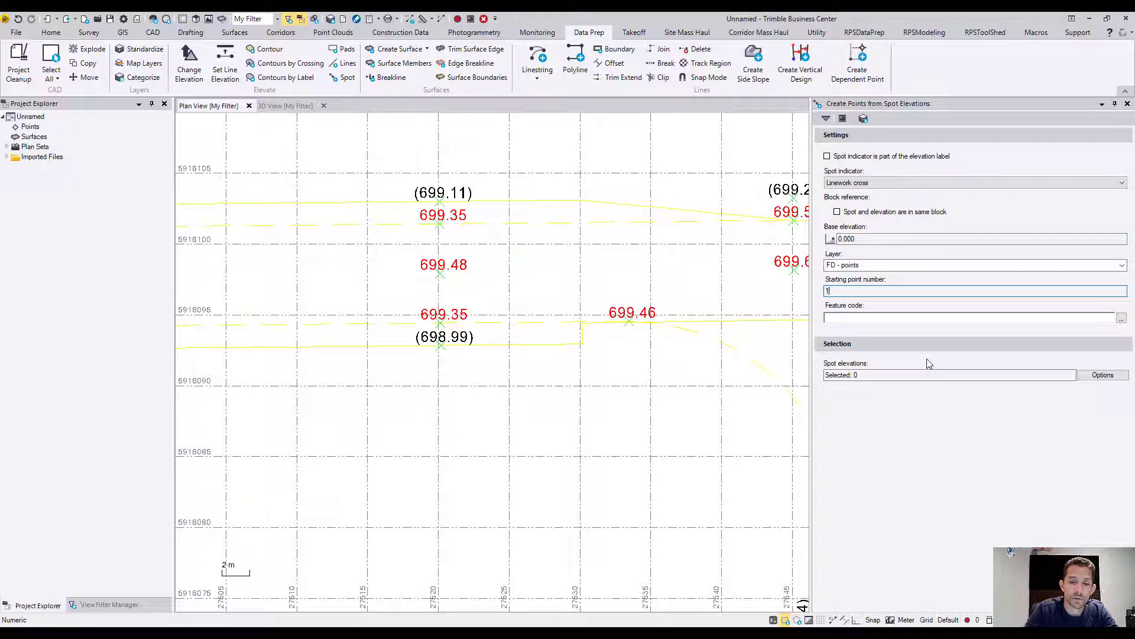
{"action": "type", "text": "00"}
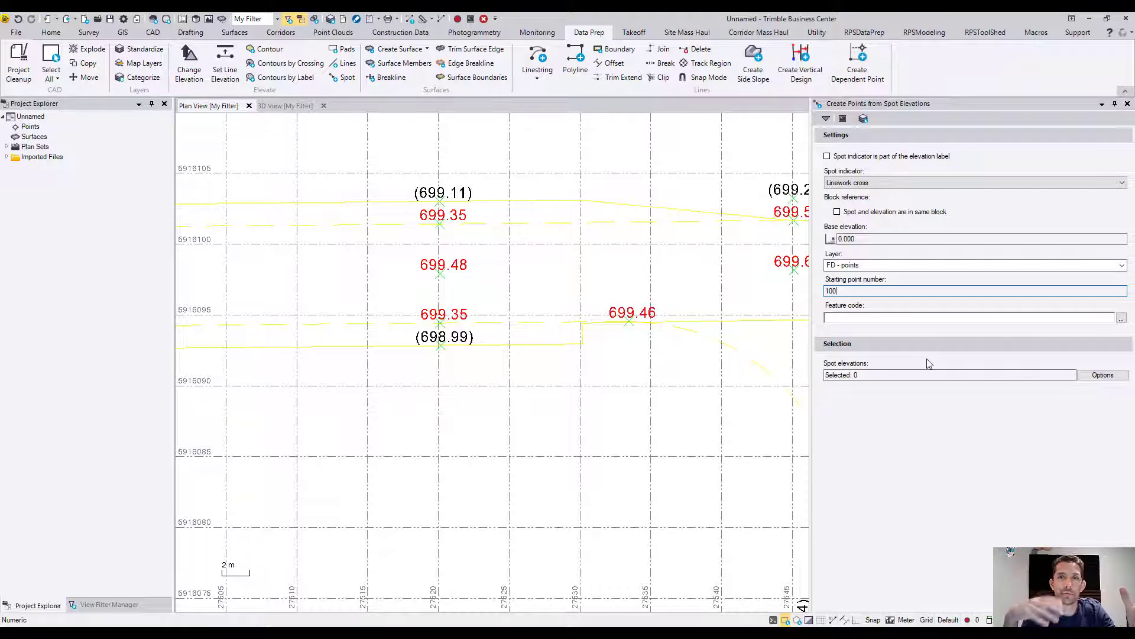
{"action": "left_click", "coordinate": [879, 317]}
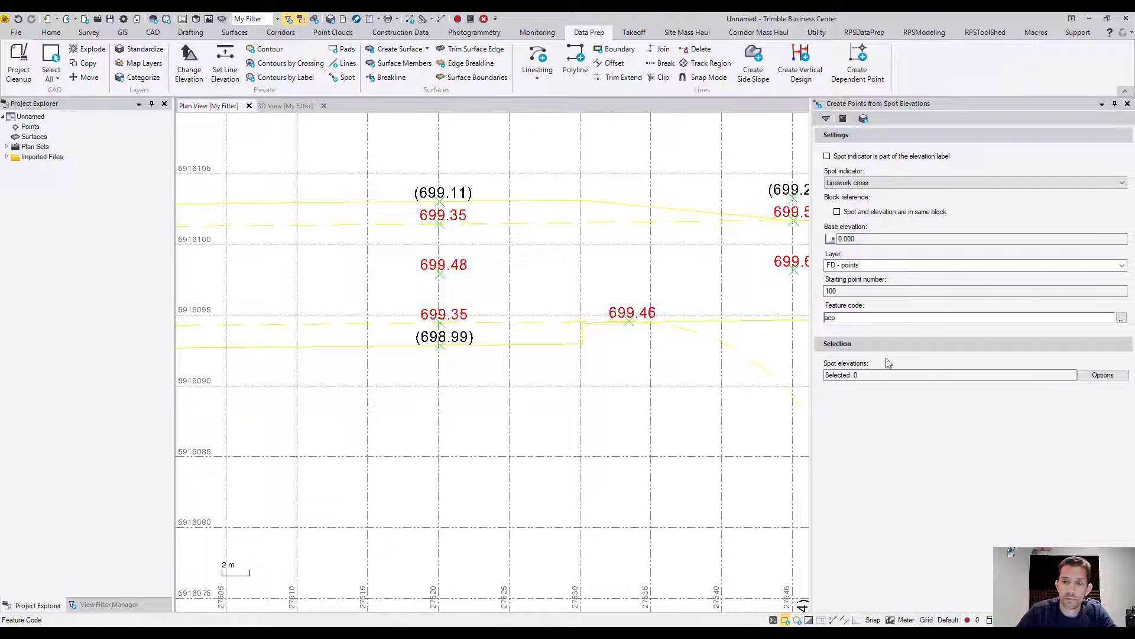
- Create points from all objects on layers C-ANNO-SYMB and CG-GRAD, accepting the false origin update of the projection
{"action": "left_click", "coordinate": [868, 374]}
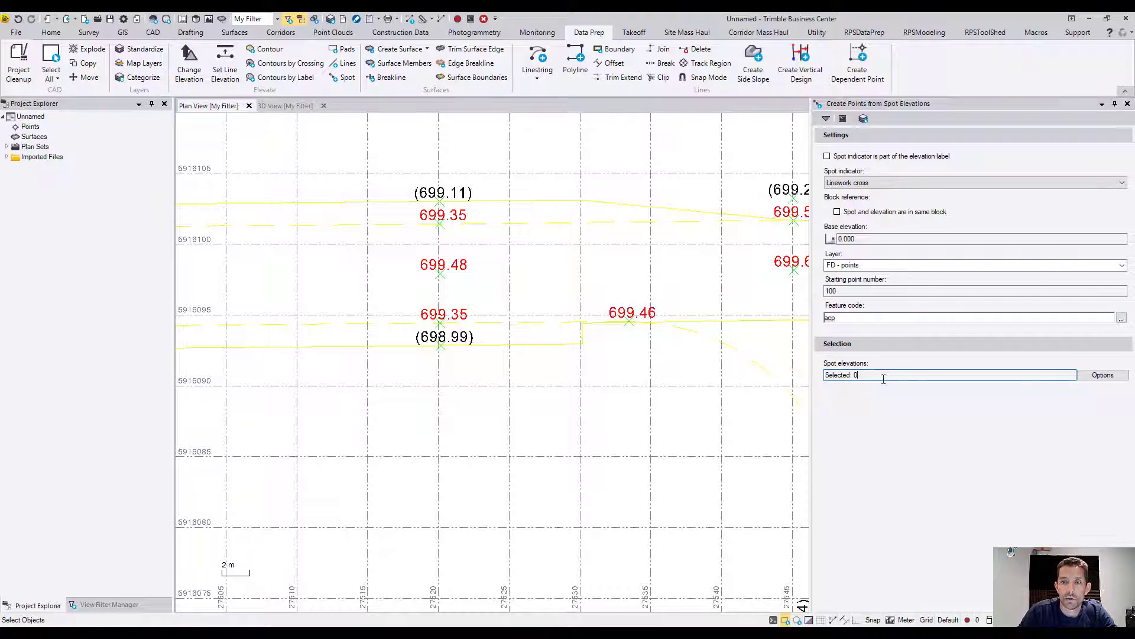
{"action": "left_click", "coordinate": [1103, 374]}
{"action": "left_click", "coordinate": [1046, 444]}
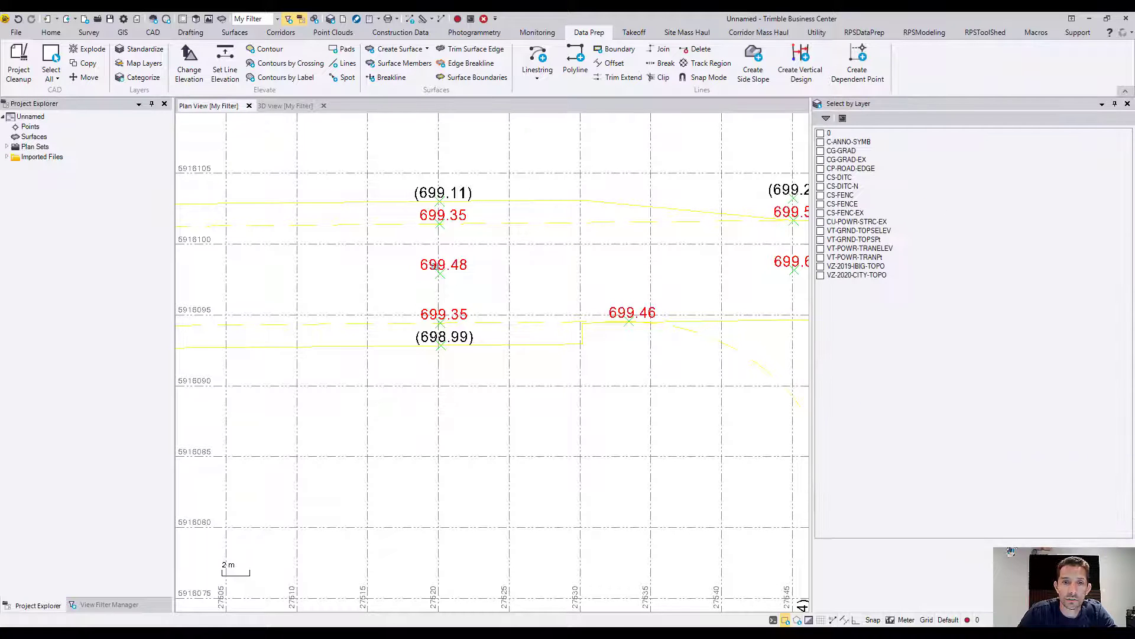
{"action": "left_click", "coordinate": [820, 142]}
{"action": "left_click", "coordinate": [821, 151]}
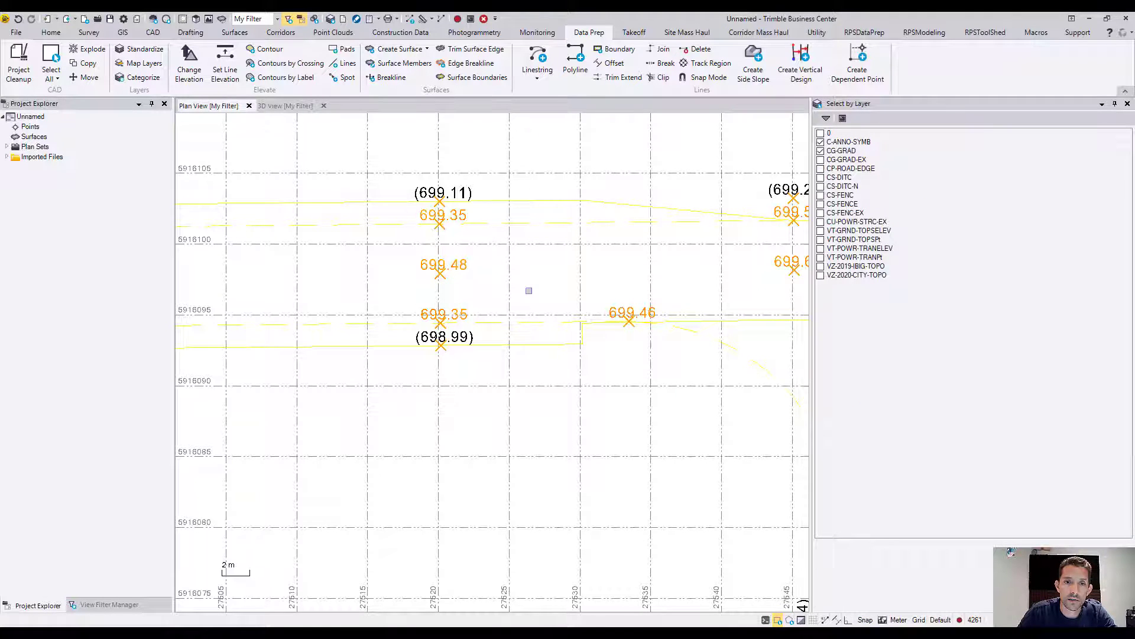
{"action": "key", "text": "Return"}
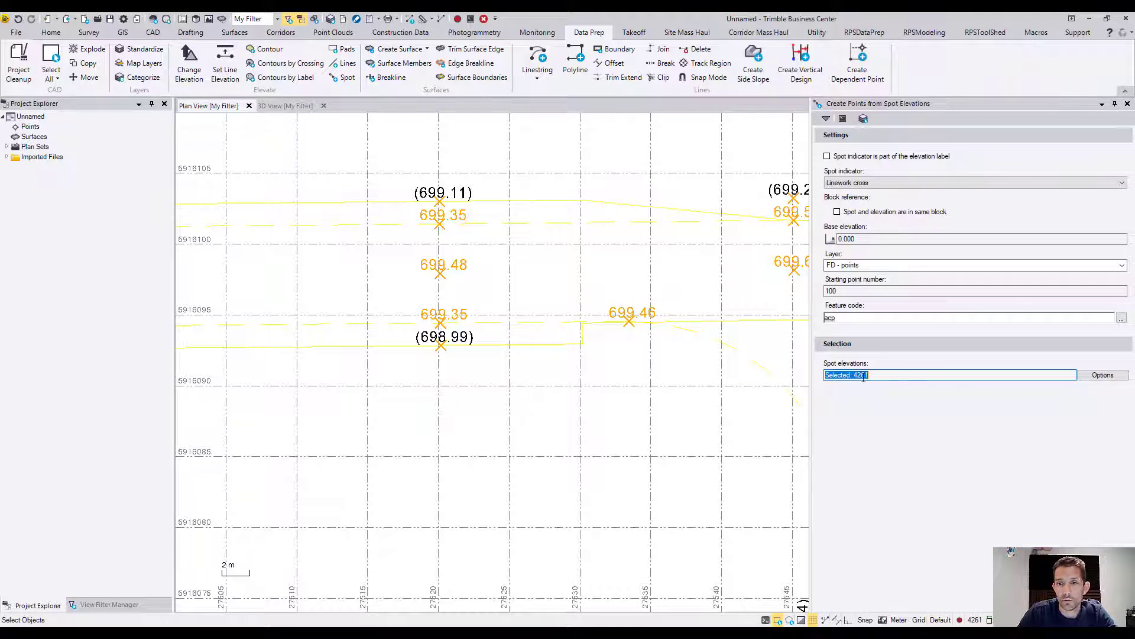
{"action": "left_click", "coordinate": [922, 373]}
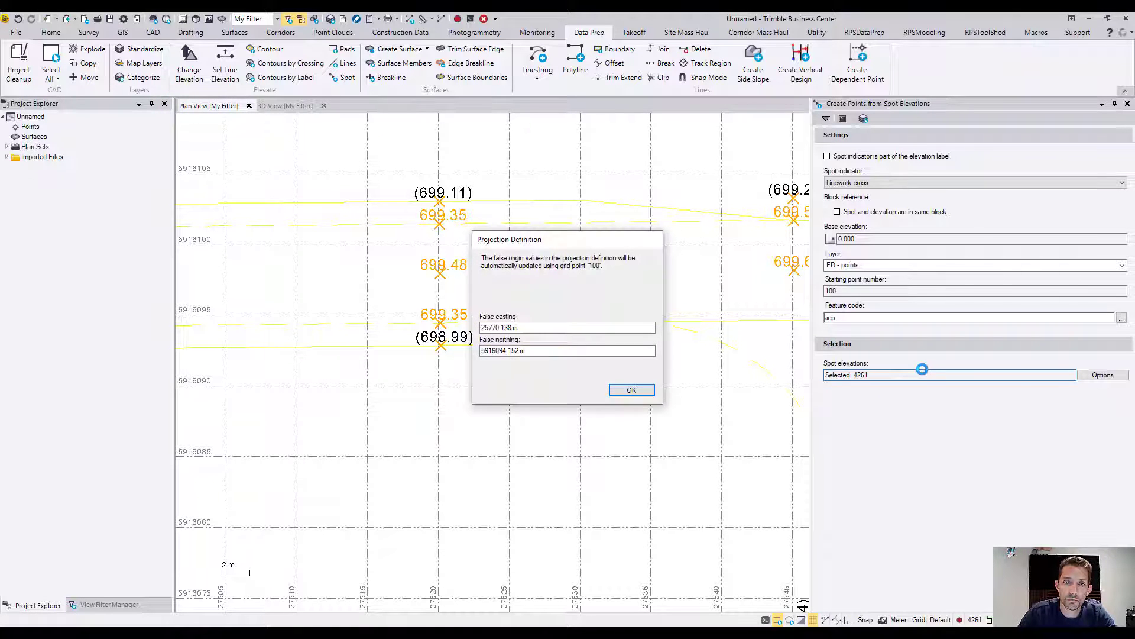
{"action": "left_click", "coordinate": [632, 391]}
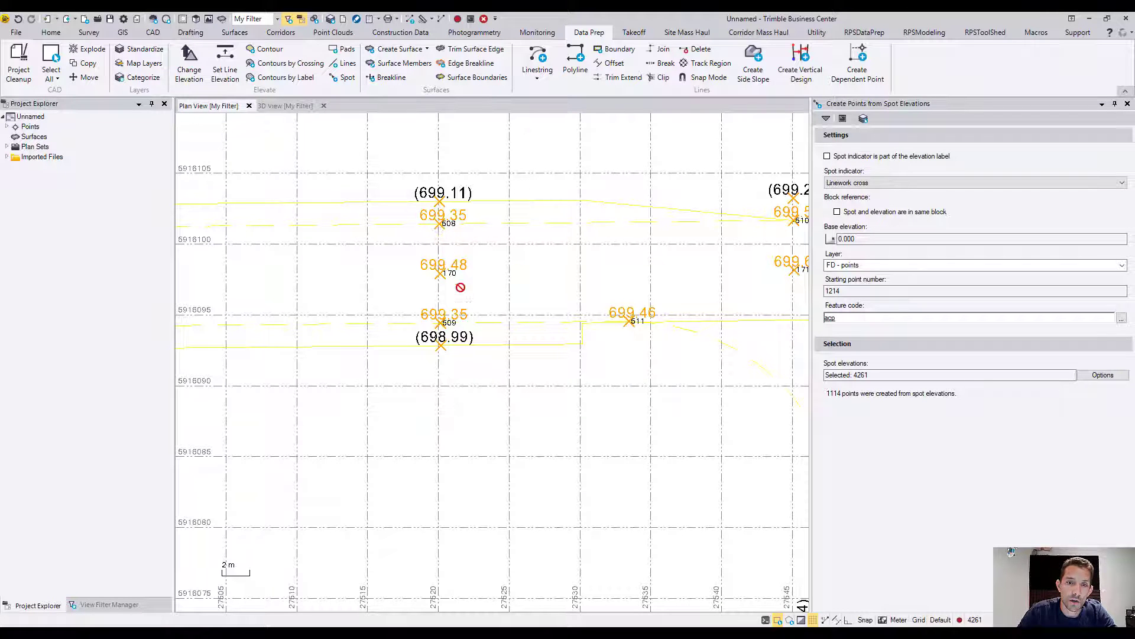
- Turn on elevation labels for the points in My Filter, keeping feature codes hidden
{"action": "left_click", "coordinate": [103, 604]}
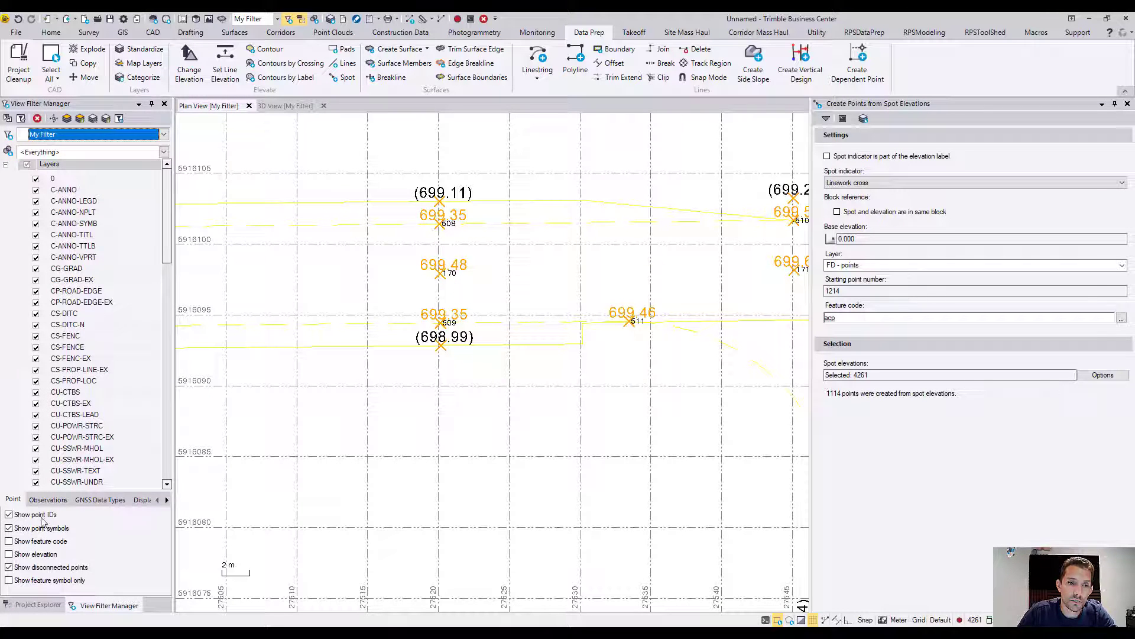
{"action": "left_click", "coordinate": [17, 541]}
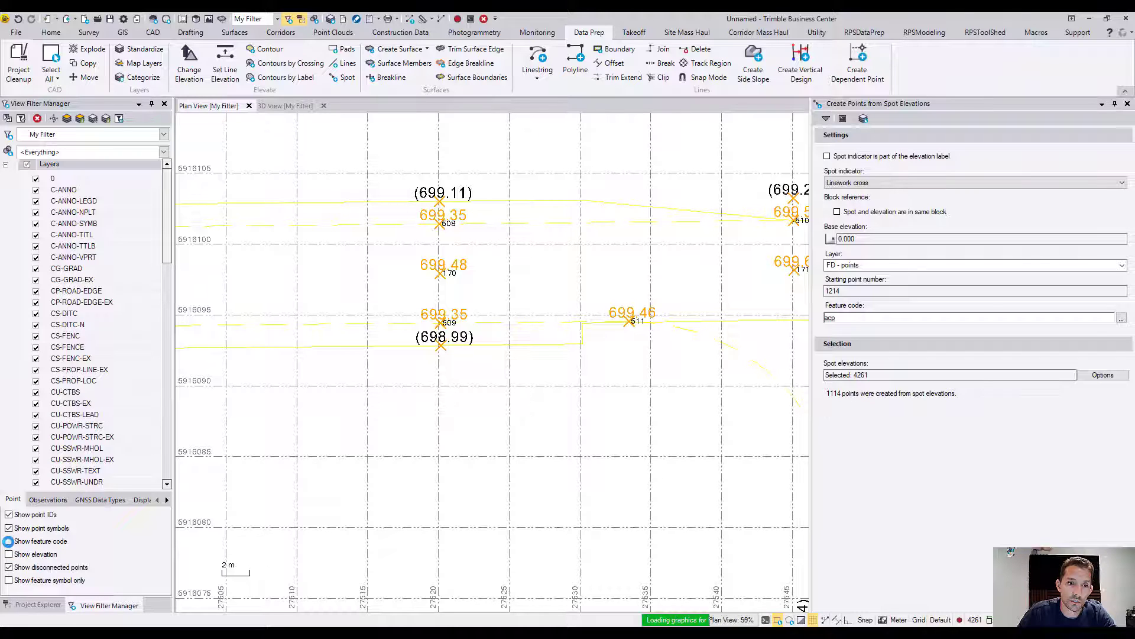
{"action": "left_click", "coordinate": [8, 541]}
{"action": "left_click", "coordinate": [8, 554]}
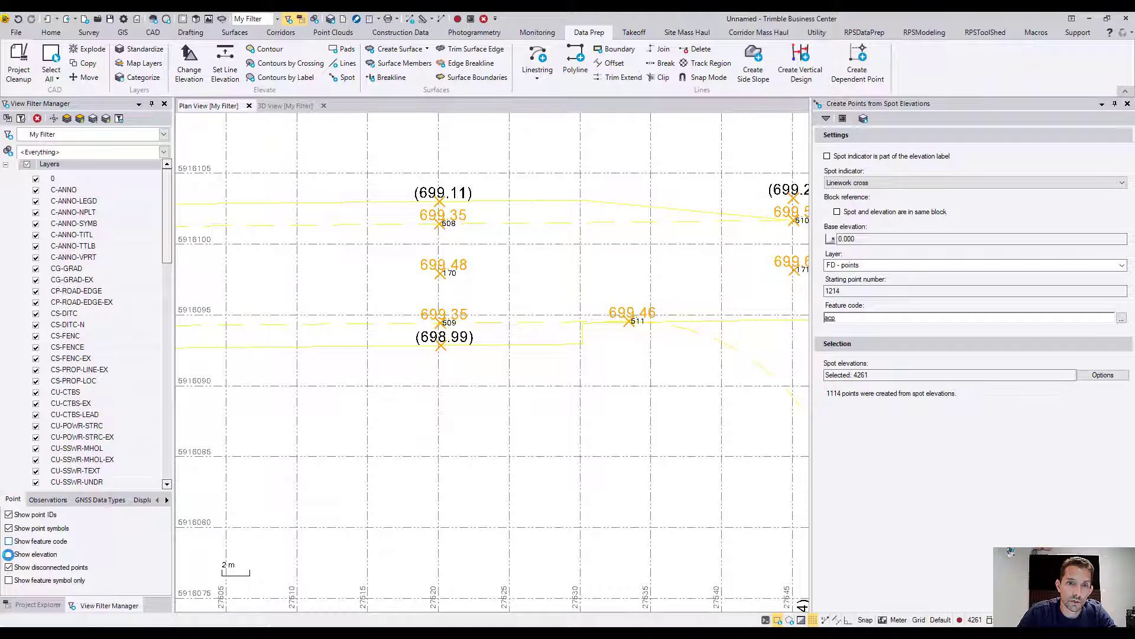
{"action": "left_click", "coordinate": [9, 554]}
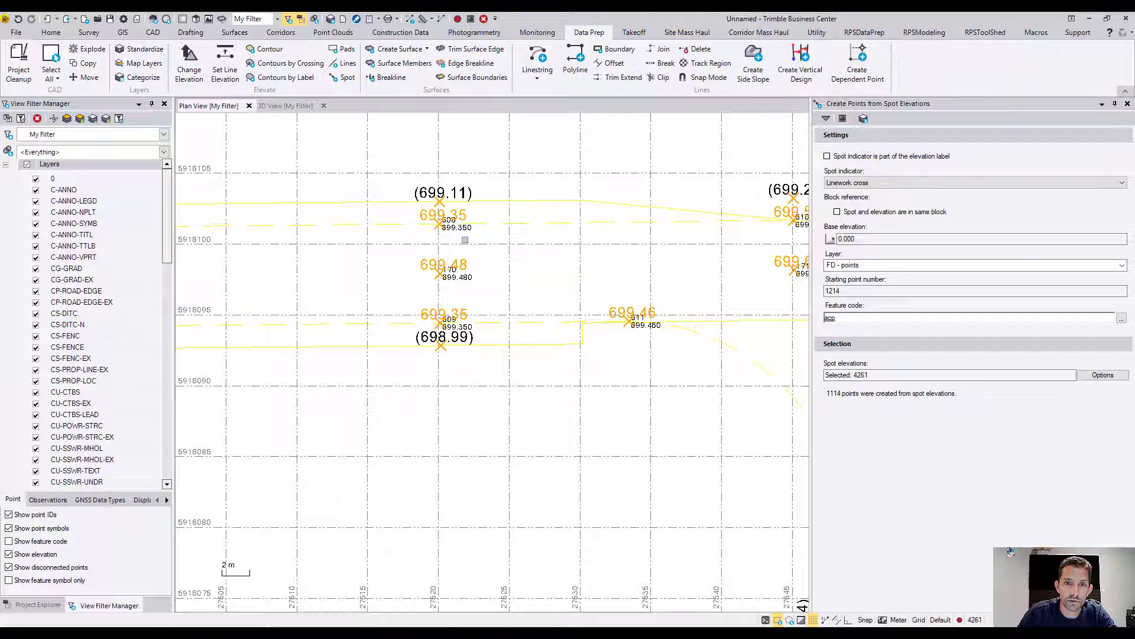
{"action": "scroll", "coordinate": [465, 240], "scroll_direction": "down", "scroll_amount": 5}
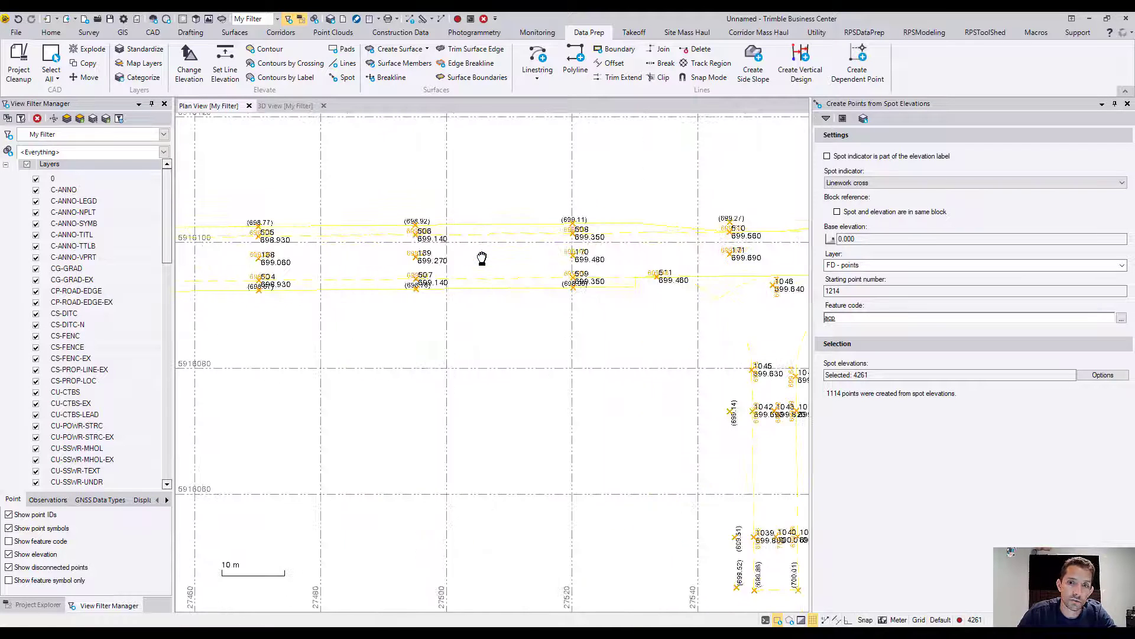
- Isolate the FD - points layer in My Filter and view its points in 3D, looking along the road
{"action": "left_click", "coordinate": [286, 106]}
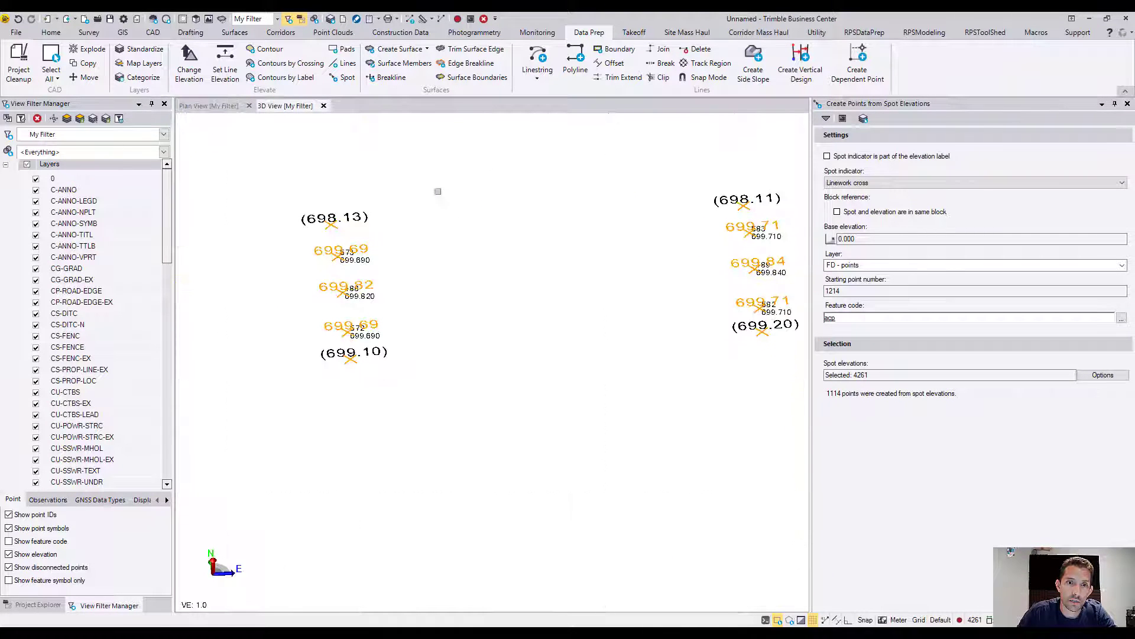
{"action": "scroll", "coordinate": [375, 281], "scroll_direction": "up", "scroll_amount": 3}
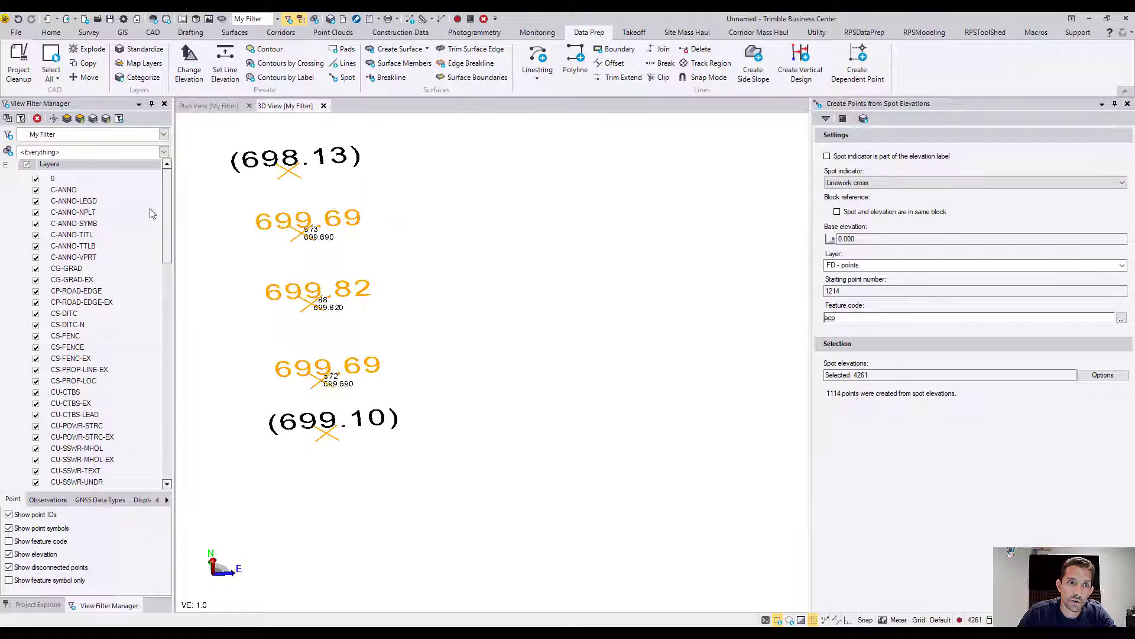
{"action": "left_click_drag", "start_coordinate": [171, 213], "coordinate": [172, 464]}
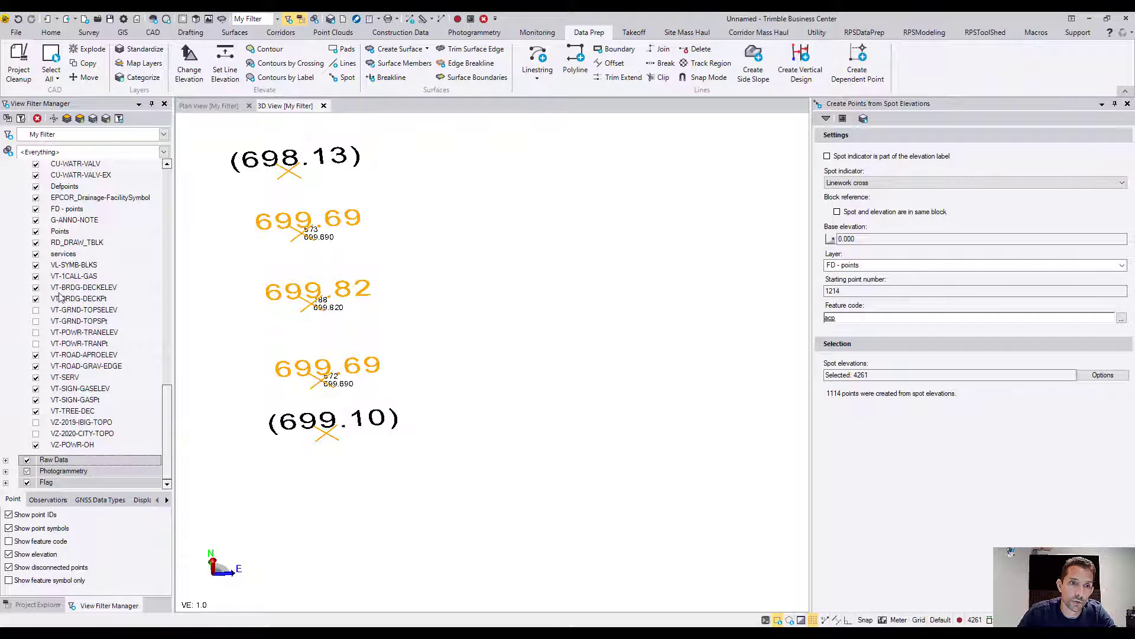
{"action": "scroll", "coordinate": [62, 253], "scroll_direction": "up", "scroll_amount": 1}
{"action": "left_click", "coordinate": [70, 242]}
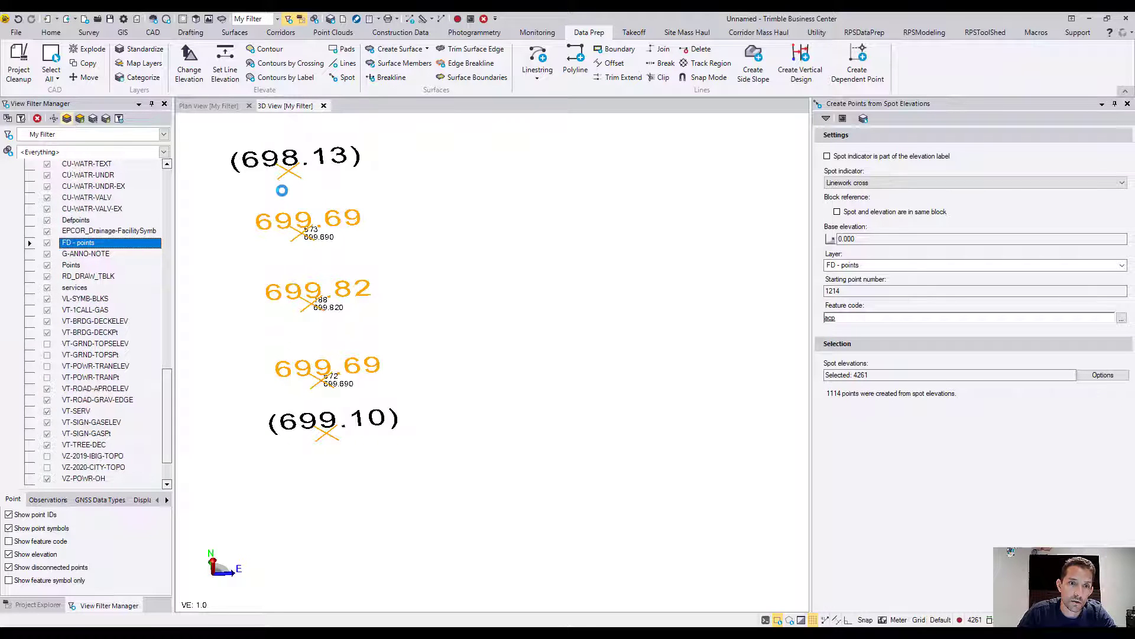
{"action": "scroll", "coordinate": [426, 422], "scroll_direction": "down", "scroll_amount": 3}
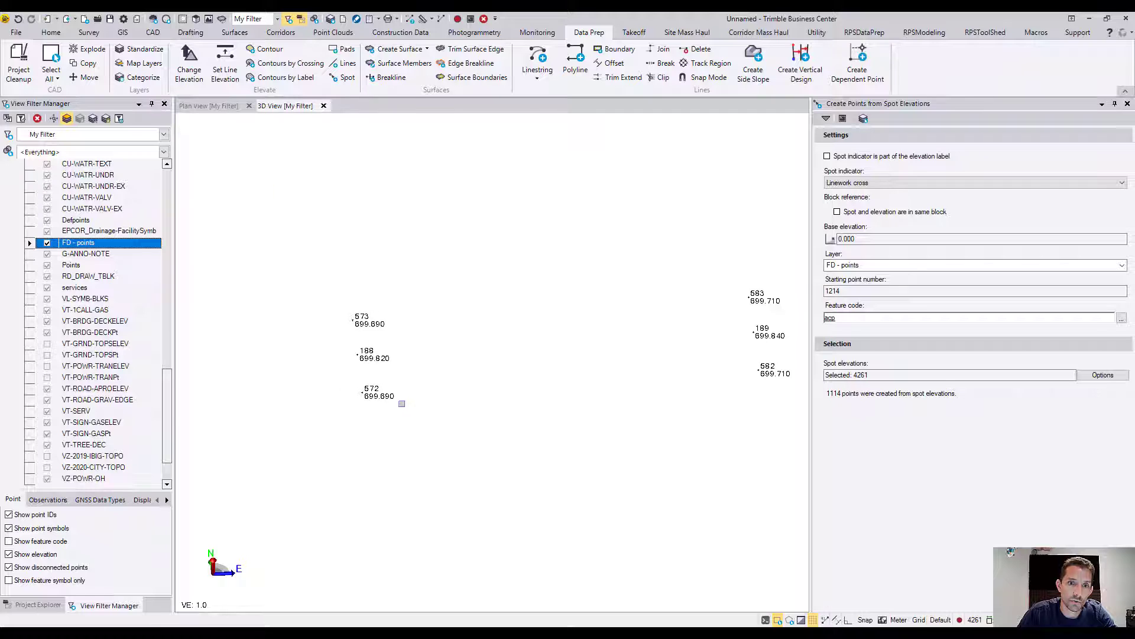
{"action": "middle_click_drag", "start_coordinate": [426, 422], "coordinate": [538, 372]}
{"action": "scroll", "coordinate": [358, 451], "scroll_direction": "up", "scroll_amount": 1}
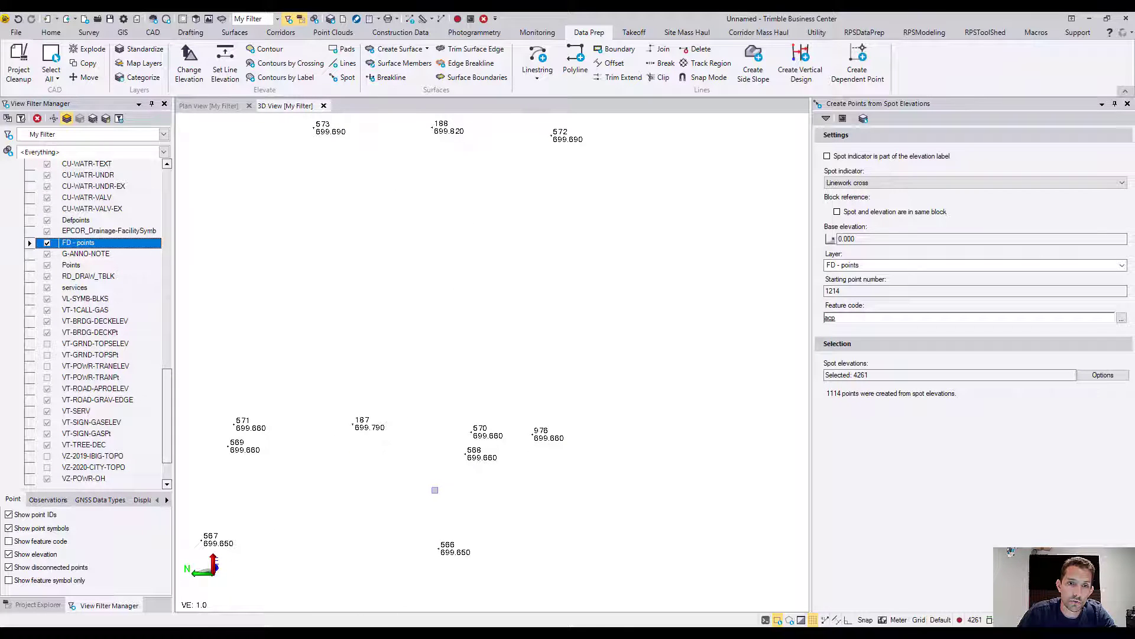
- Return to the plan view and turn all layers back on in My Filter
{"action": "scroll", "coordinate": [435, 490], "scroll_direction": "down", "scroll_amount": 4}
{"action": "middle_click_drag", "start_coordinate": [434, 490], "coordinate": [246, 314]}
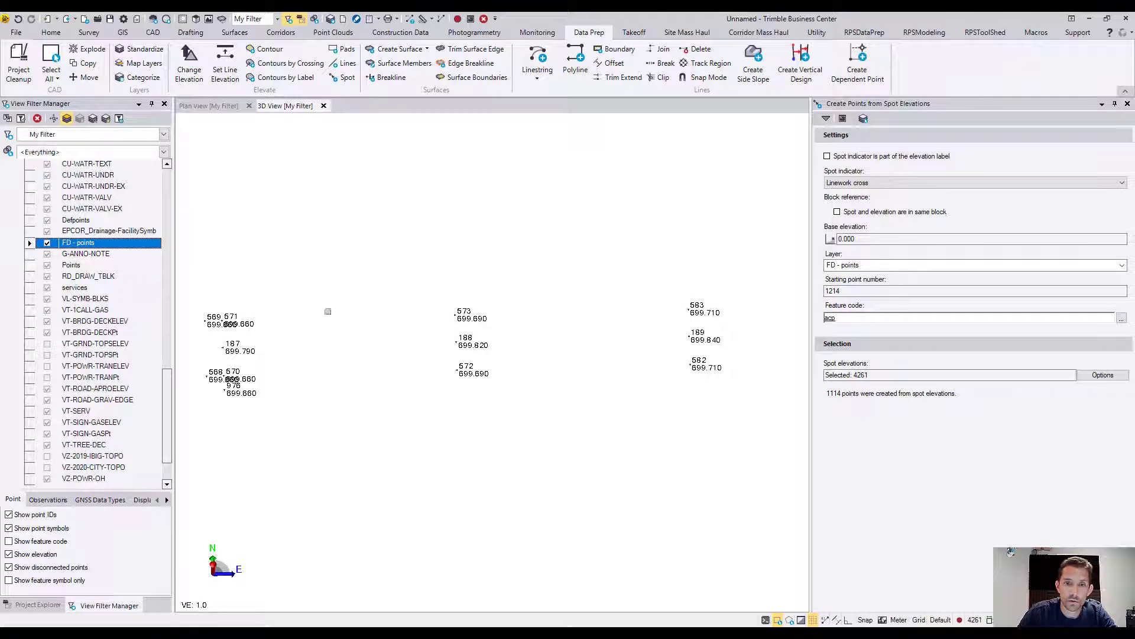
{"action": "left_click", "coordinate": [231, 106]}
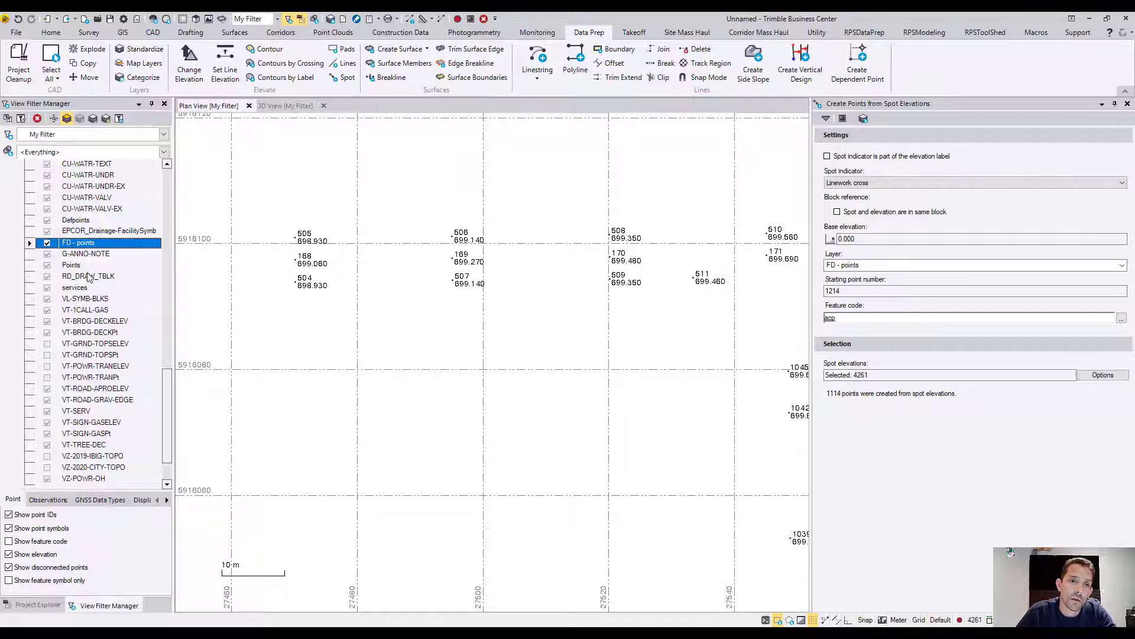
{"action": "left_click", "coordinate": [78, 118]}
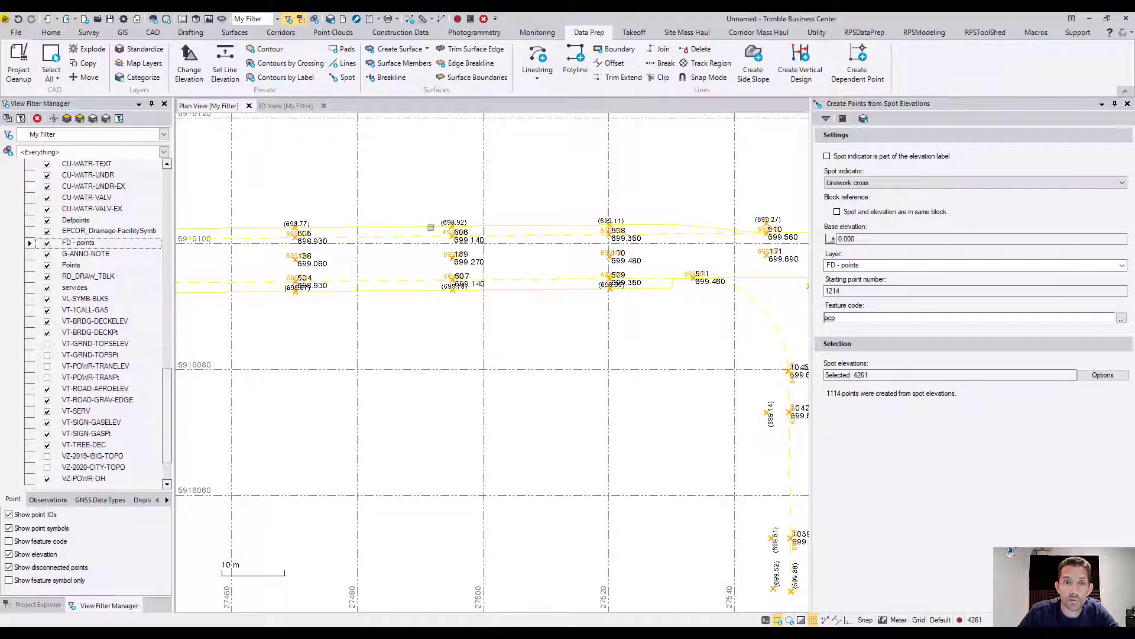
- Set up Elevate Lines for the upper dashed road line with VPI placement by Point and an offset tolerance of 0.0050
{"action": "scroll", "coordinate": [402, 231], "scroll_direction": "up", "scroll_amount": 5}
{"action": "left_click_drag", "start_coordinate": [300, 451], "coordinate": [290, 510]}
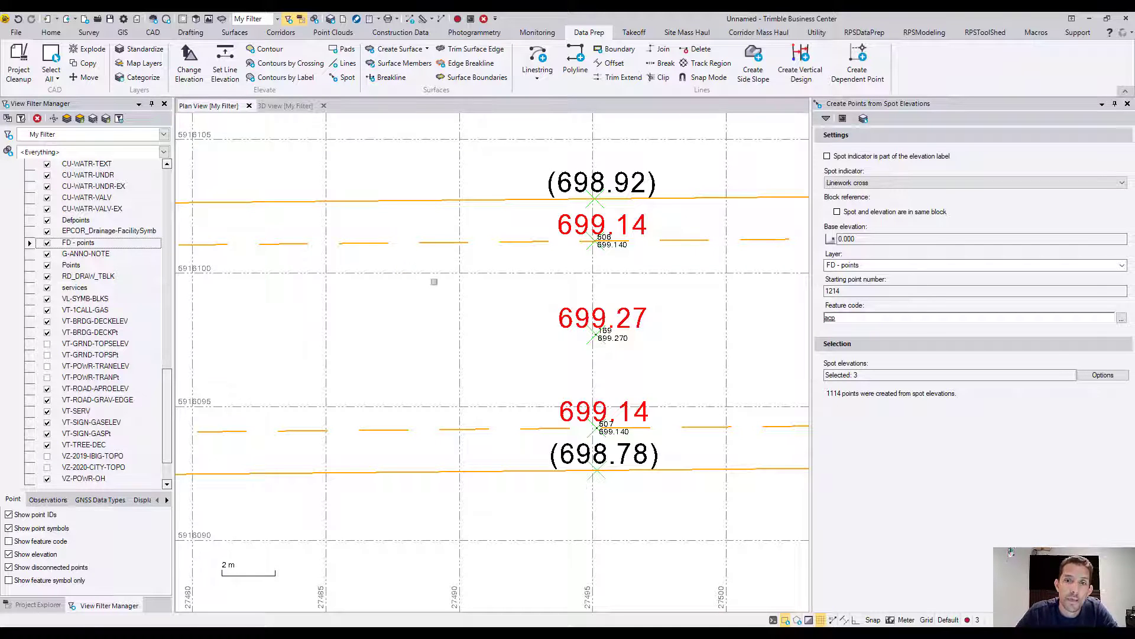
{"action": "key", "text": "Escape"}
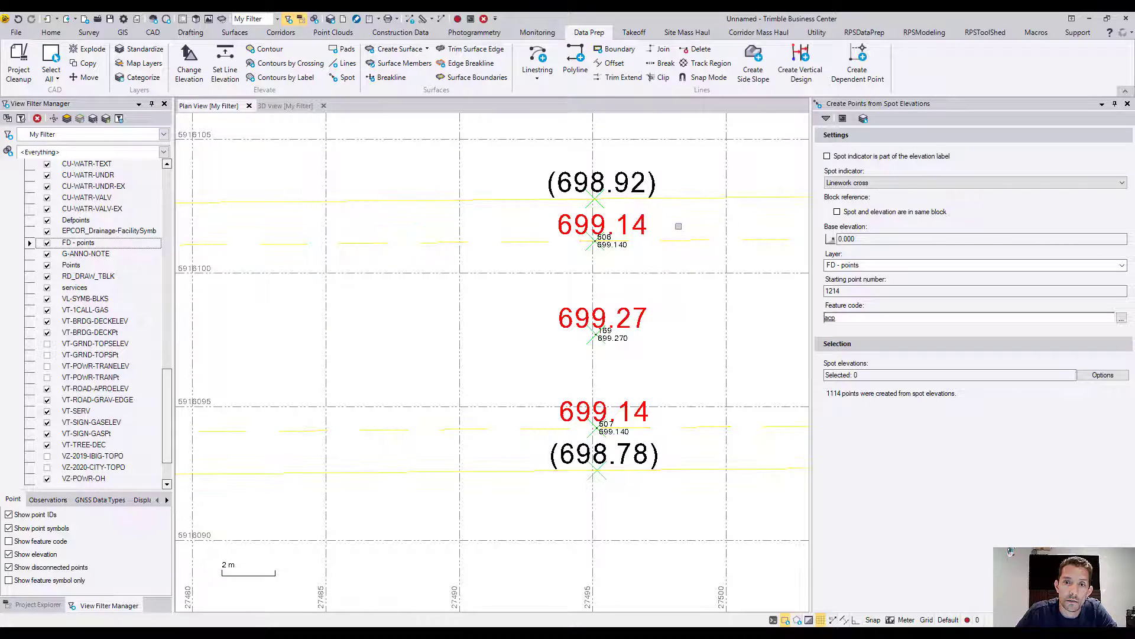
{"action": "left_click", "coordinate": [684, 240]}
{"action": "scroll", "coordinate": [580, 249], "scroll_direction": "down", "scroll_amount": 5}
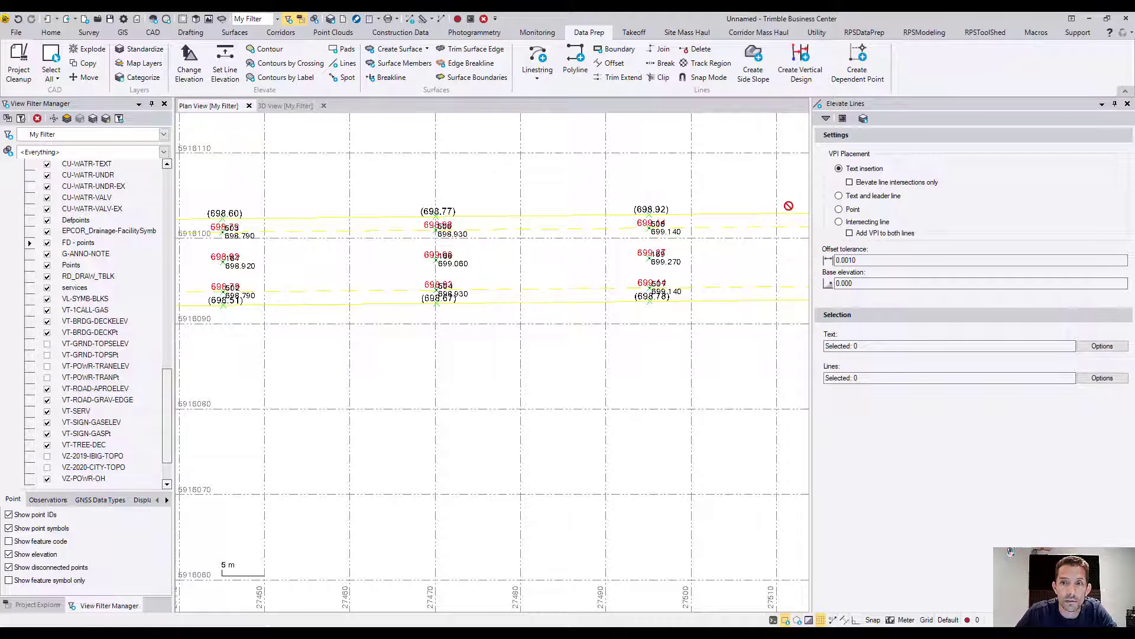
{"action": "left_click", "coordinate": [838, 210]}
{"action": "left_click", "coordinate": [841, 260]}
{"action": "type", "text": "0"}
{"action": "left_click_drag", "start_coordinate": [847, 260], "coordinate": [901, 262]}
{"action": "type", "text": "50"}
- Elevate the upper dashed road line using all points on the FD - points layer
{"action": "left_click", "coordinate": [859, 346]}
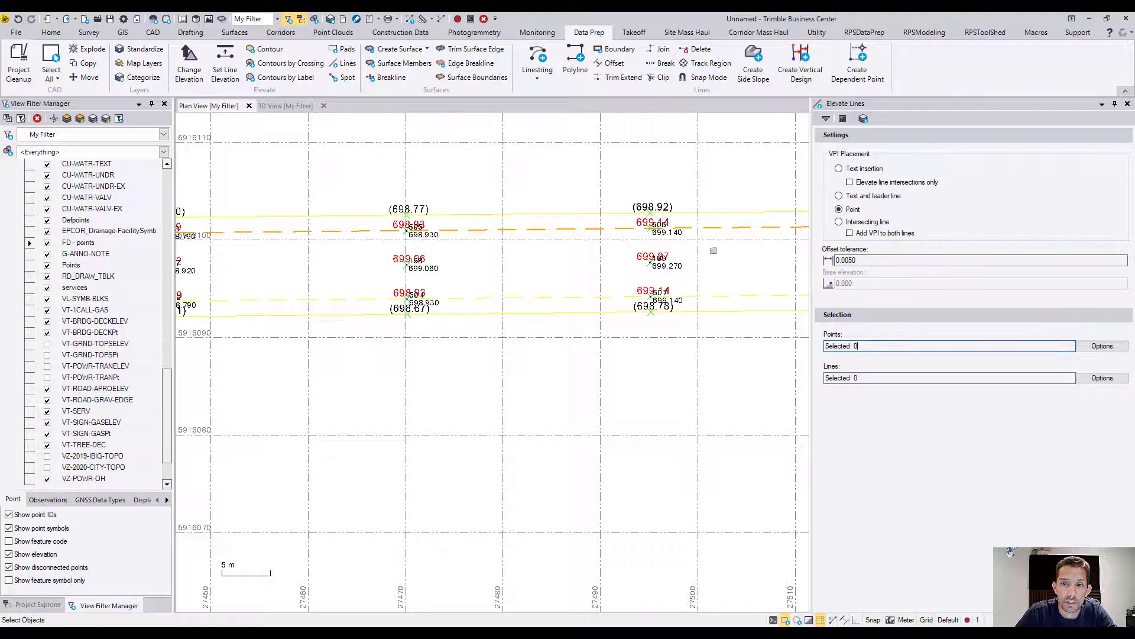
{"action": "left_click", "coordinate": [1095, 346]}
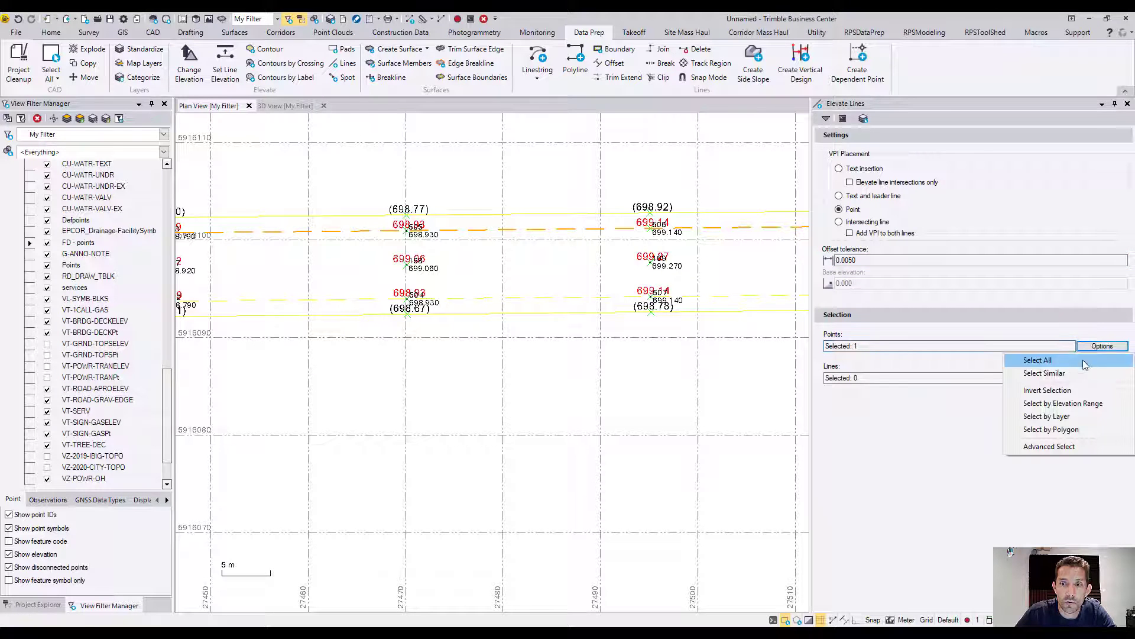
{"action": "left_click", "coordinate": [1065, 418]}
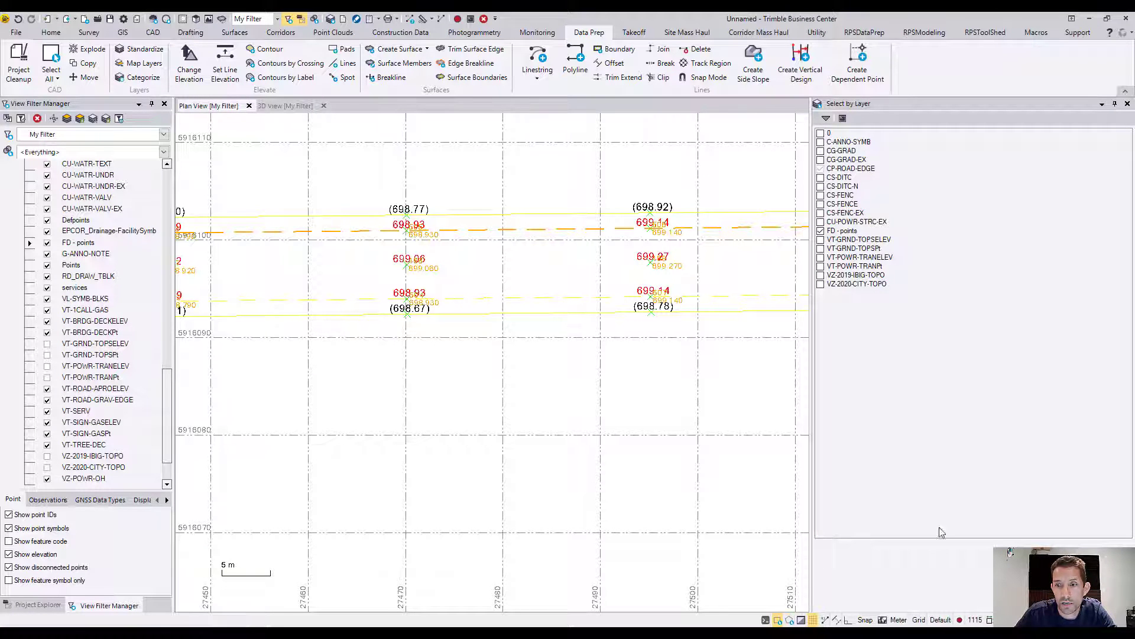
{"action": "left_click", "coordinate": [955, 382]}
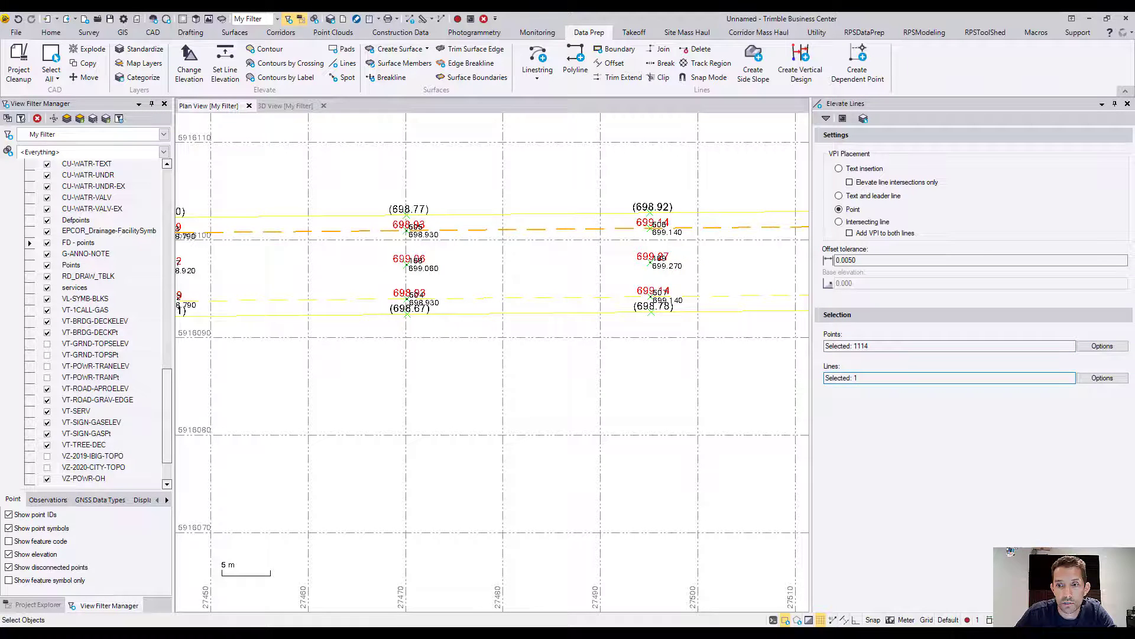
{"action": "key", "text": "Return"}
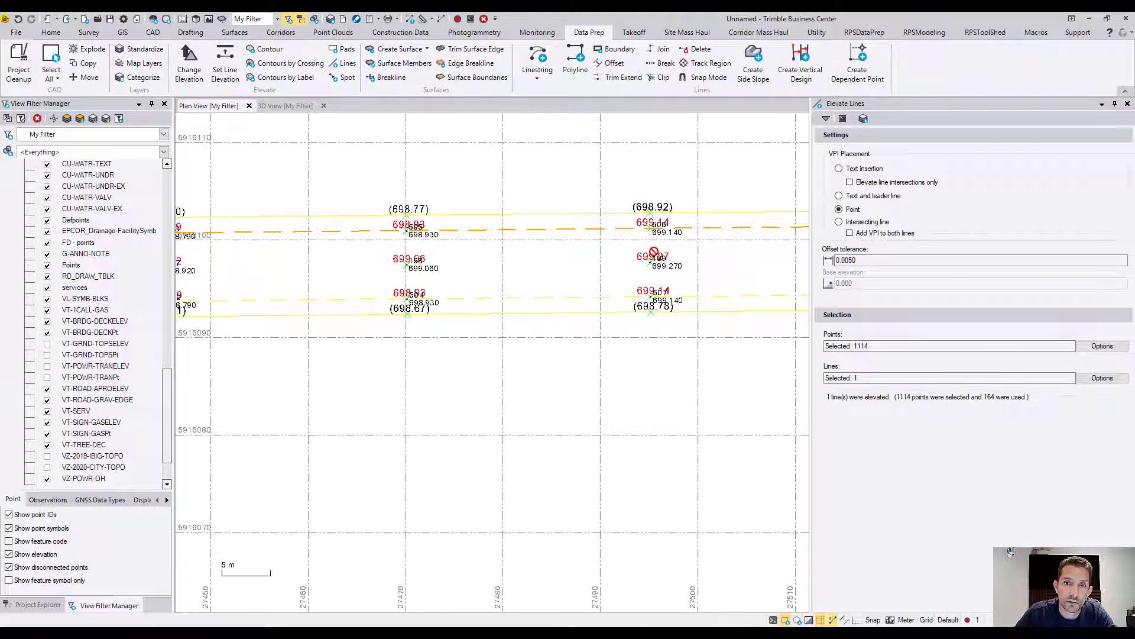
- Inspect the elevated road line against its points in plan and 3D, and close Elevate Lines
{"action": "scroll", "coordinate": [653, 228], "scroll_direction": "up", "scroll_amount": 10}
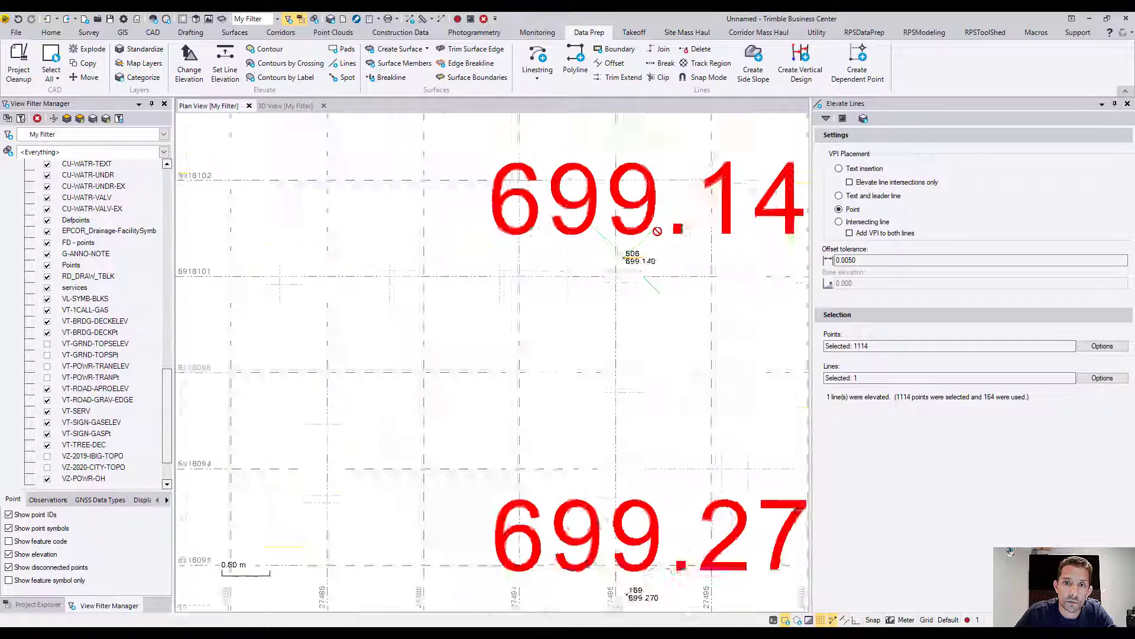
{"action": "scroll", "coordinate": [588, 240], "scroll_direction": "down", "scroll_amount": 7}
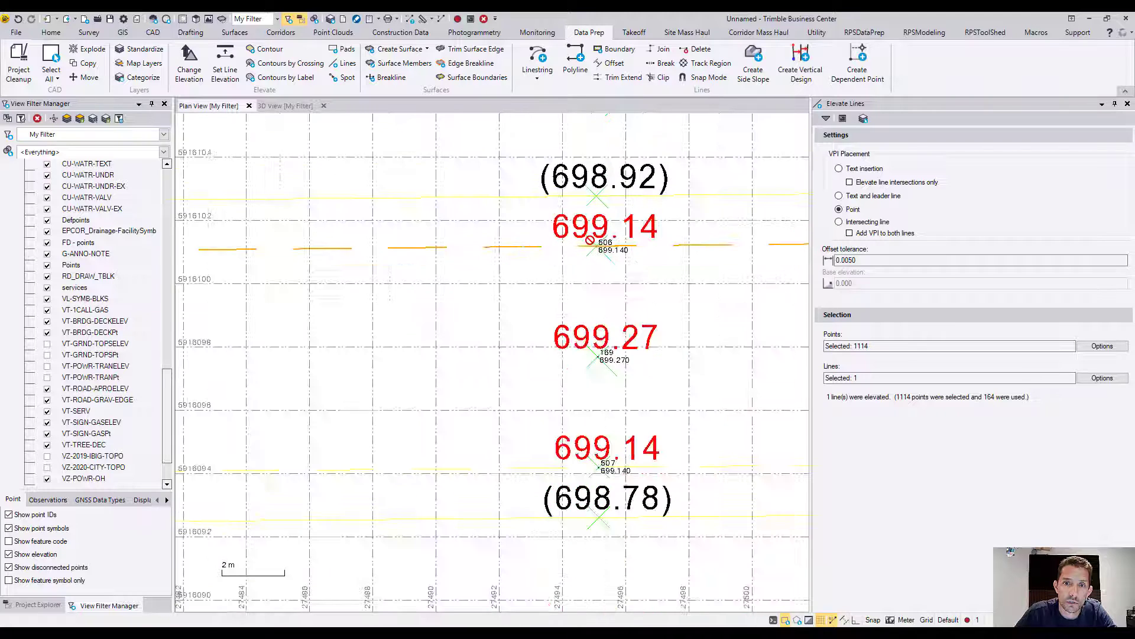
{"action": "scroll", "coordinate": [589, 240], "scroll_direction": "down", "scroll_amount": 3}
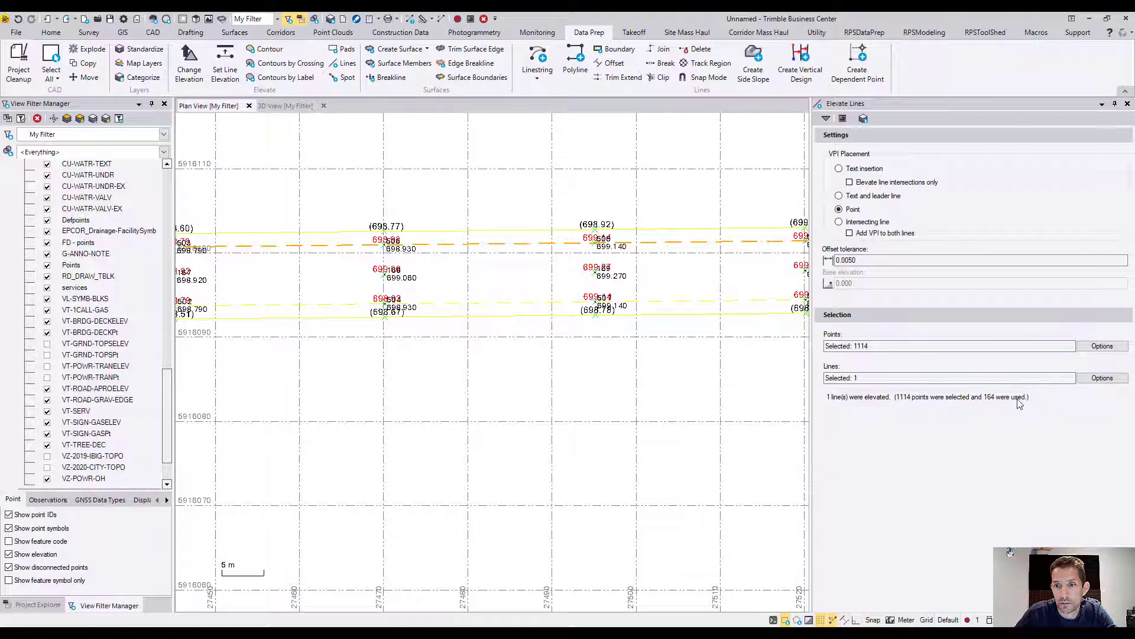
{"action": "left_click", "coordinate": [284, 106]}
{"action": "scroll", "coordinate": [517, 289], "scroll_direction": "up", "scroll_amount": 3}
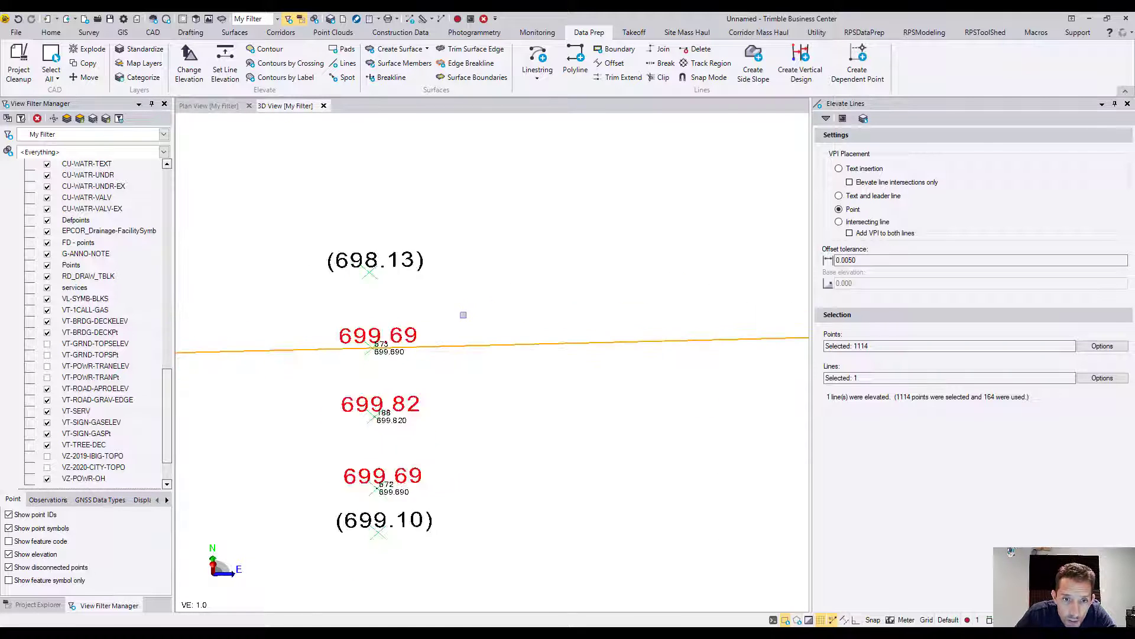
{"action": "scroll", "coordinate": [444, 462], "scroll_direction": "down", "scroll_amount": 6}
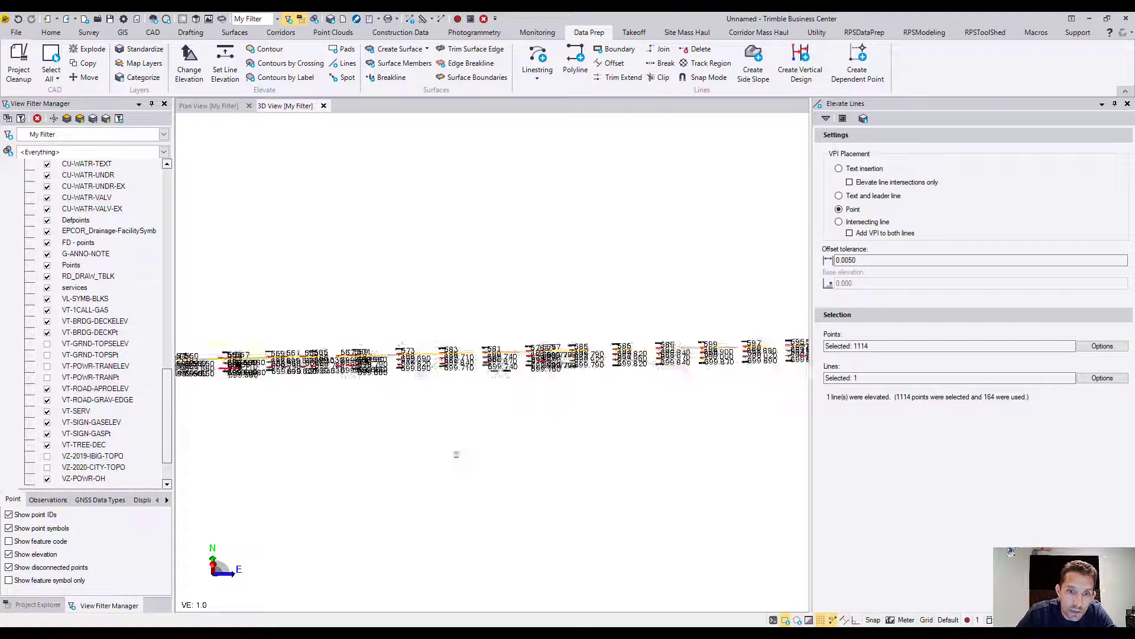
{"action": "middle_click_drag", "start_coordinate": [445, 463], "coordinate": [533, 446]}
{"action": "middle_click_drag", "start_coordinate": [493, 284], "coordinate": [473, 148]}
{"action": "scroll", "coordinate": [473, 148], "scroll_direction": "up", "scroll_amount": 4}
{"action": "left_click", "coordinate": [1127, 104]}
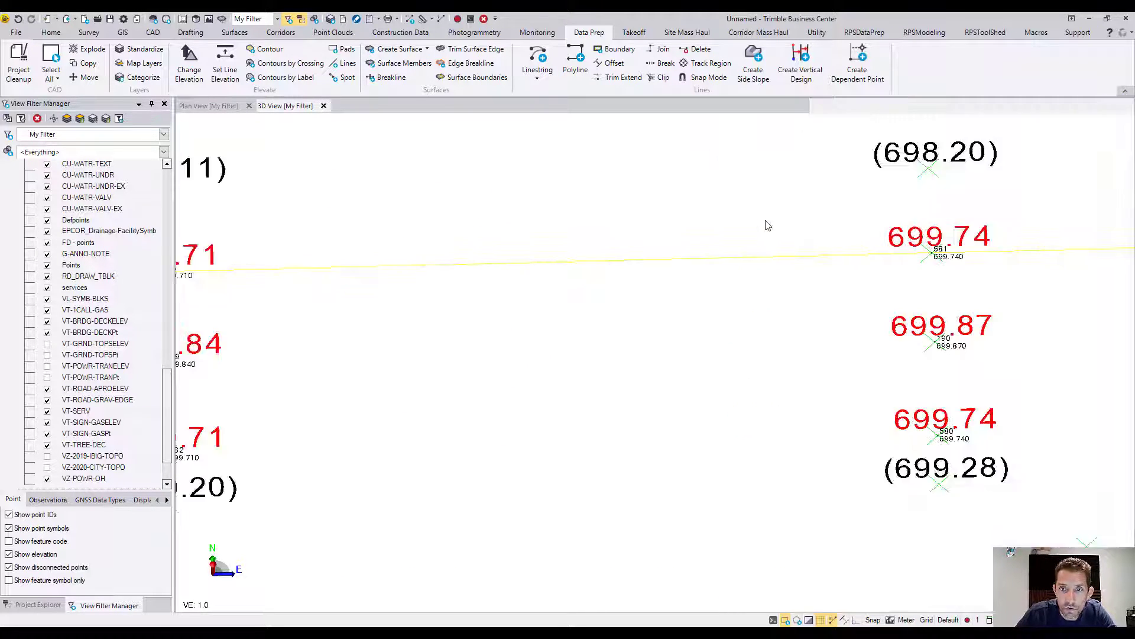
- Open the elevated road line in Edit Linestring and display its vertical VPI data
{"action": "right_click", "coordinate": [695, 211]}
{"action": "left_click", "coordinate": [672, 260]}
{"action": "left_click", "coordinate": [667, 258]}
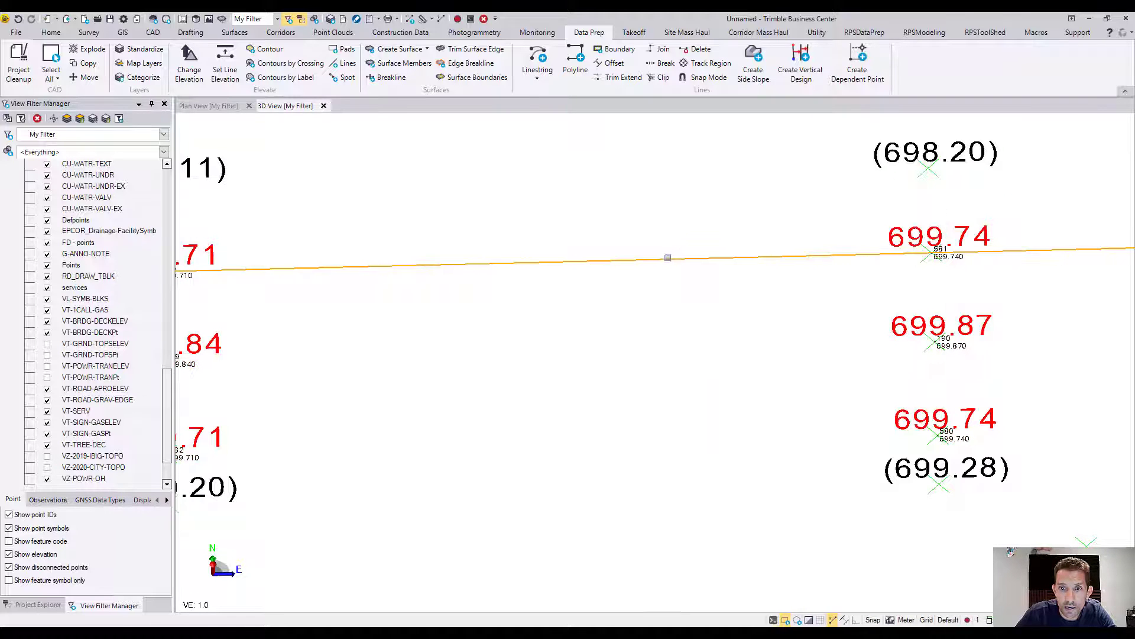
{"action": "right_click", "coordinate": [666, 258]}
{"action": "left_click", "coordinate": [699, 334]}
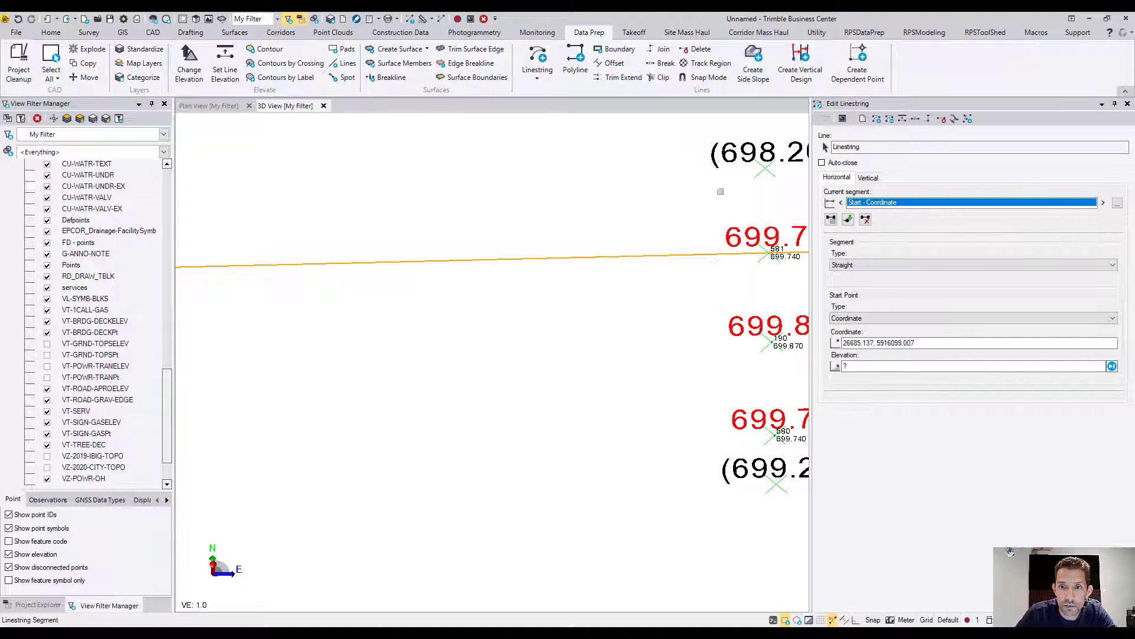
{"action": "middle_click_drag", "start_coordinate": [719, 183], "coordinate": [689, 172]}
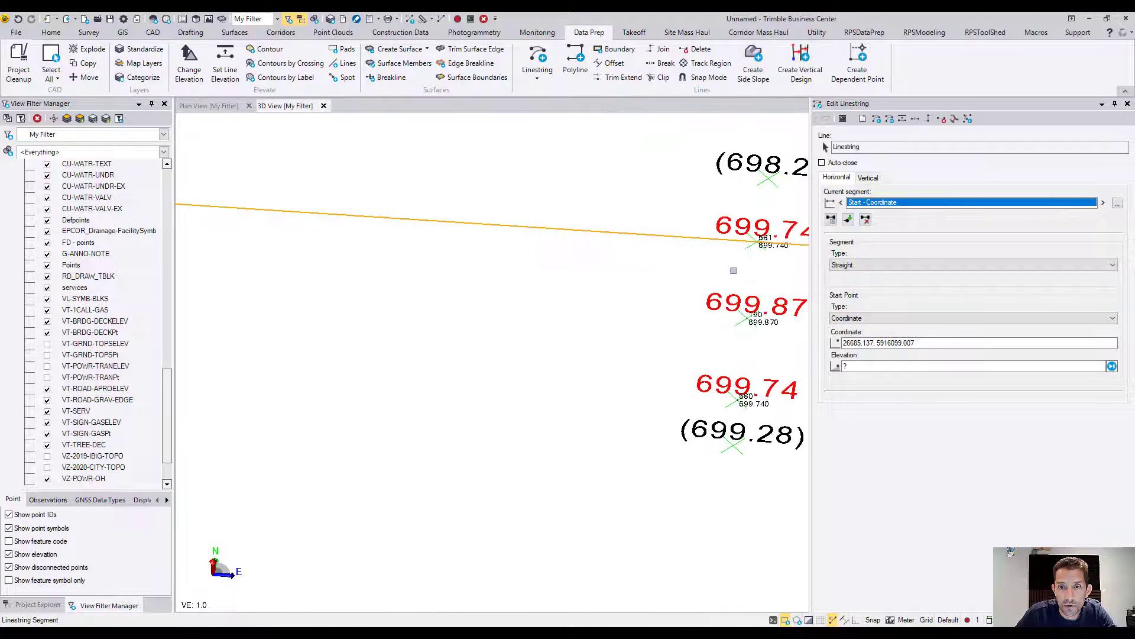
{"action": "middle_click_drag", "start_coordinate": [717, 266], "coordinate": [525, 259]}
{"action": "left_click", "coordinate": [868, 177]}
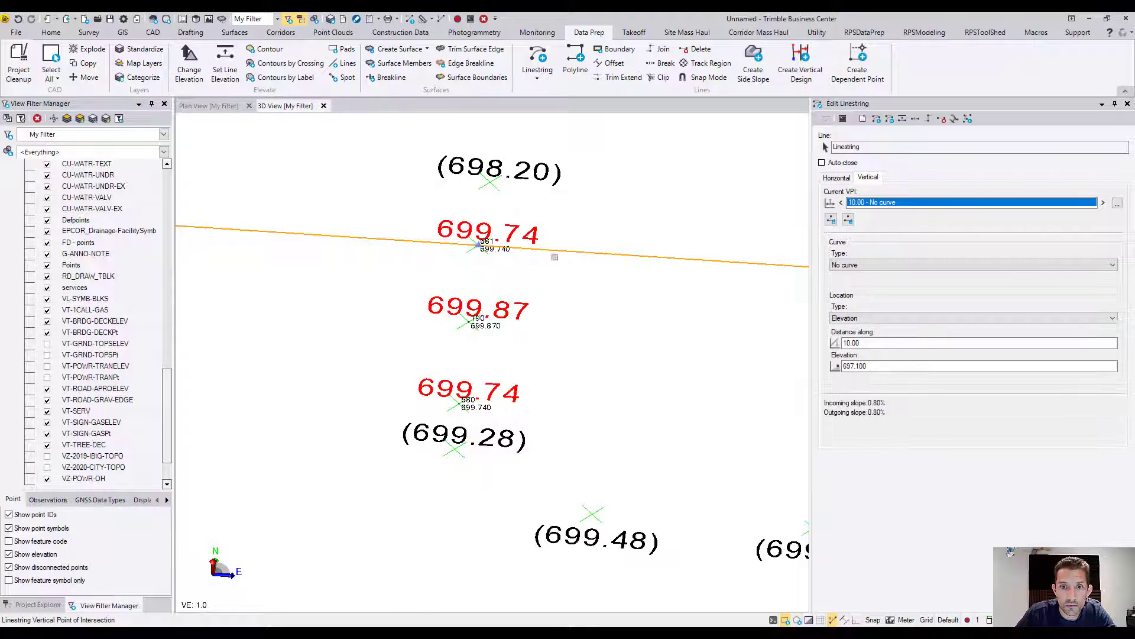
- Examine the line's VPIs at the 699.74 point in 3D and at the upper 699.14 point in plan
{"action": "scroll", "coordinate": [473, 240], "scroll_direction": "up", "scroll_amount": 6}
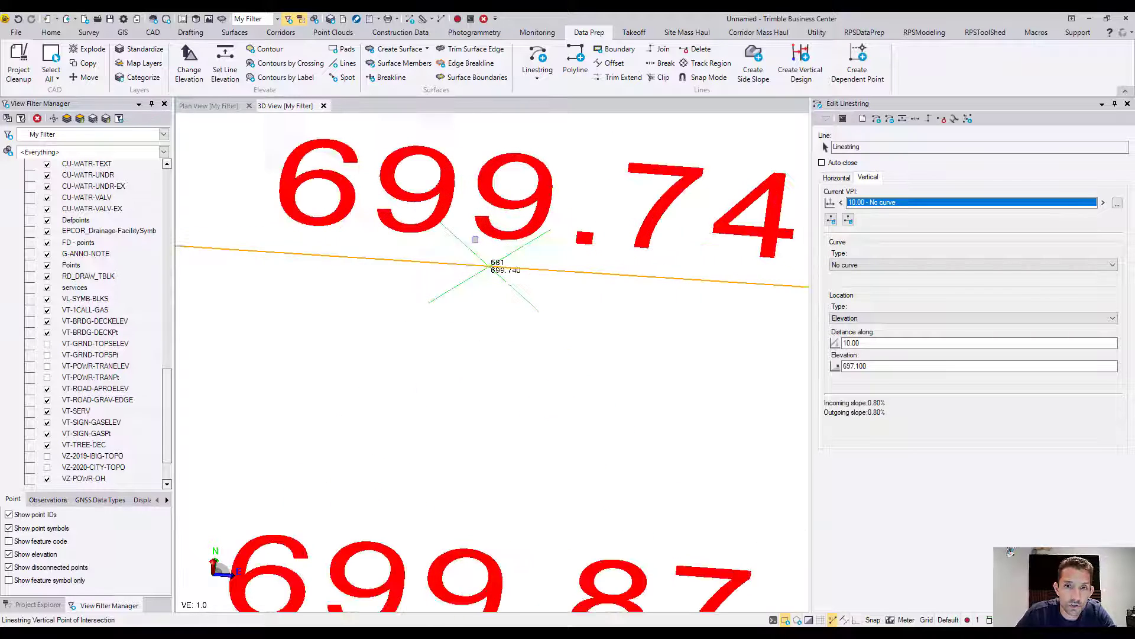
{"action": "scroll", "coordinate": [478, 242], "scroll_direction": "down", "scroll_amount": 6}
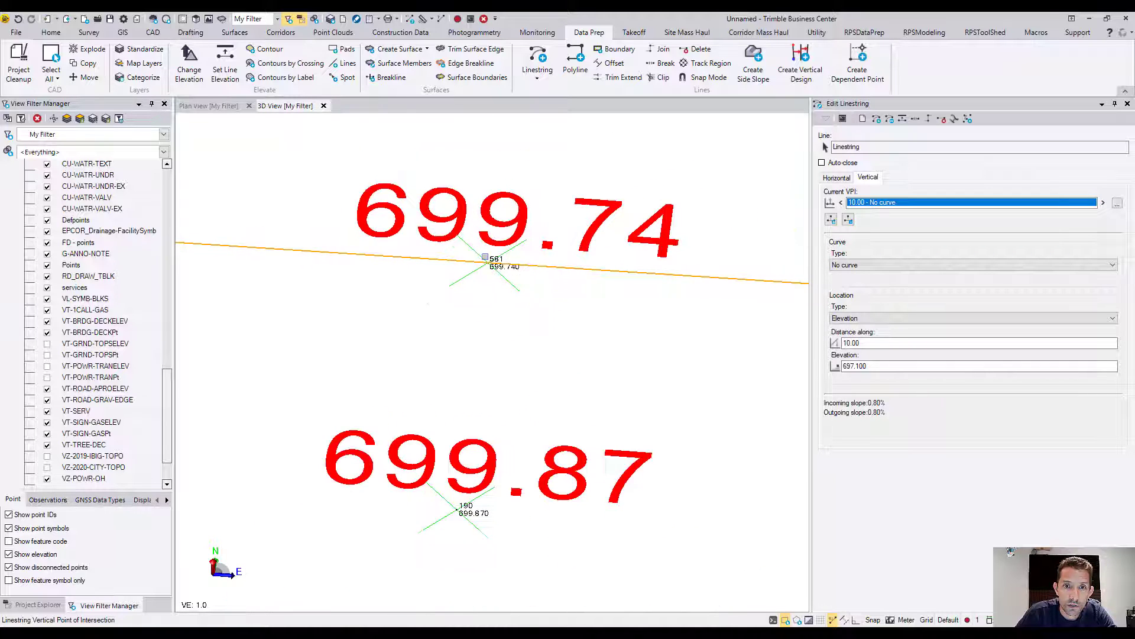
{"action": "left_click", "coordinate": [229, 107]}
{"action": "scroll", "coordinate": [490, 224], "scroll_direction": "up", "scroll_amount": 5}
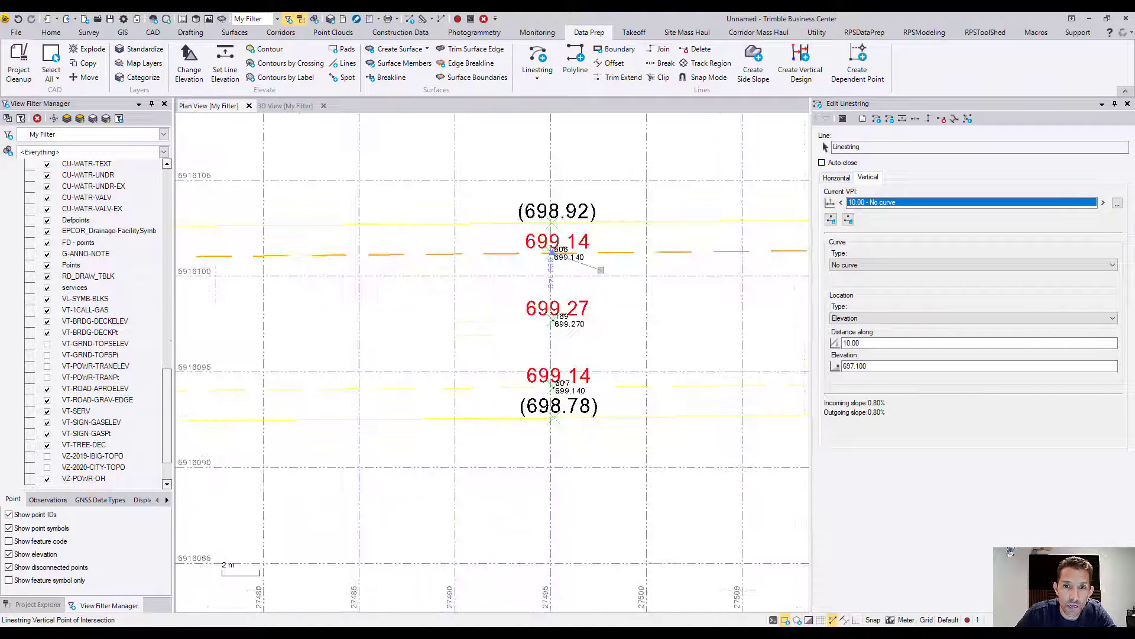